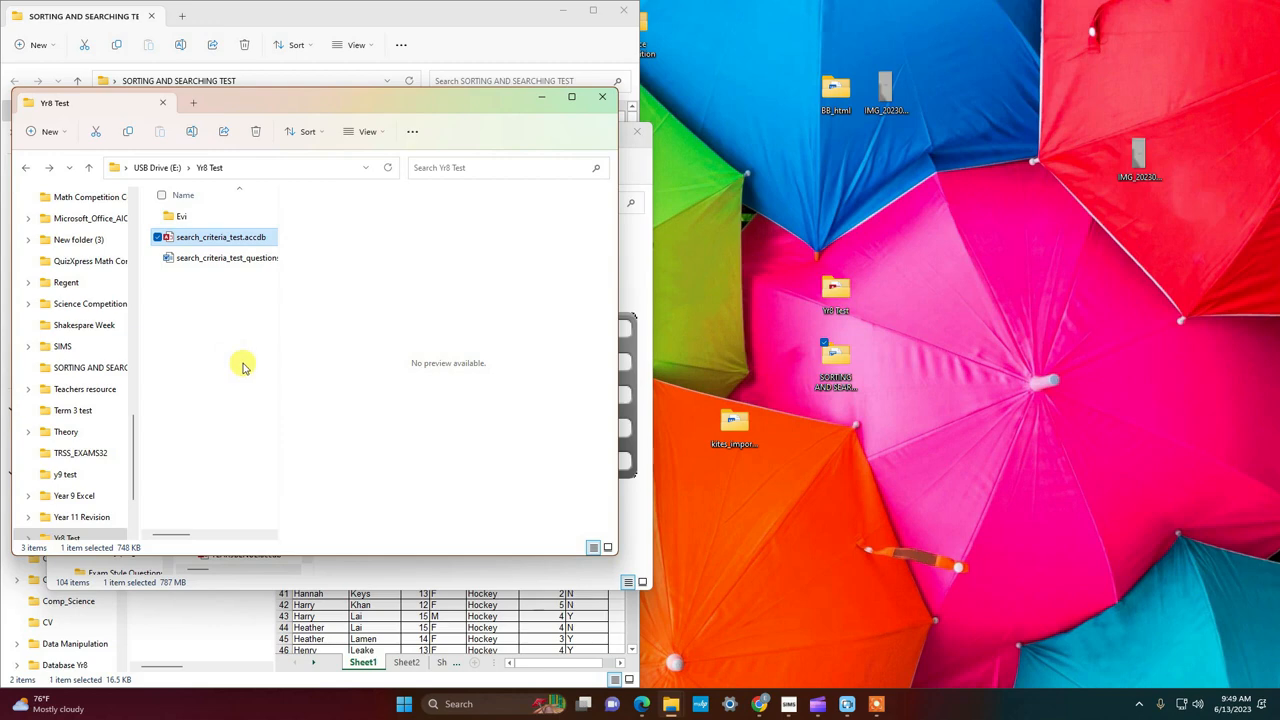
Step: Open the search_criteria_test.accdb database from the Yr8 Test folder and enable its content
left_click(220, 255)
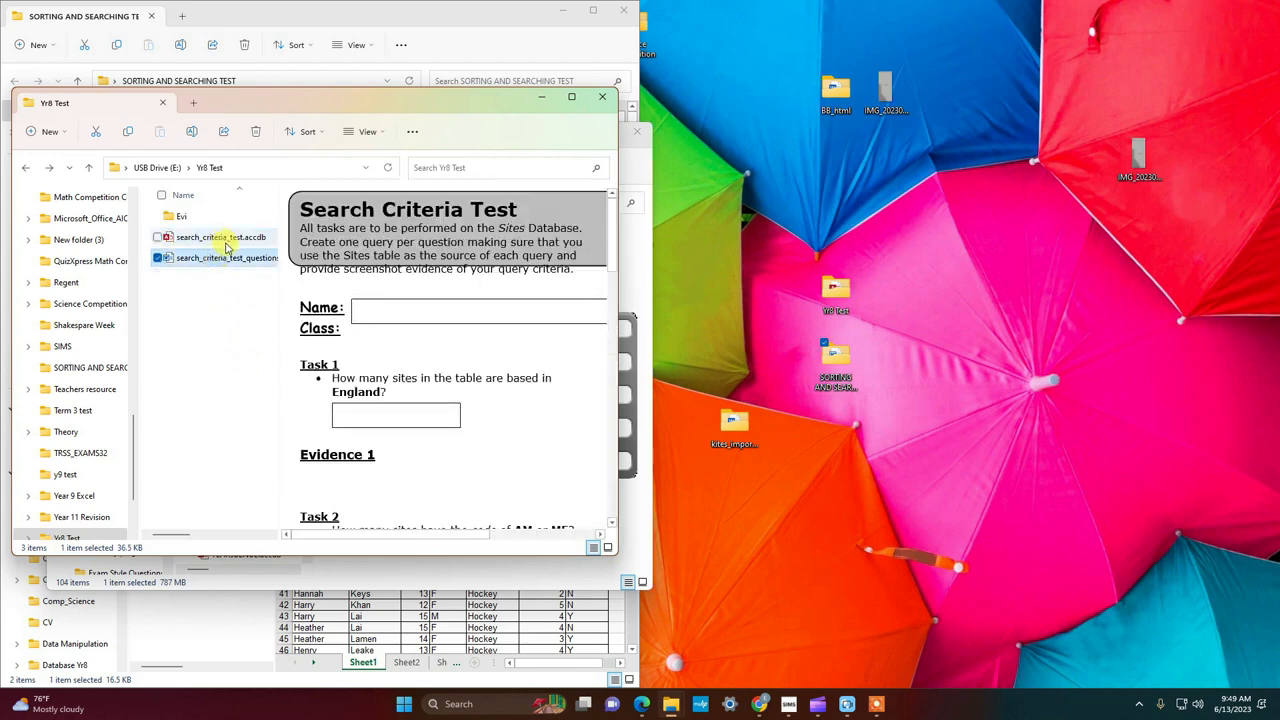
left_click(217, 238)
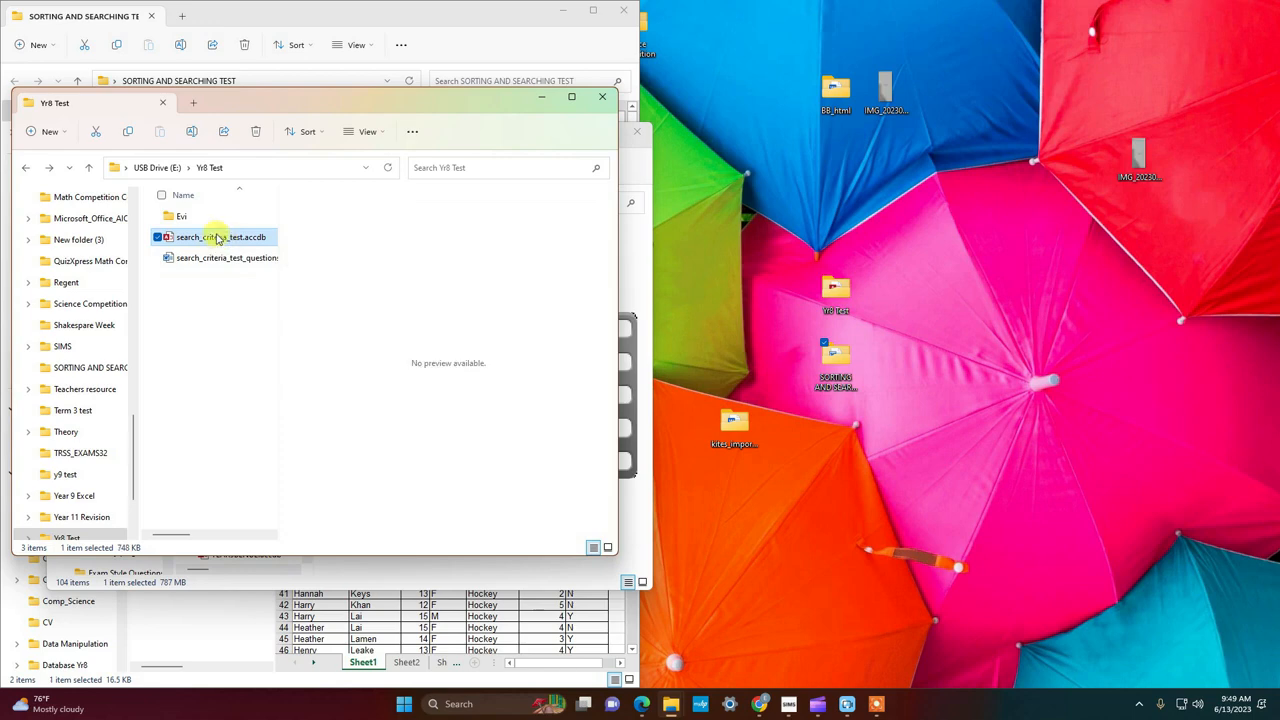
double_click(217, 238)
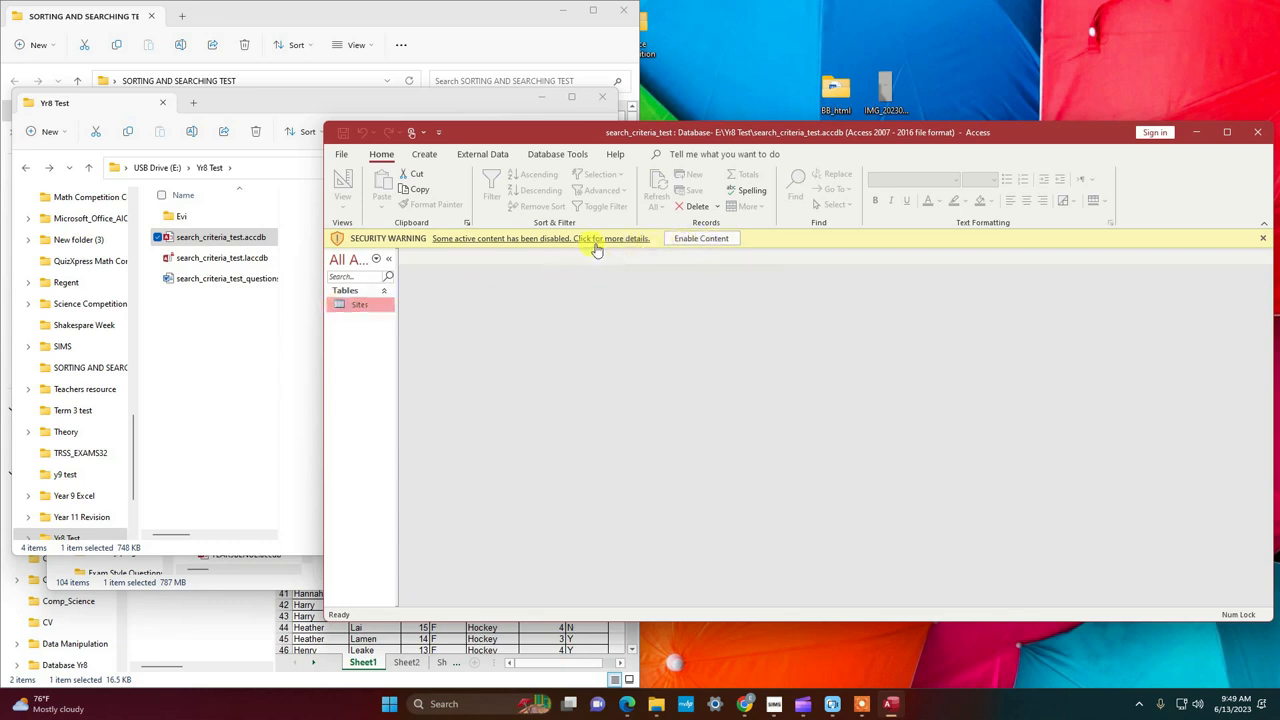
left_click(703, 240)
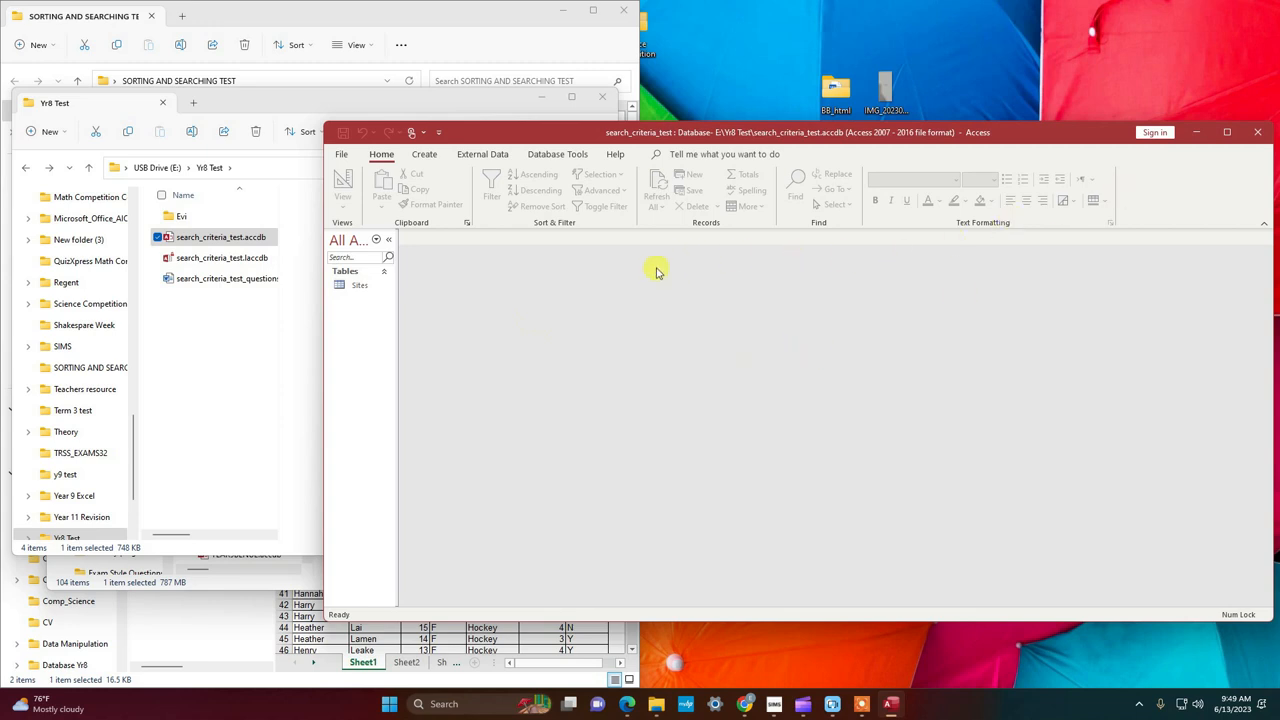
Step: Open the search_criteria_test_questions document and arrange it side by side with the Access database, document on the left half
double_click(224, 281)
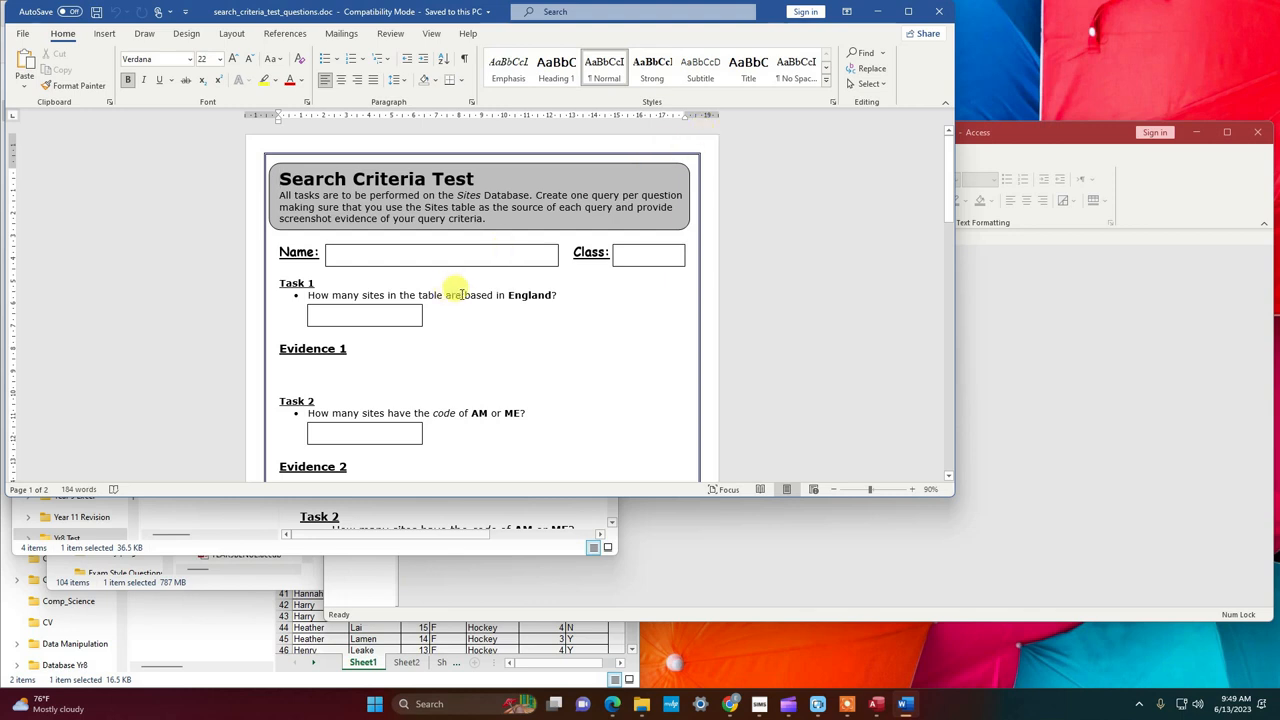
left_click(1010, 145)
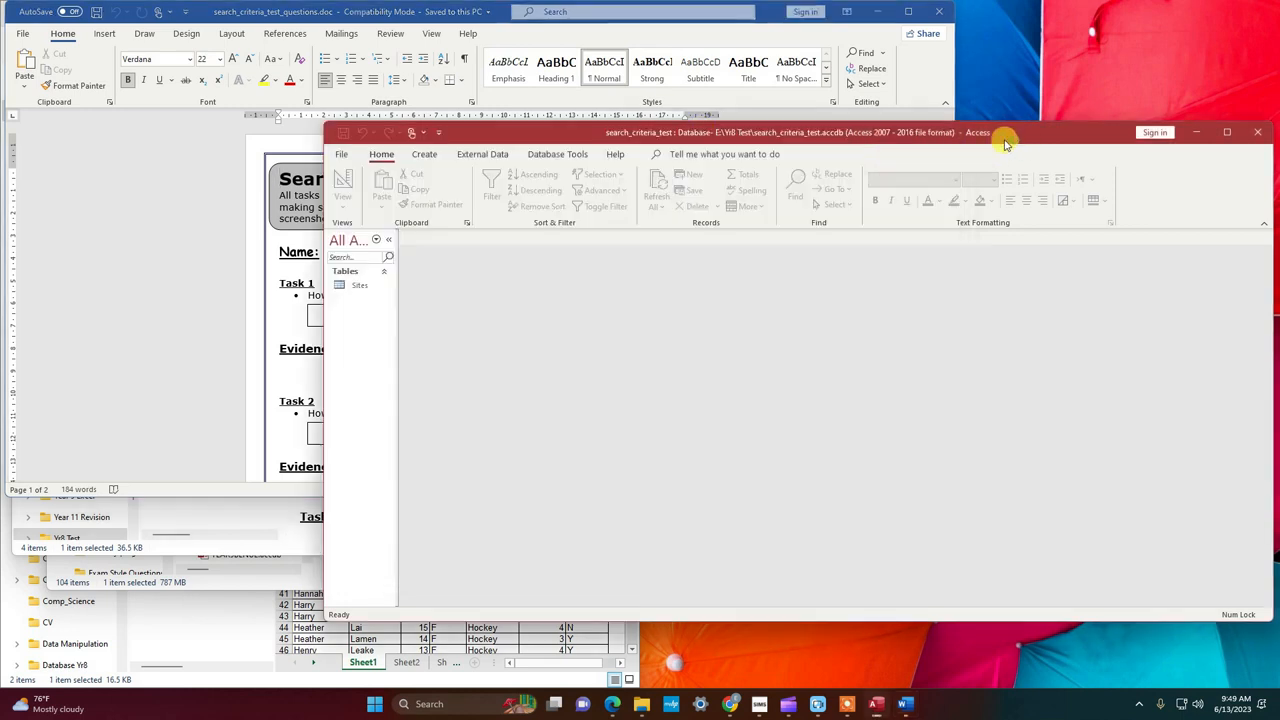
left_click_drag(879, 141, 478, 37)
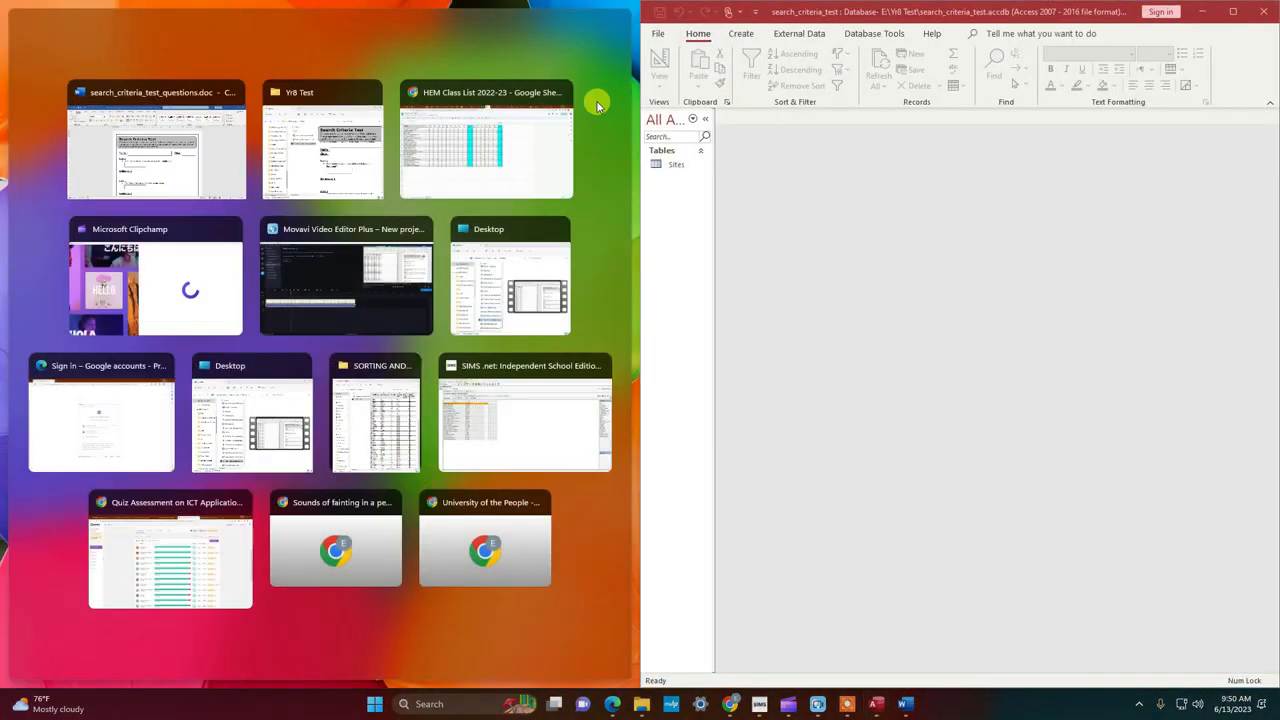
left_click(77, 106)
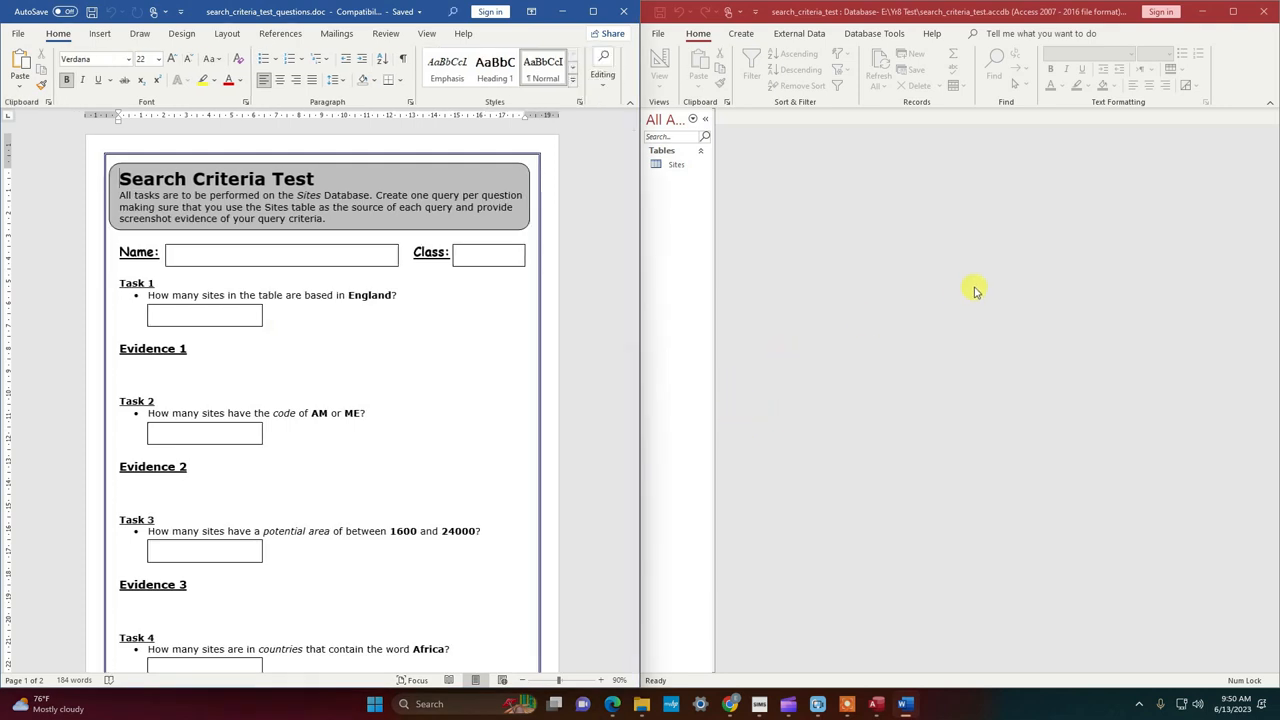
left_click_drag(1125, 11, 1095, 70)
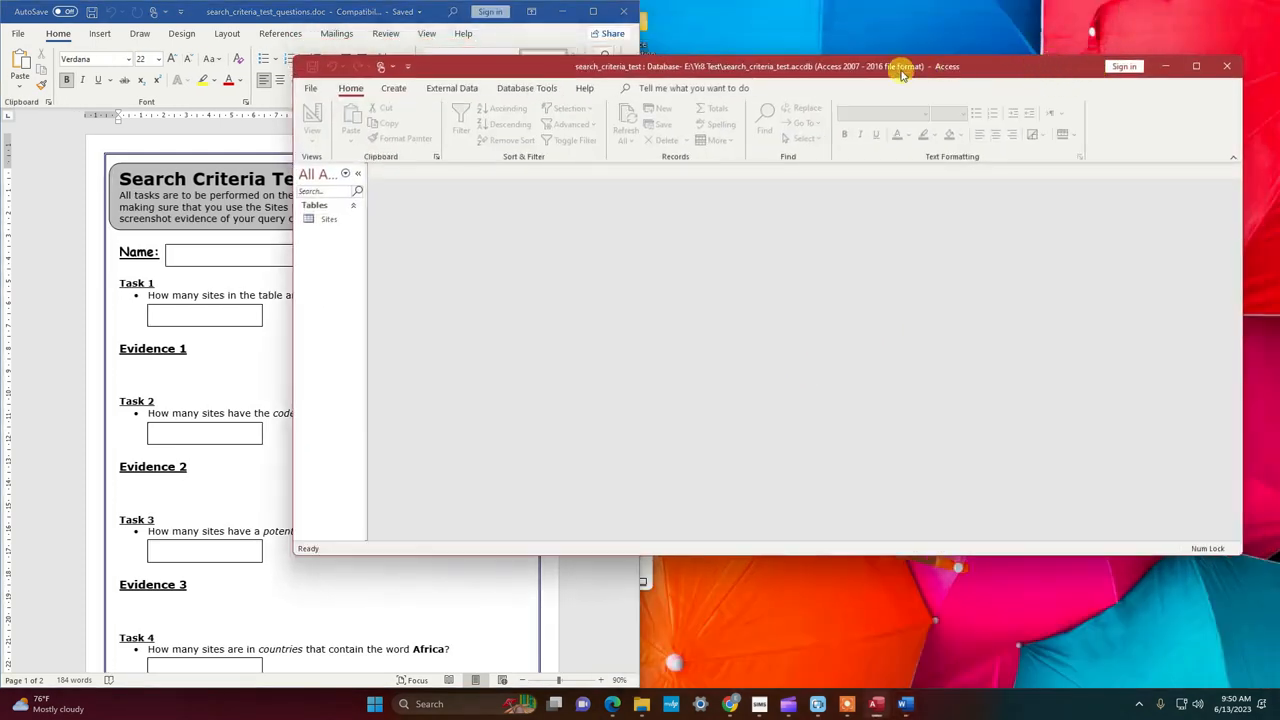
left_click_drag(474, 63, 1275, 222)
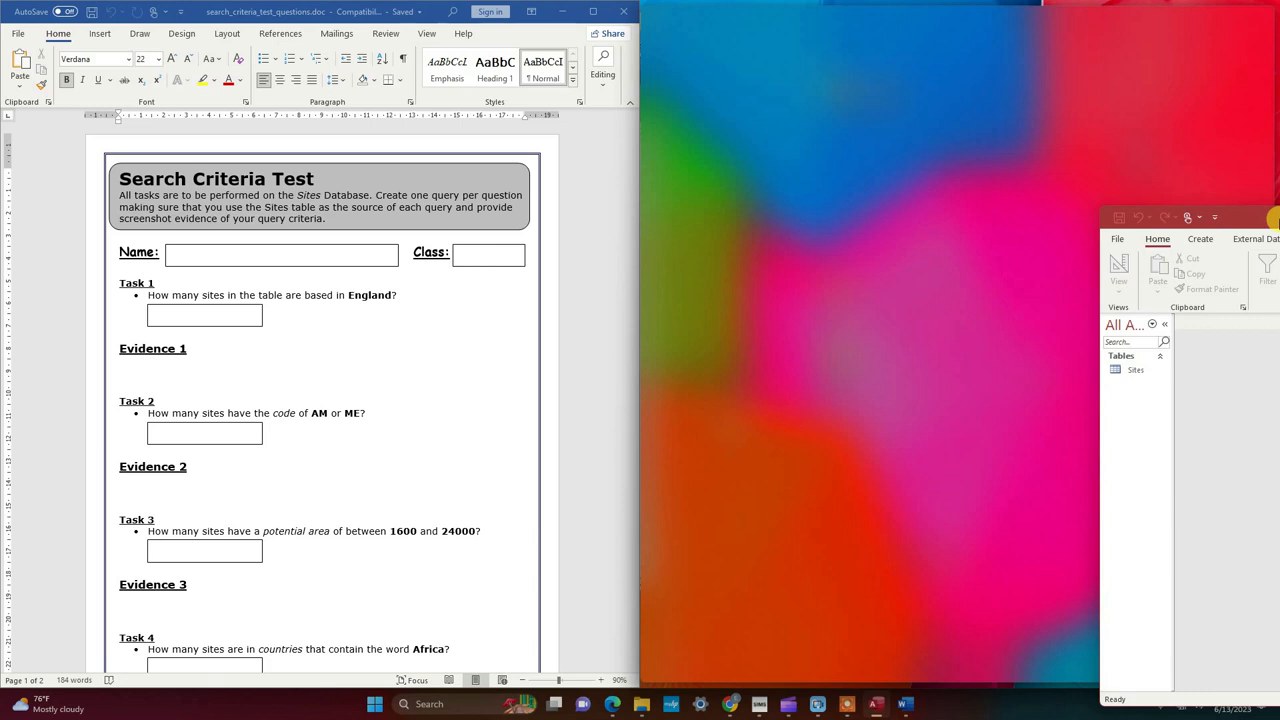
left_click_drag(1275, 222, 1276, 222)
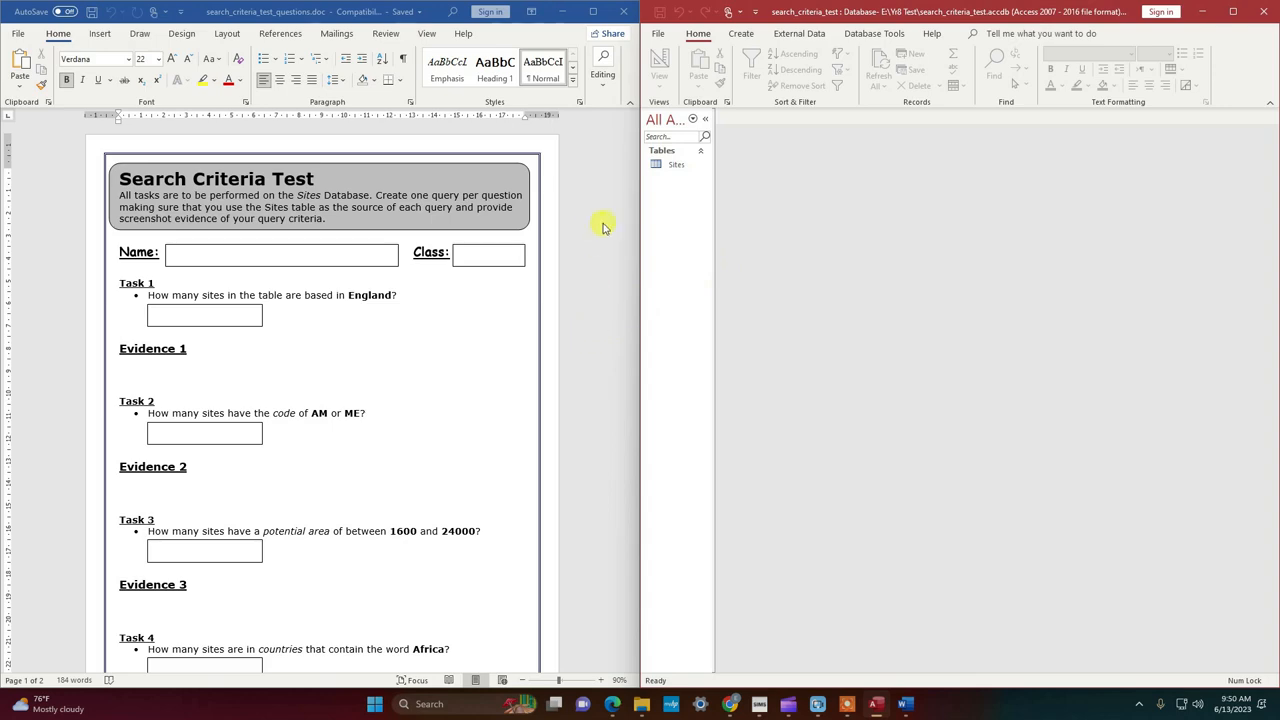
Step: Widen the Access window by shifting the divider so the Word document takes about 40% of the screen
mouse_move(638, 297)
left_click_drag(638, 297, 571, 302)
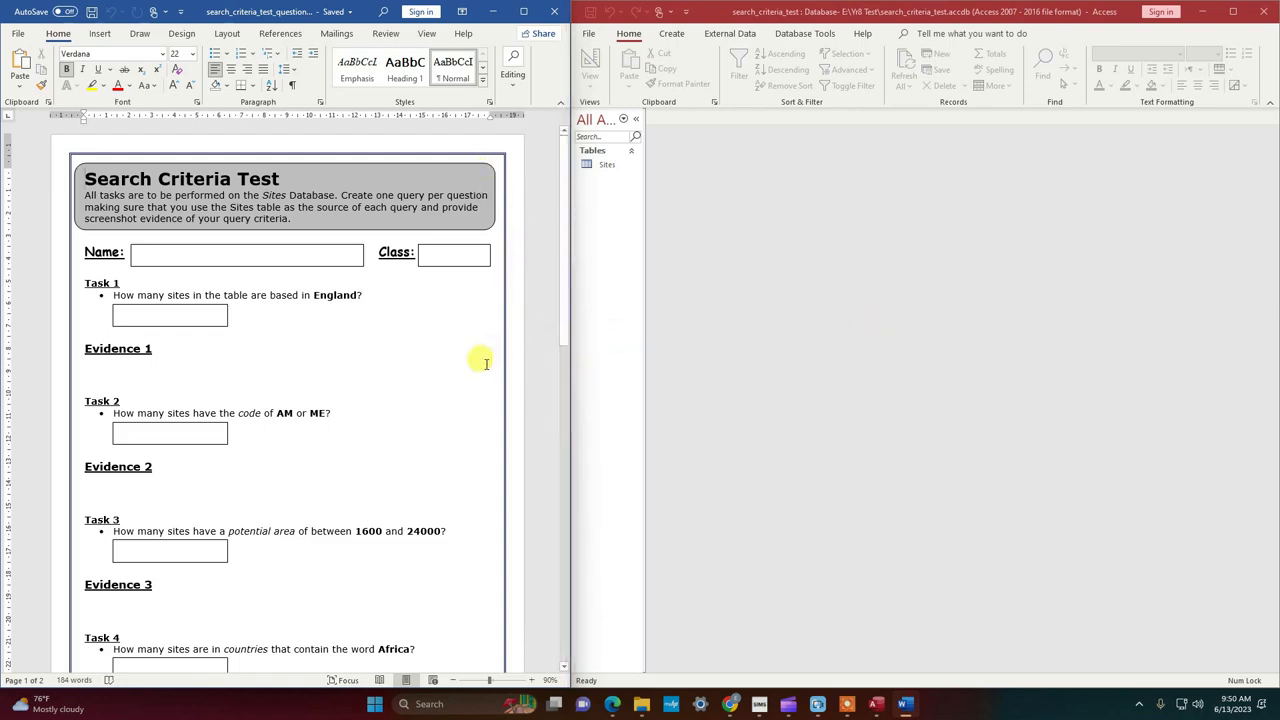
left_click_drag(568, 305, 517, 311)
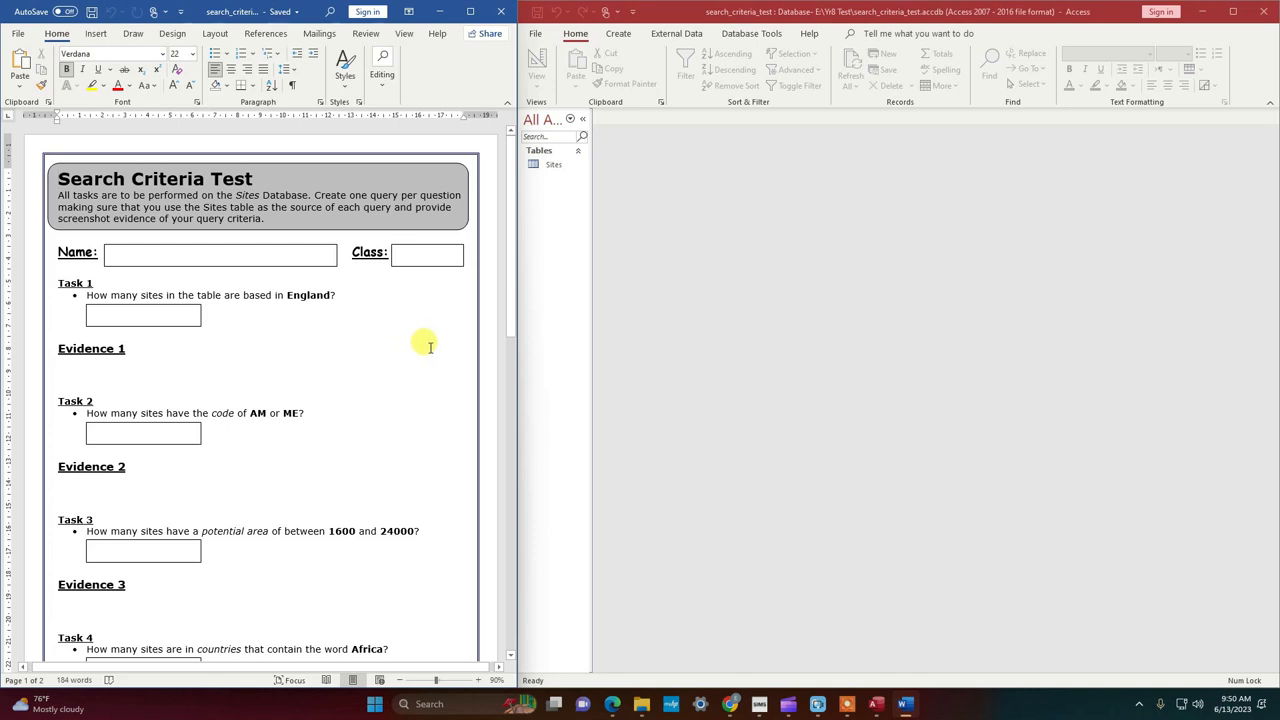
left_click(206, 254)
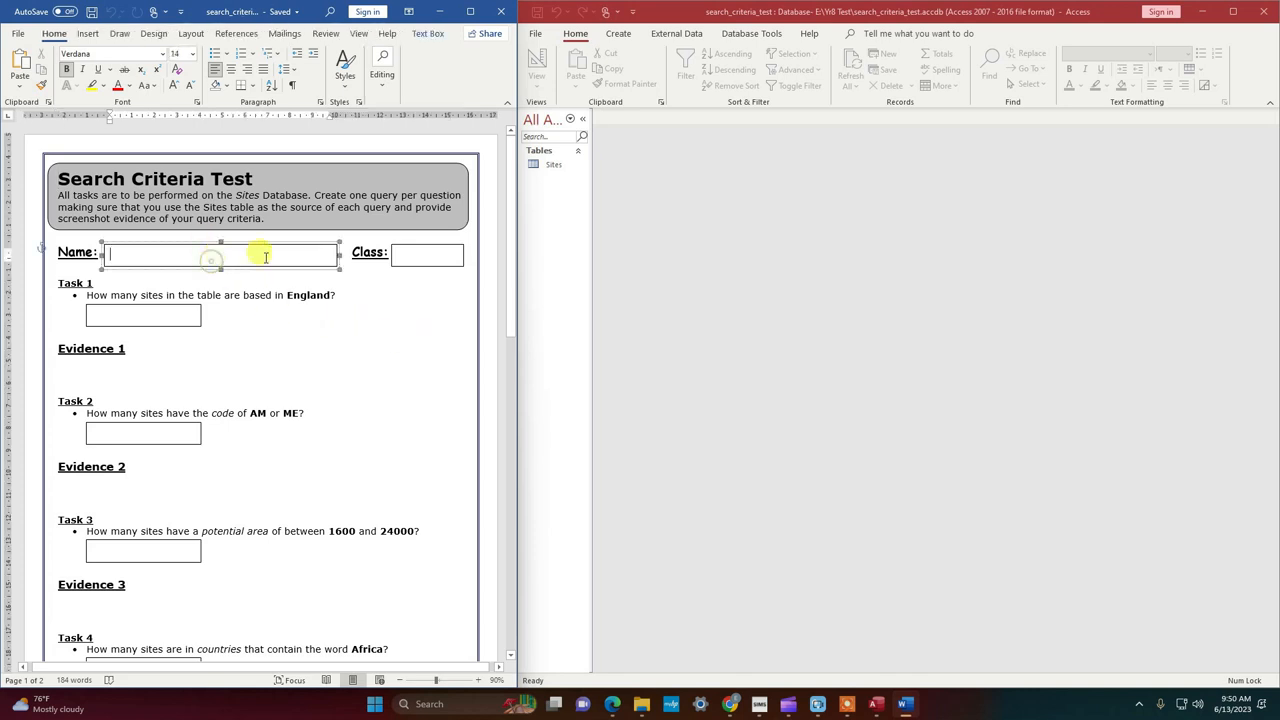
left_click(411, 252)
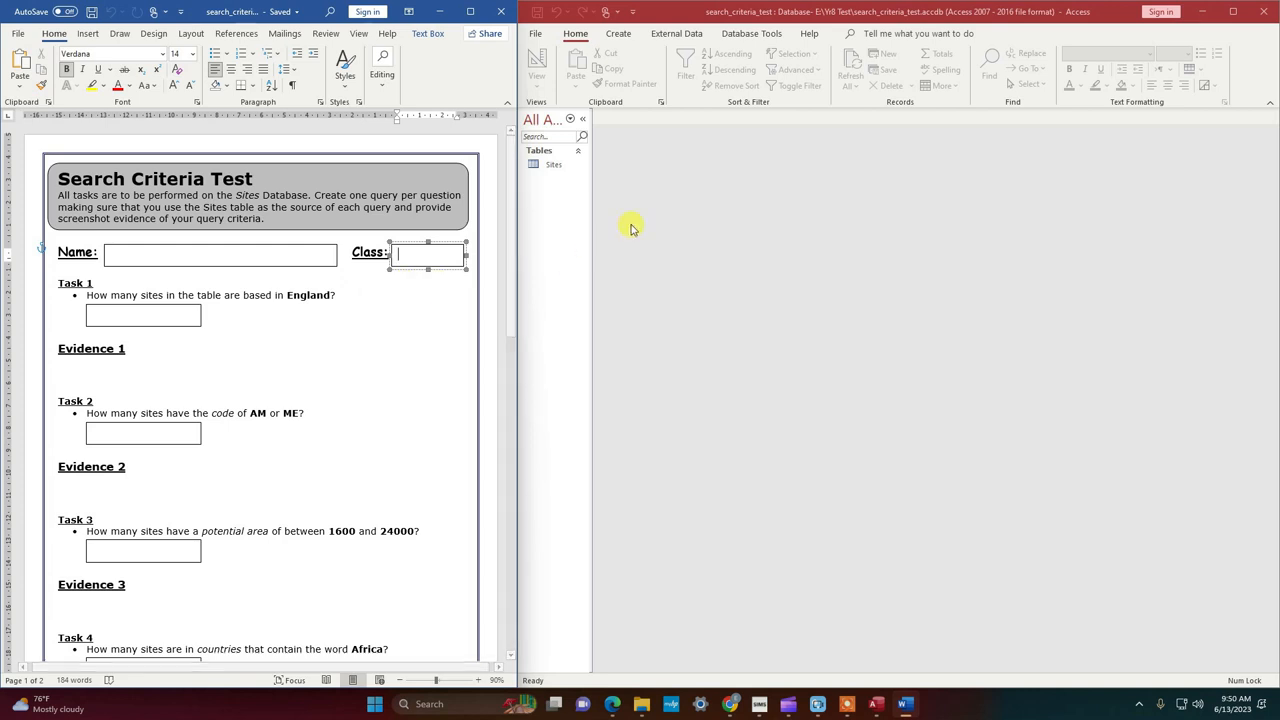
Step: Start a Simple Query Wizard query based on the Sites table and include all of its fields
left_click(553, 166)
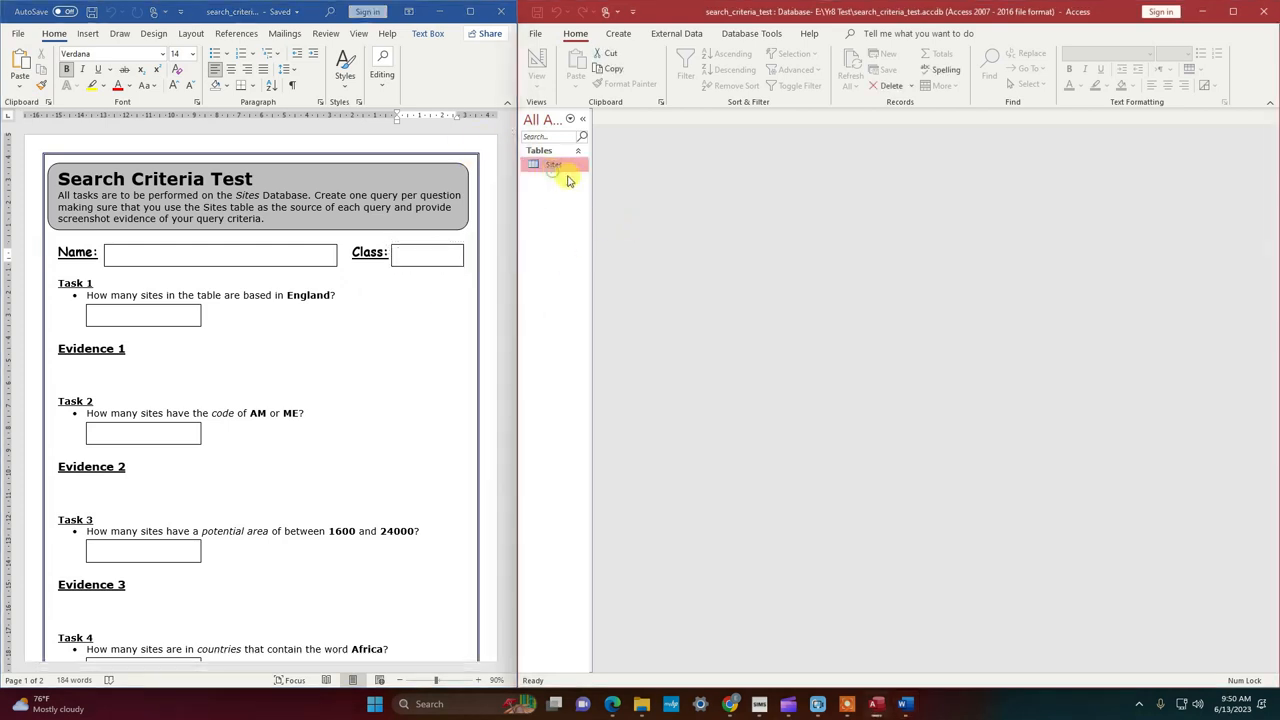
left_click(620, 37)
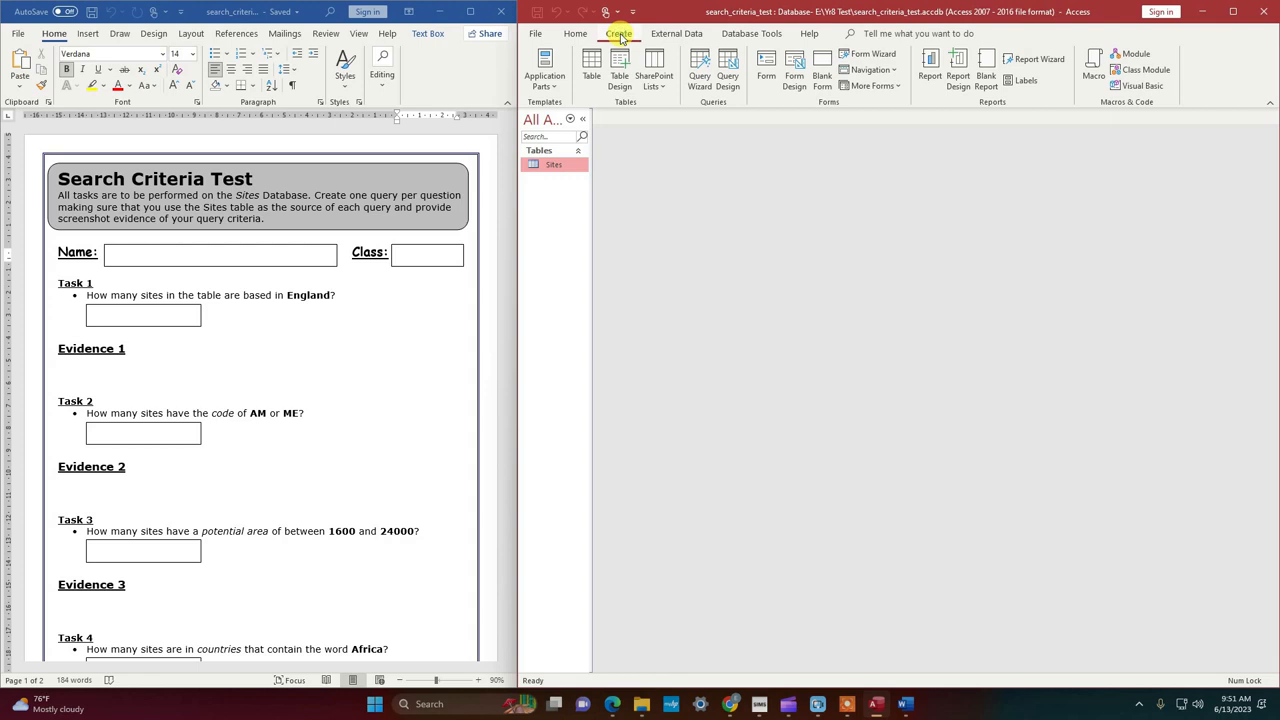
left_click(699, 77)
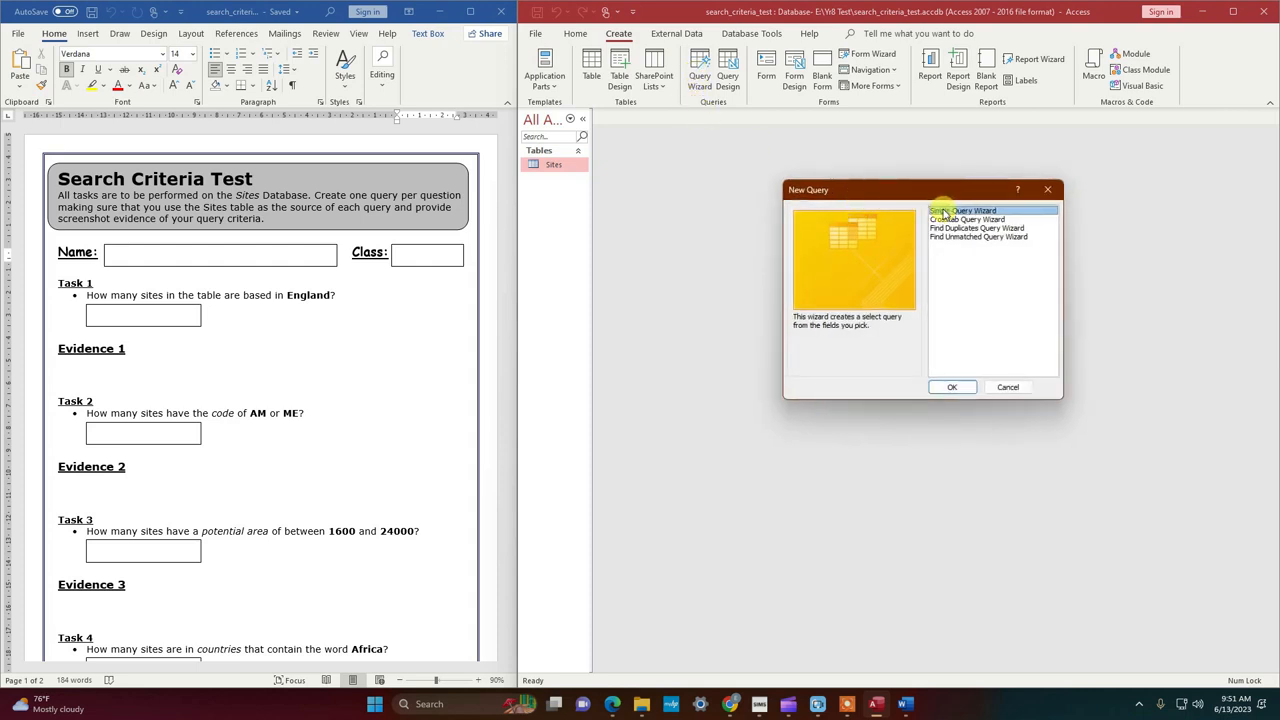
left_click(949, 388)
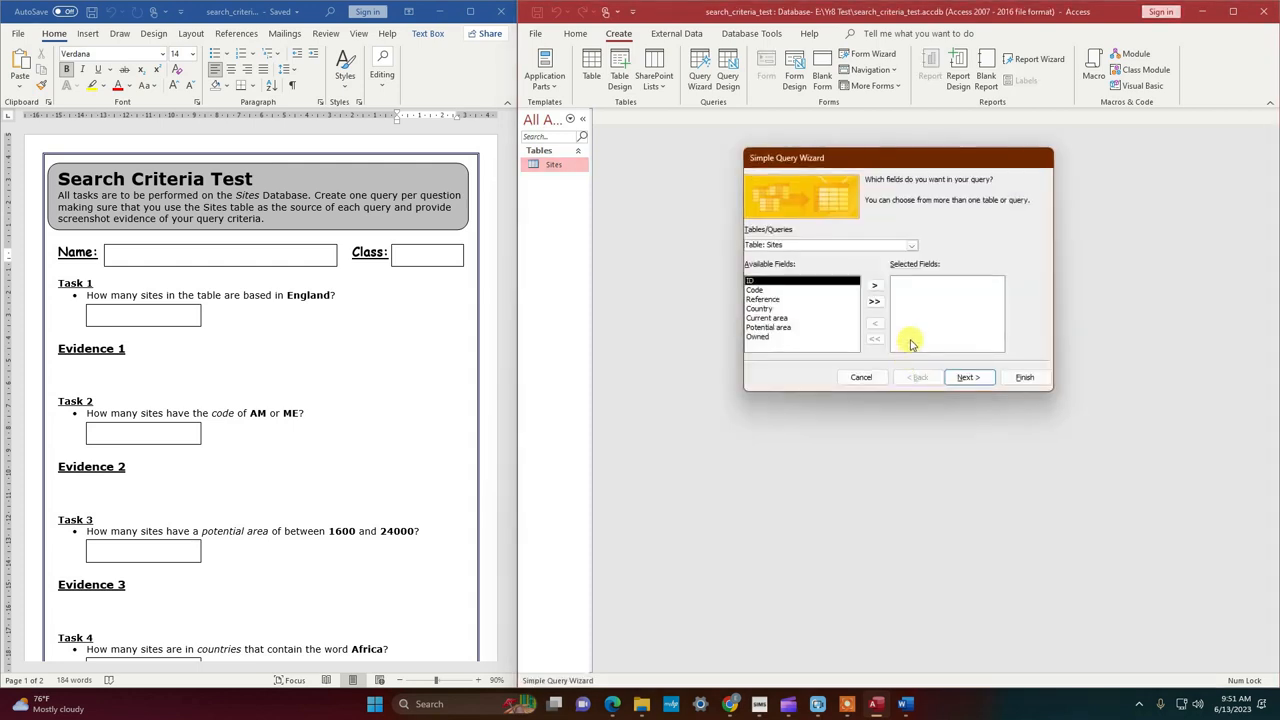
left_click(913, 246)
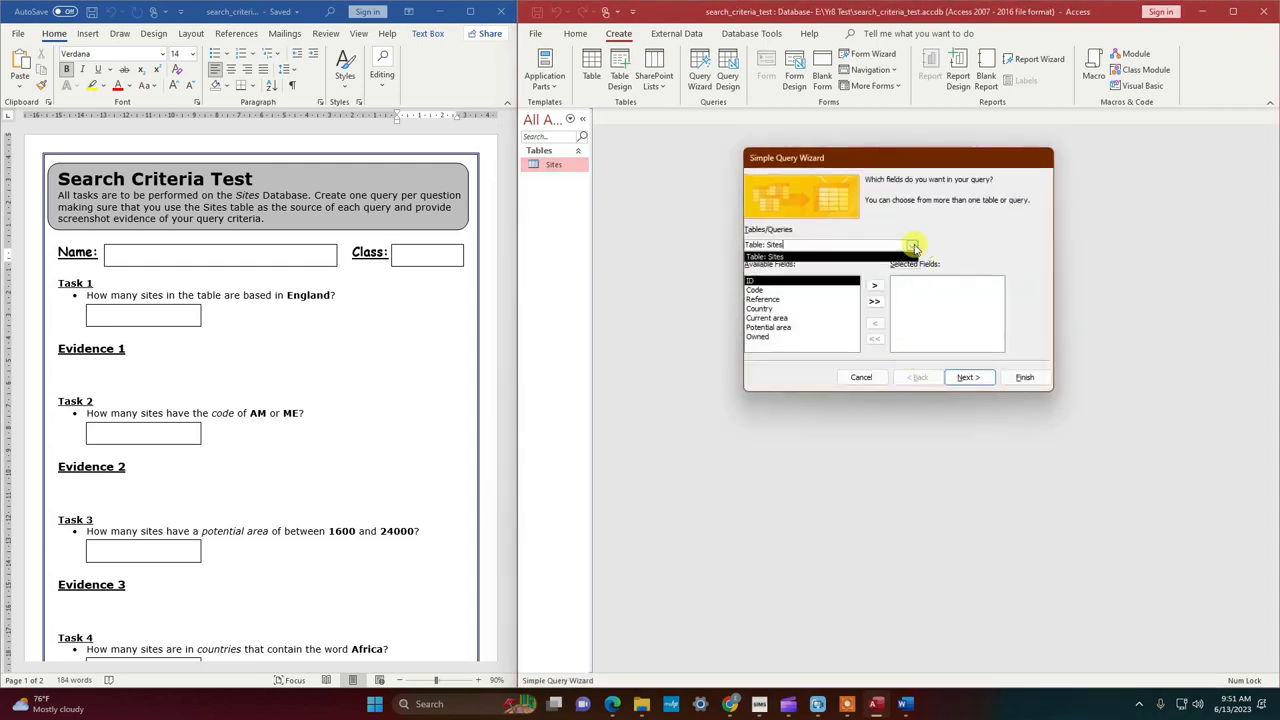
left_click(786, 258)
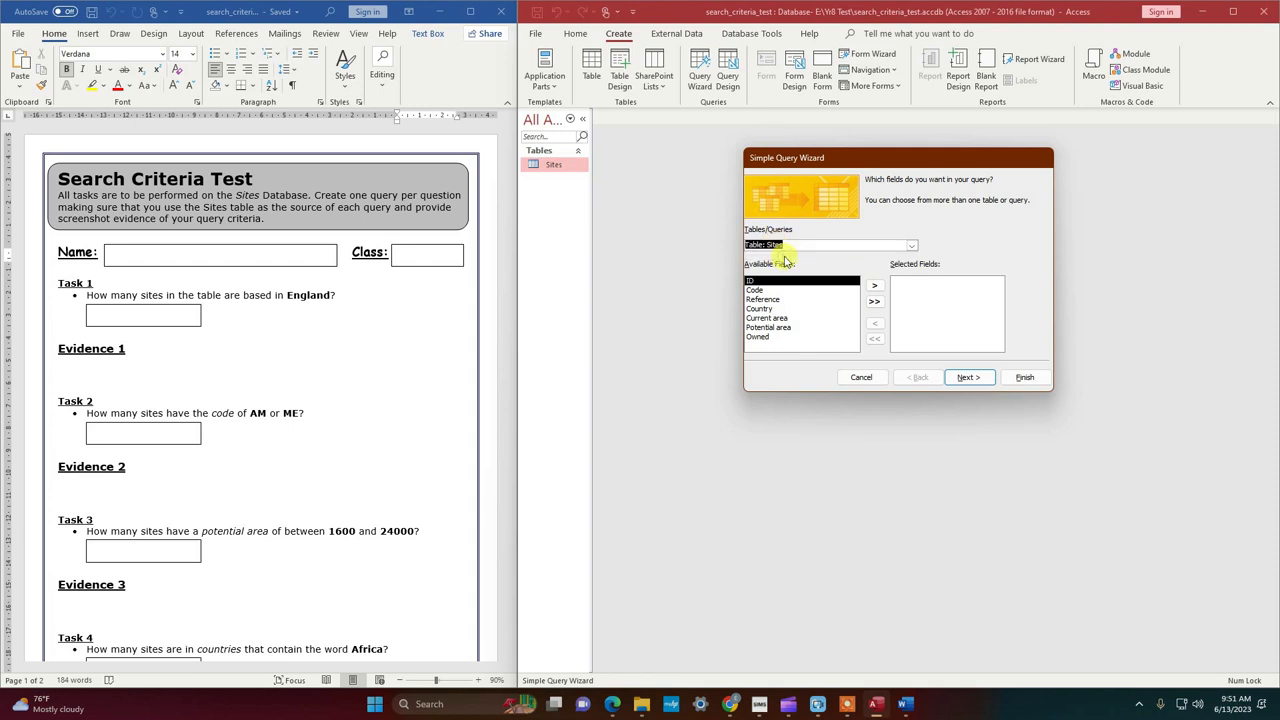
left_click(874, 304)
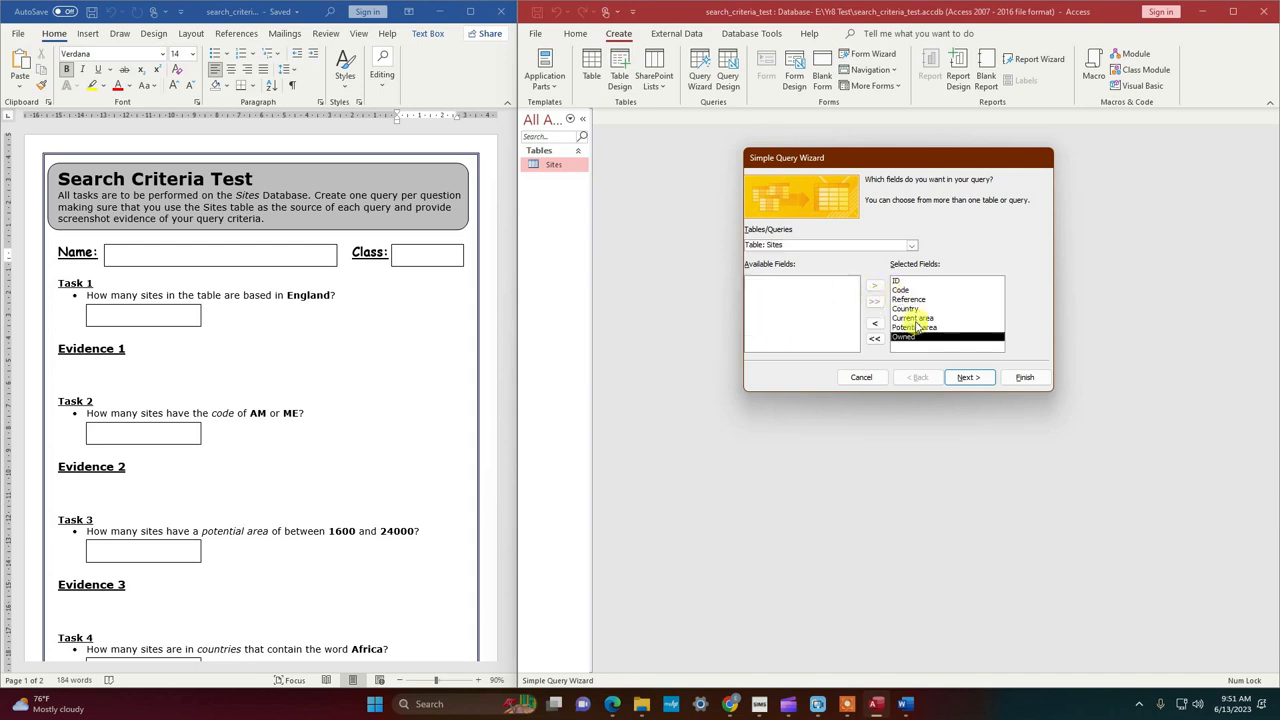
Step: Finish the wizard as a detail query titled Sites Query in design mode, and enlarge the Sites field list to show every field
left_click(967, 379)
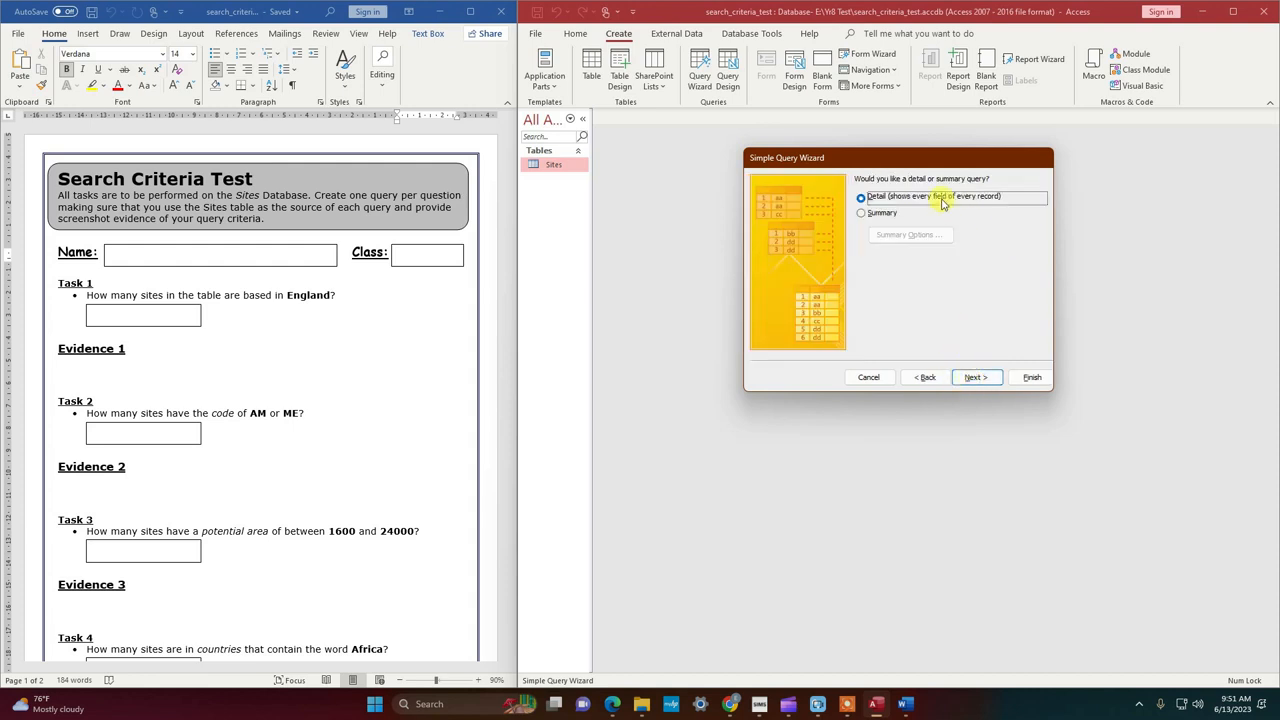
left_click(975, 380)
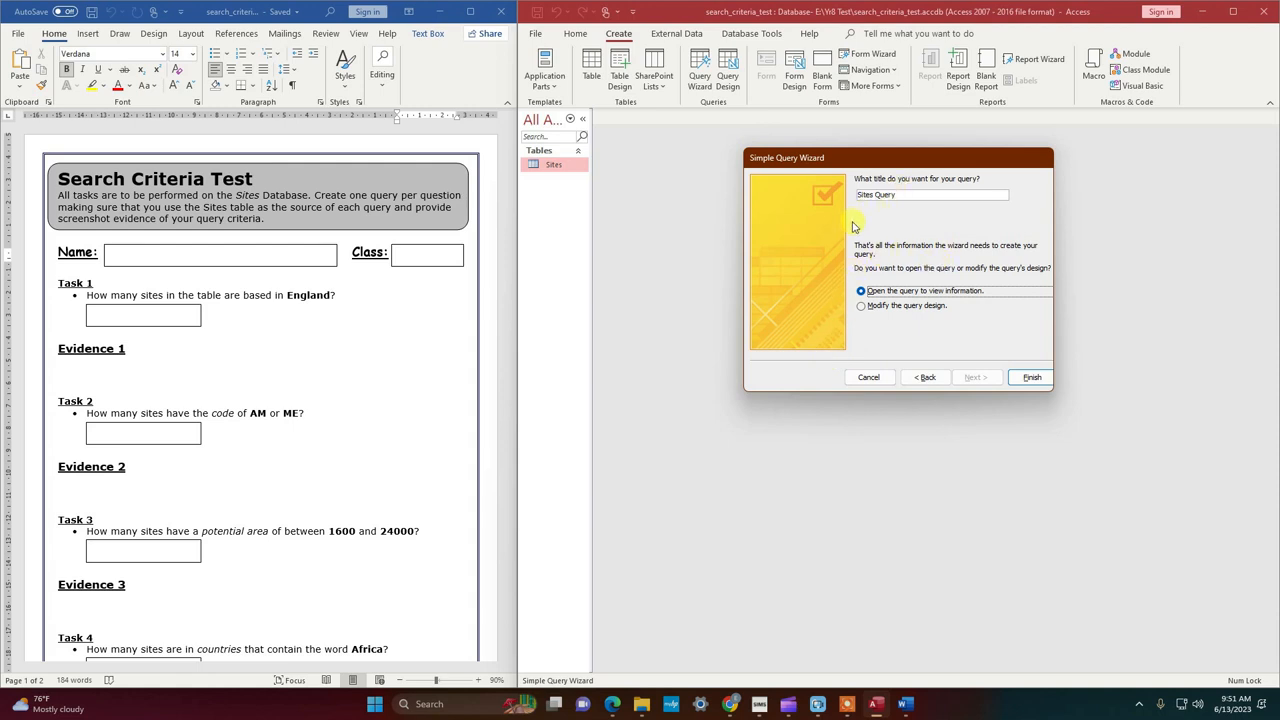
left_click_drag(902, 194, 829, 191)
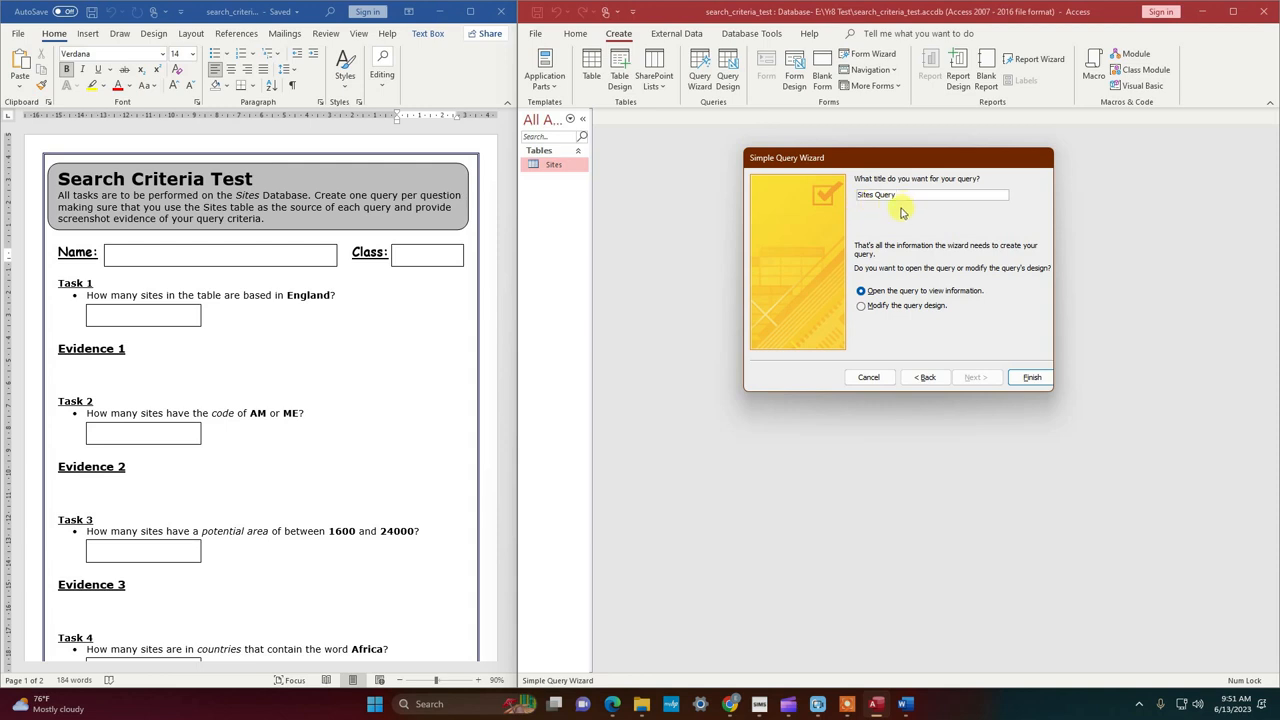
left_click(883, 309)
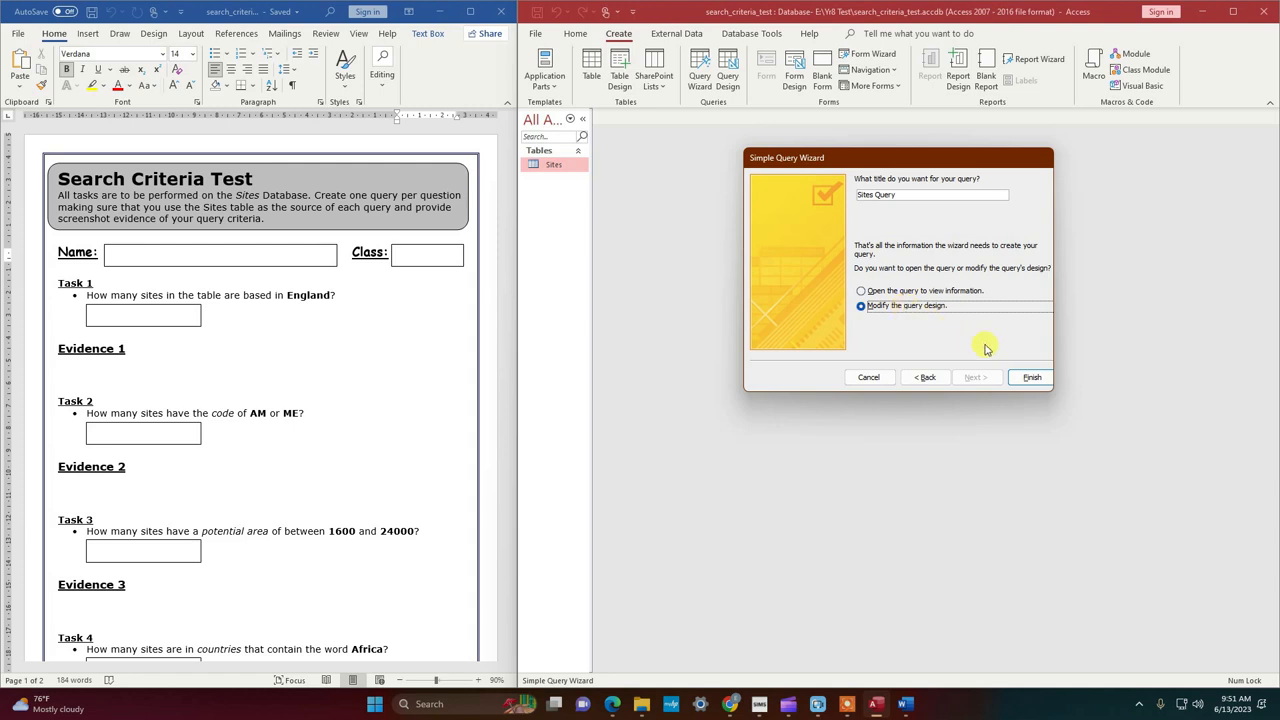
left_click(1030, 379)
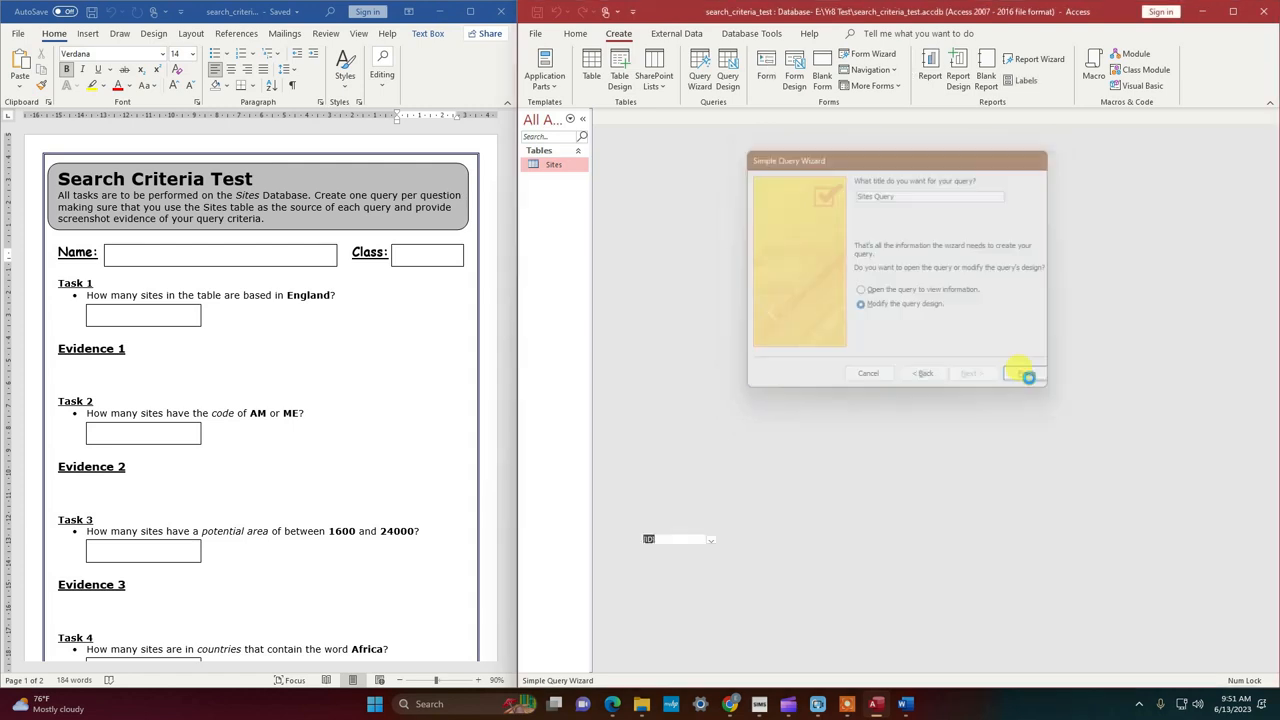
left_click_drag(696, 226, 700, 280)
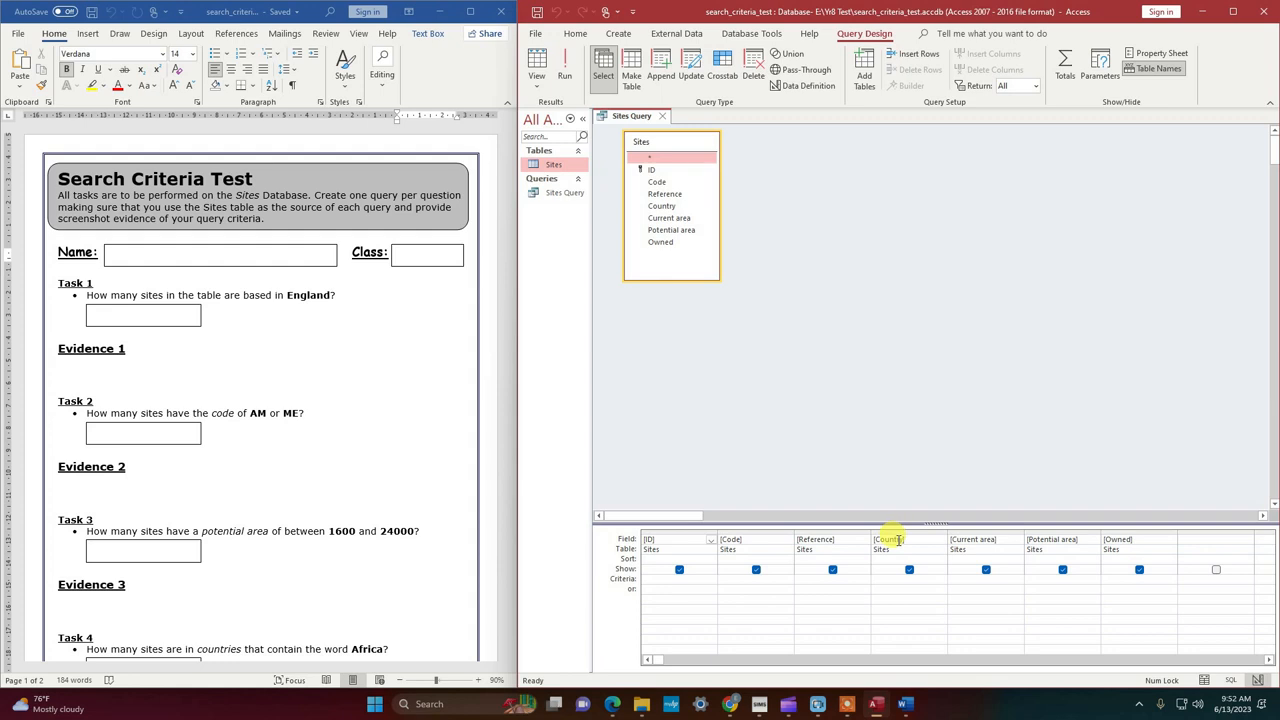
Step: Set the Country criterion to England in Sites Query and run the query
left_click(888, 580)
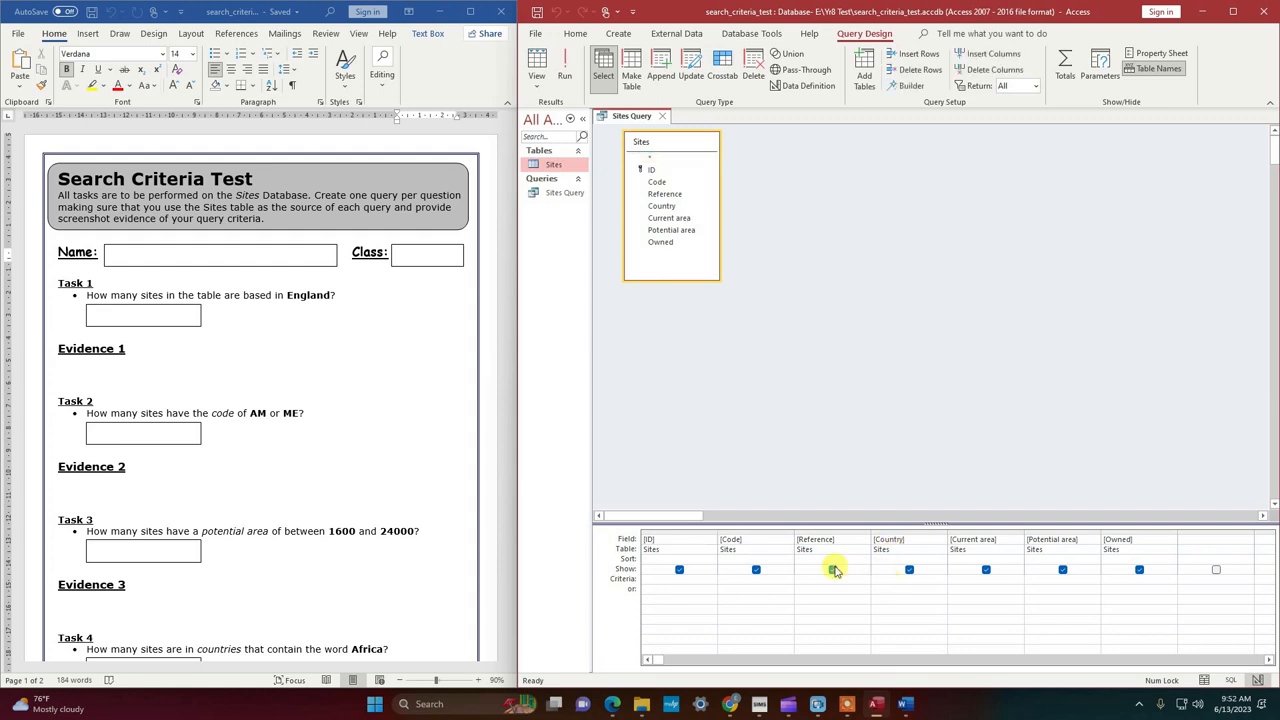
type("England")
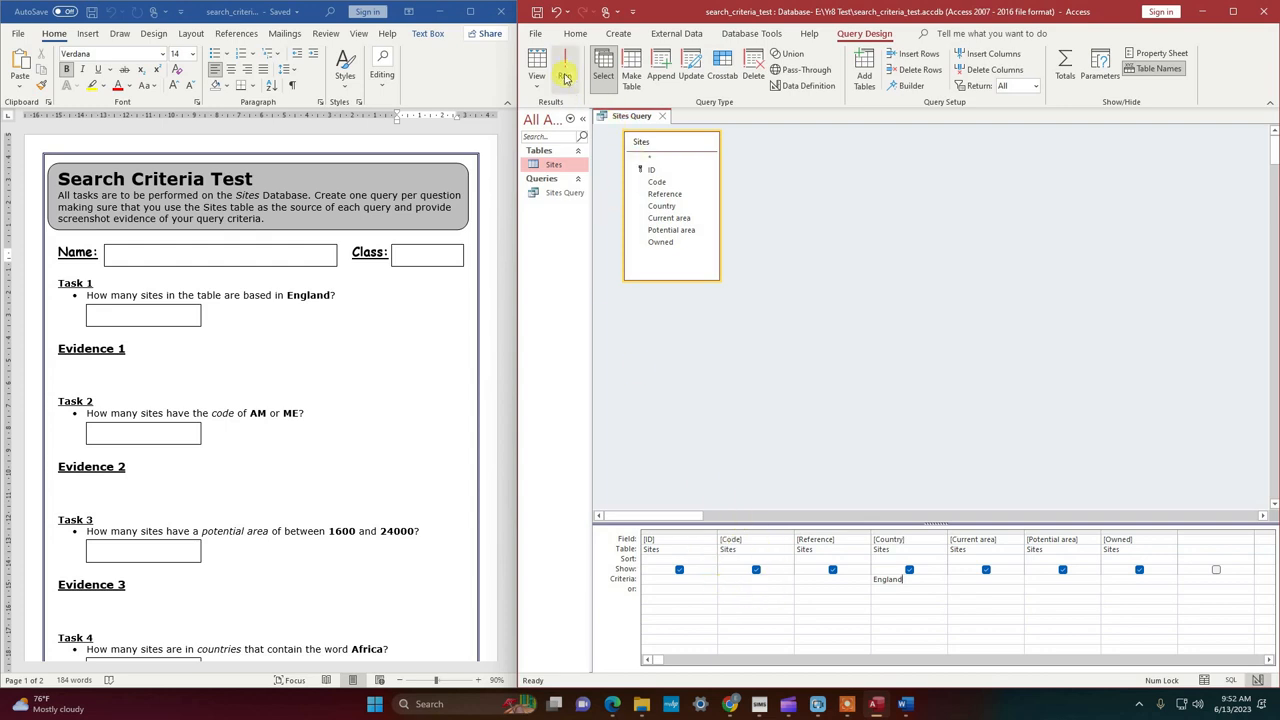
left_click(565, 78)
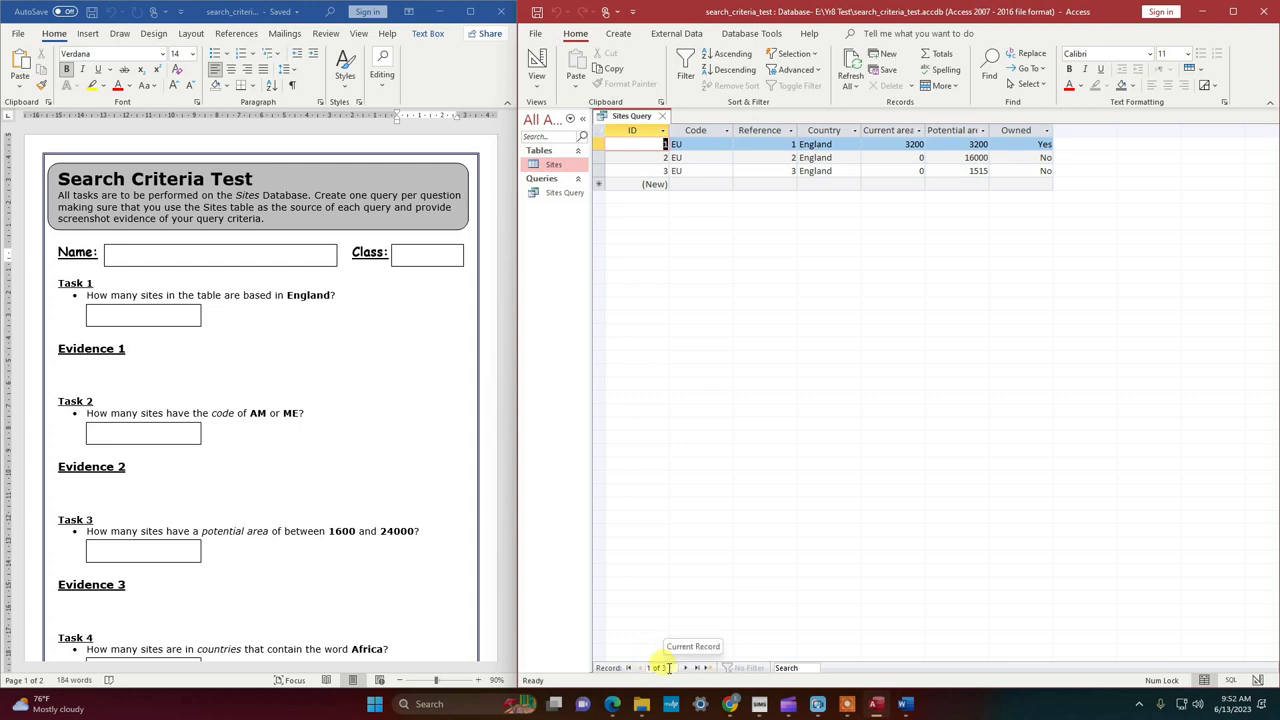
Step: Enter 3 as the answer to Task 1 in the Word document
left_click(150, 315)
type("3")
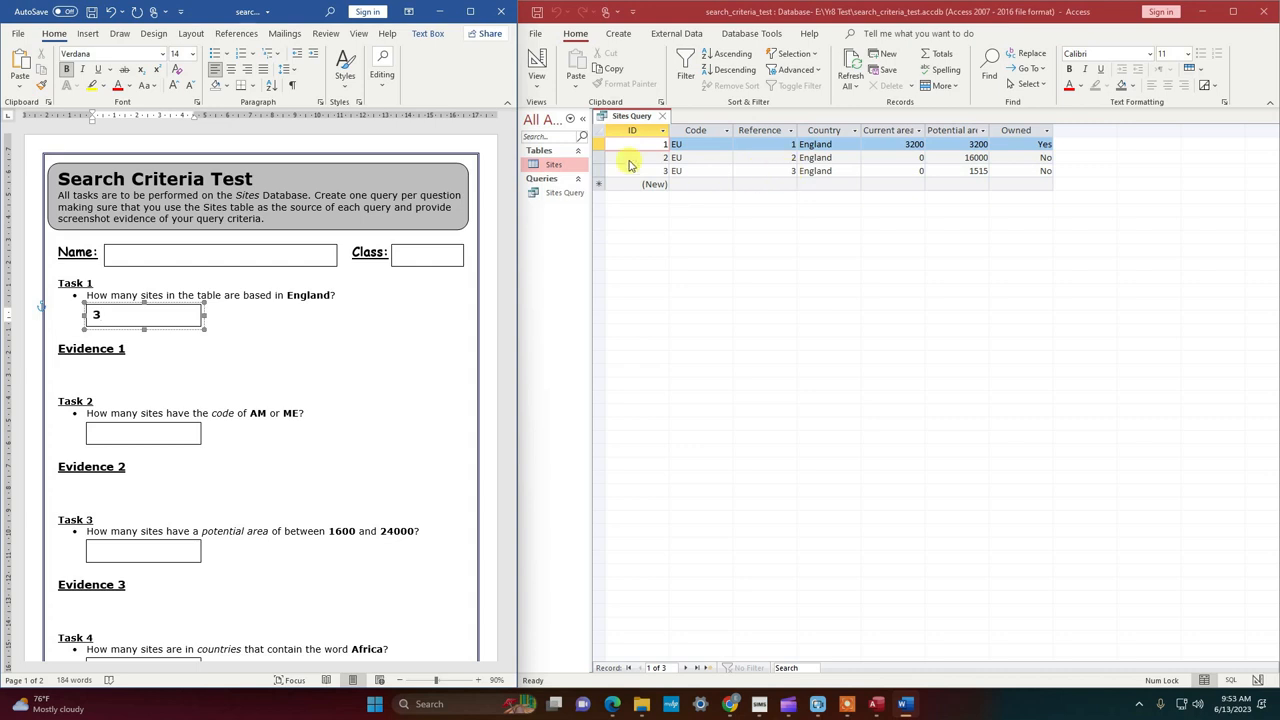
Step: Switch Sites Query to Design View and open the Snipping Tool, moving its window over the Word document
left_click(538, 86)
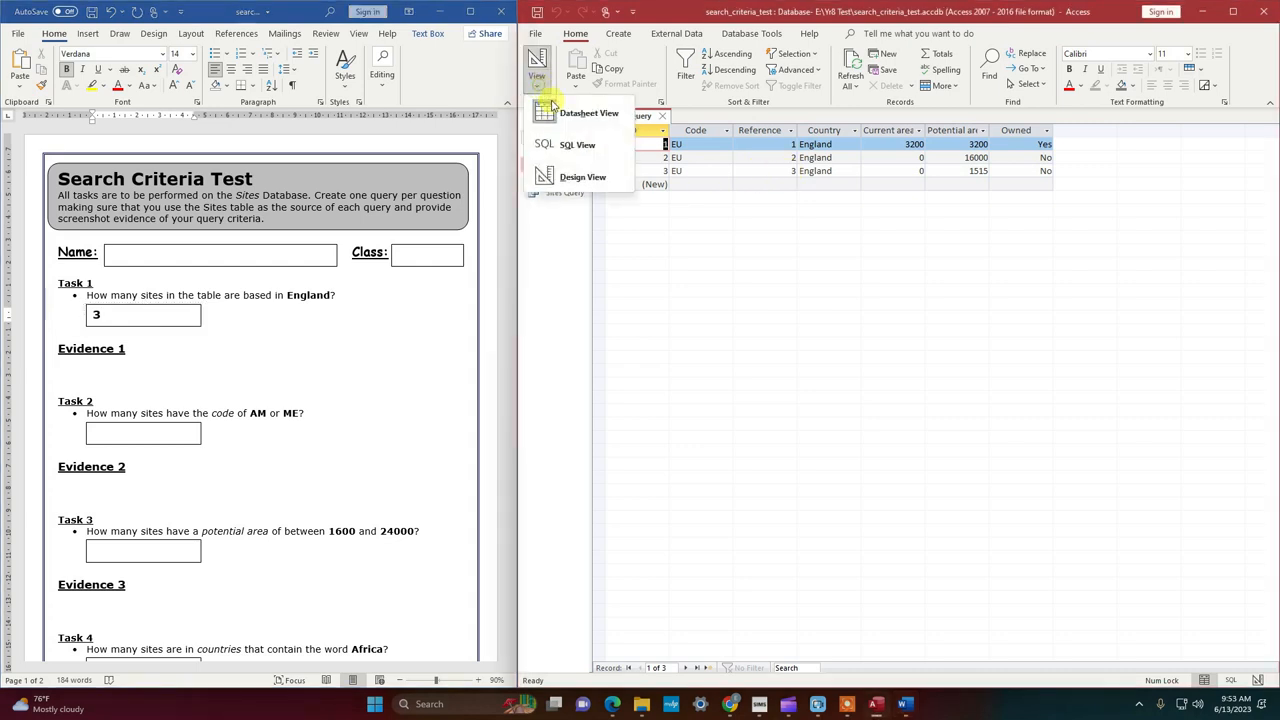
left_click(565, 178)
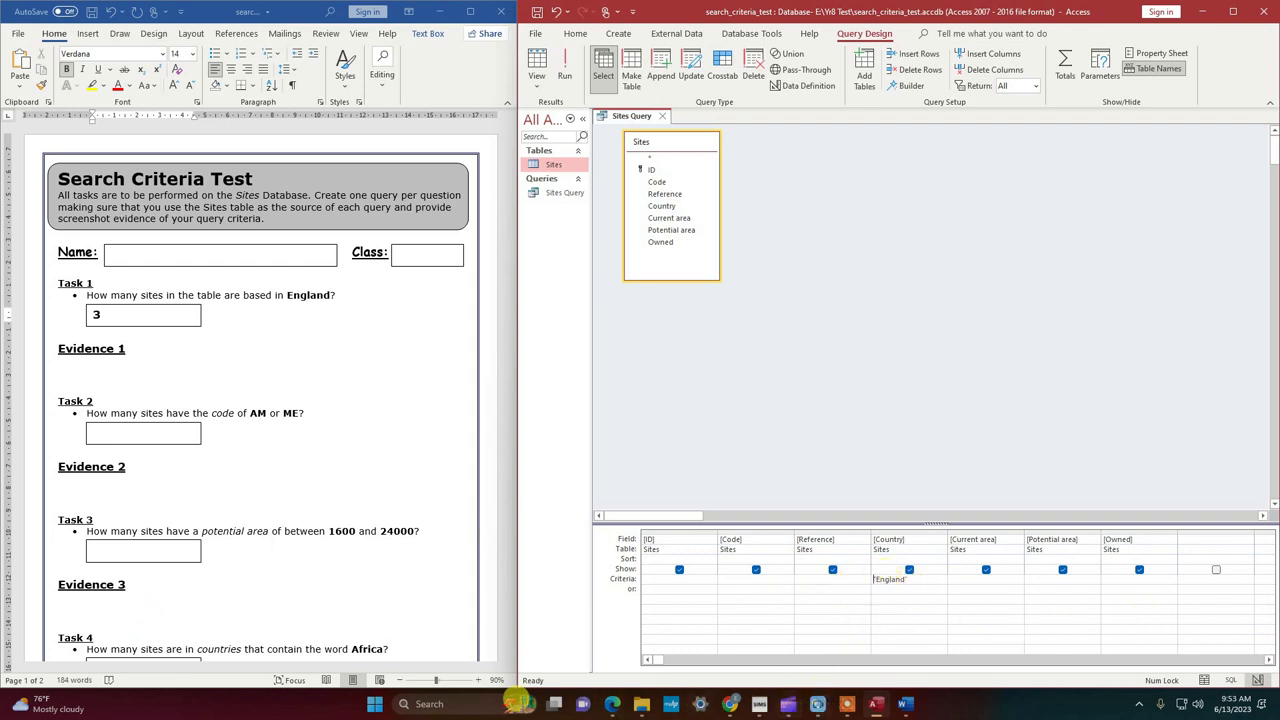
left_click(482, 697)
type("snip")
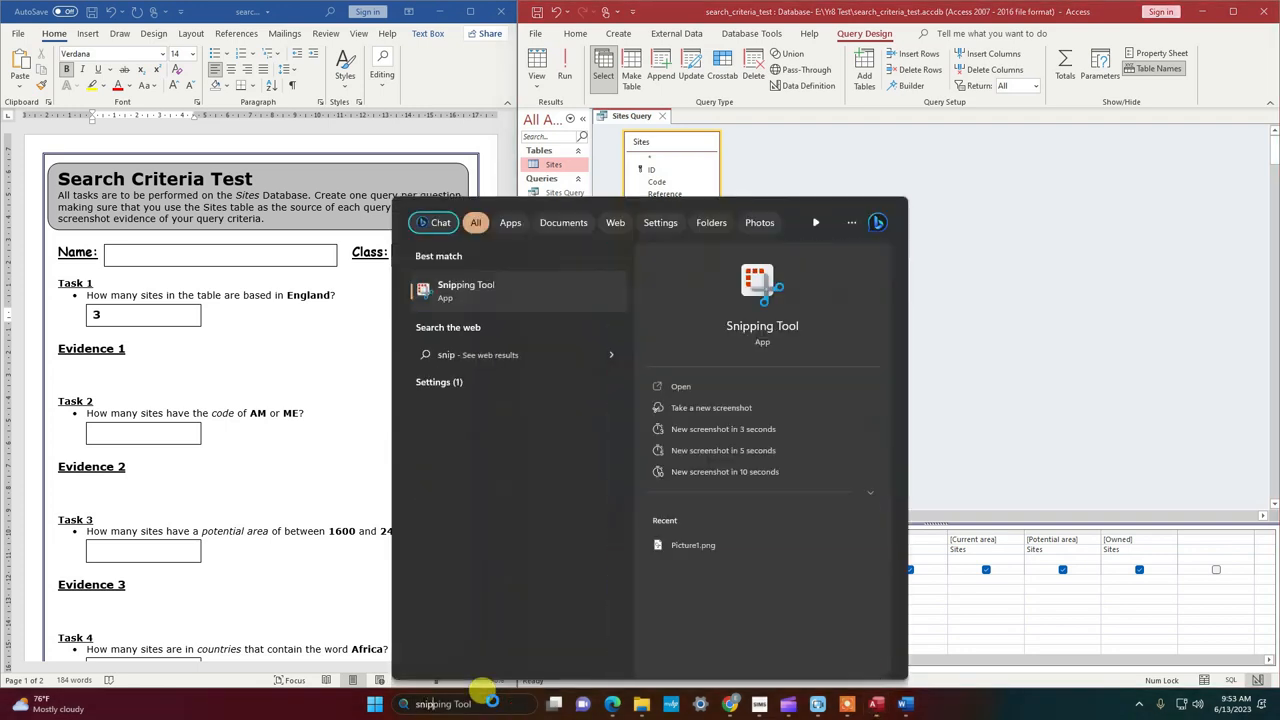
left_click(462, 290)
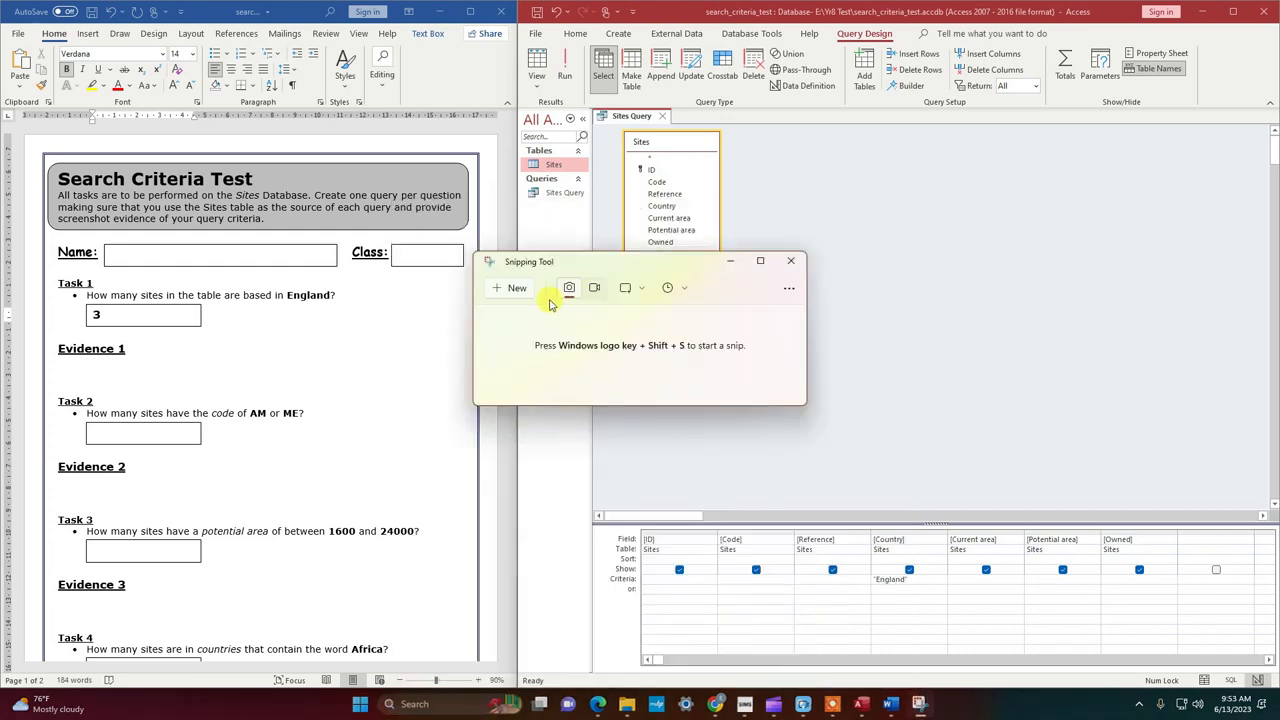
left_click_drag(604, 252, 383, 167)
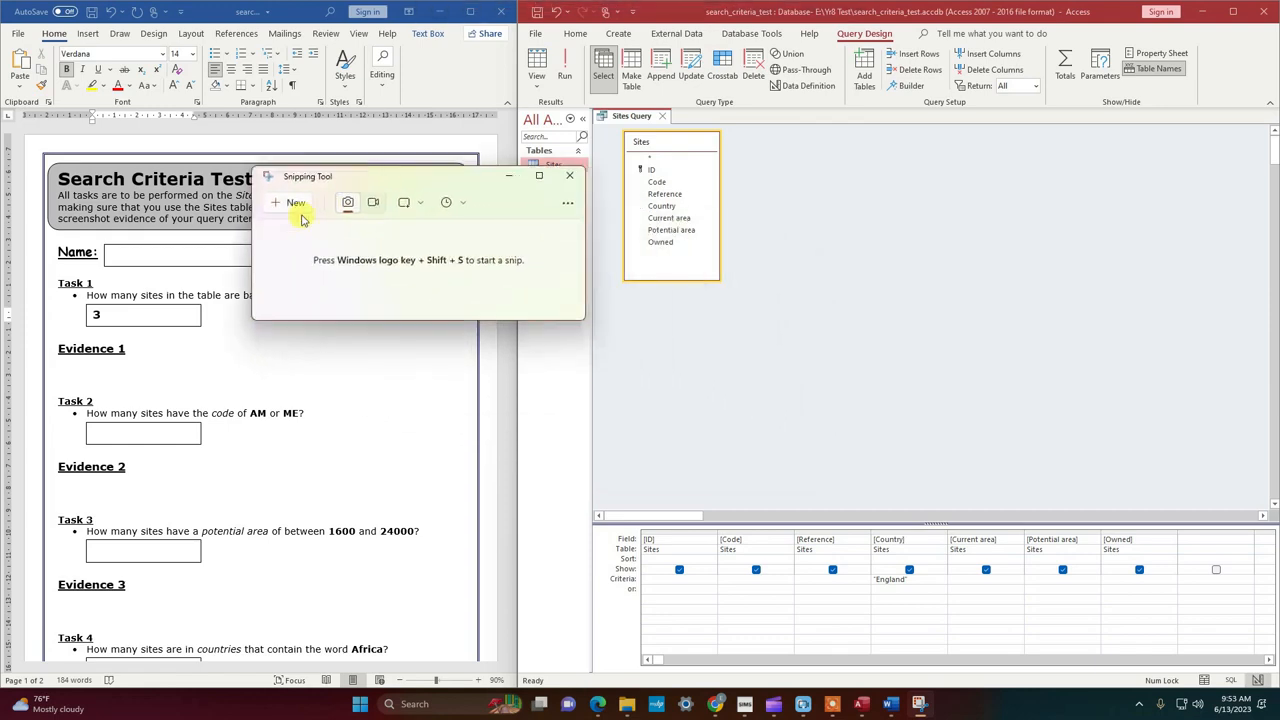
left_click(298, 204)
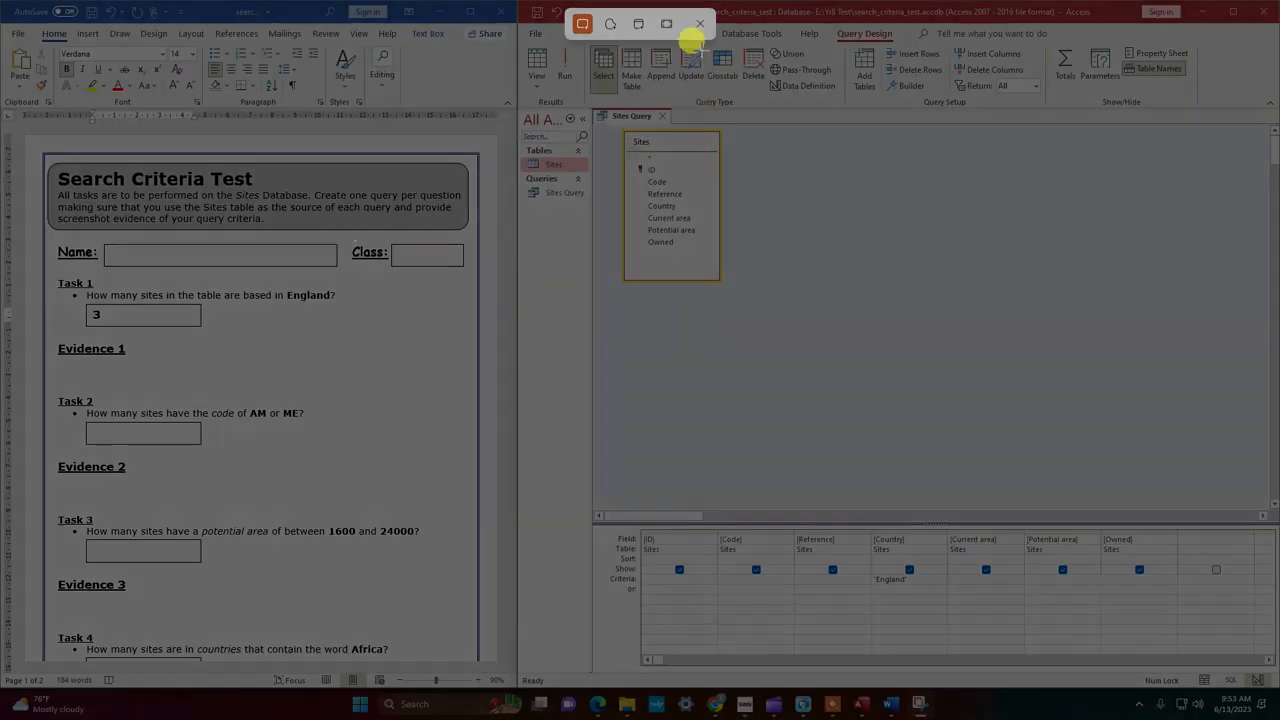
left_click(699, 24)
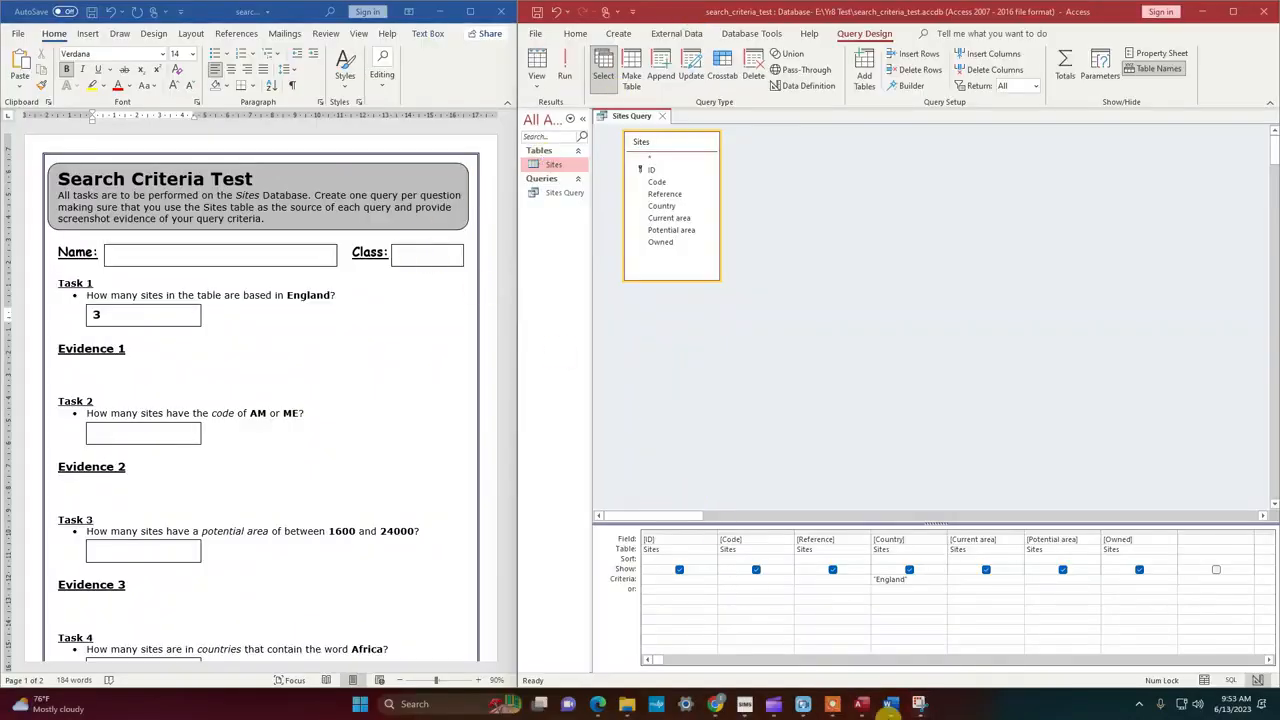
left_click(918, 703)
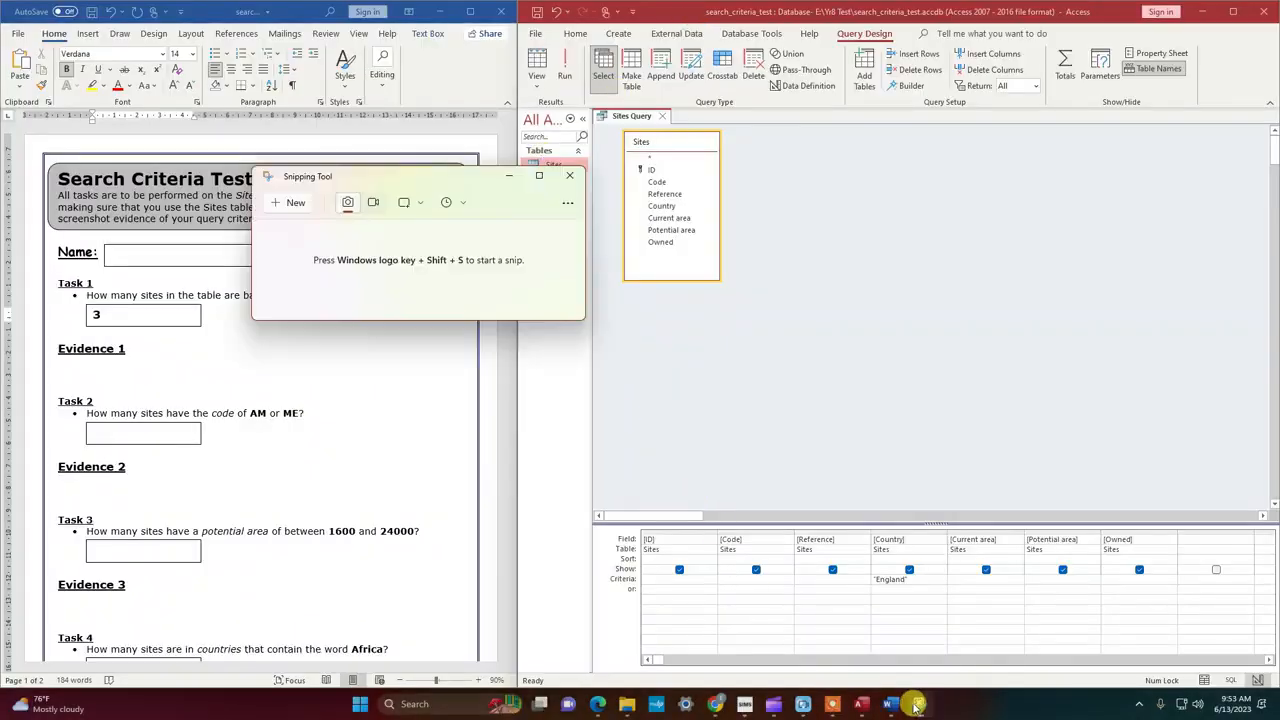
Step: Capture a rectangular snip of the query design grid from the ID column through Country, including the England criterion
left_click(426, 204)
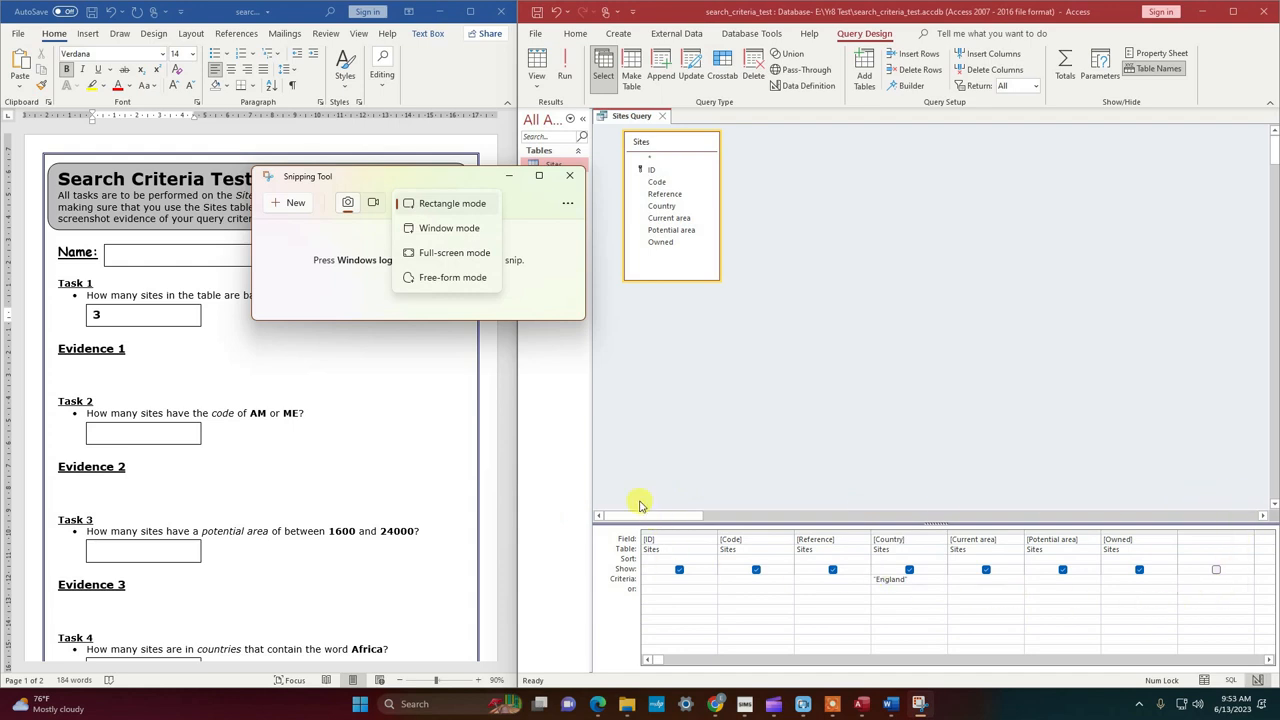
left_click(433, 205)
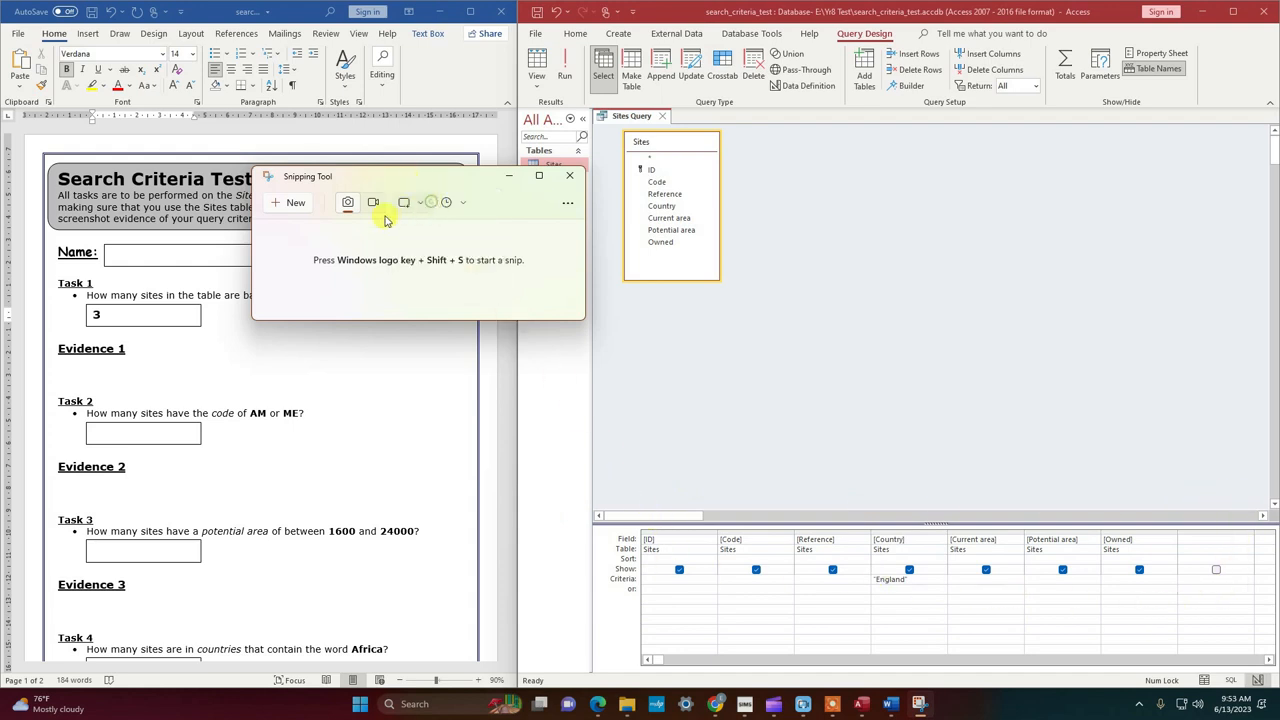
left_click(298, 207)
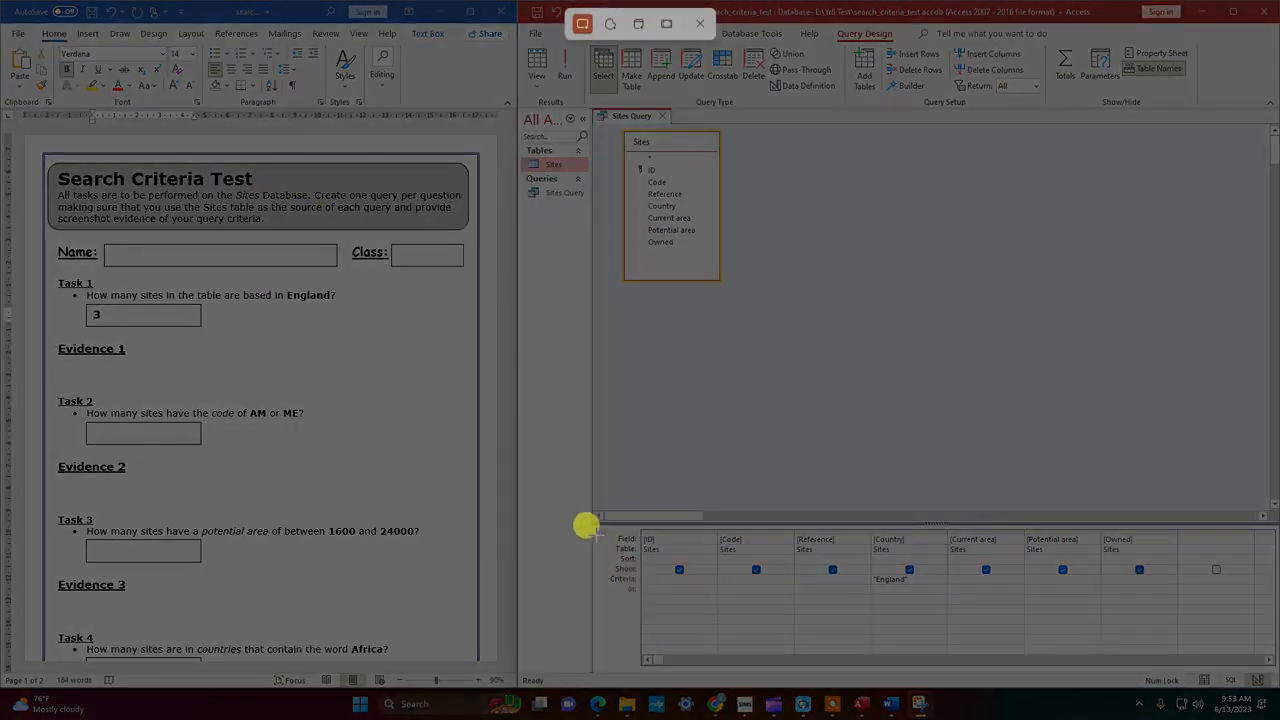
left_click_drag(594, 523, 943, 593)
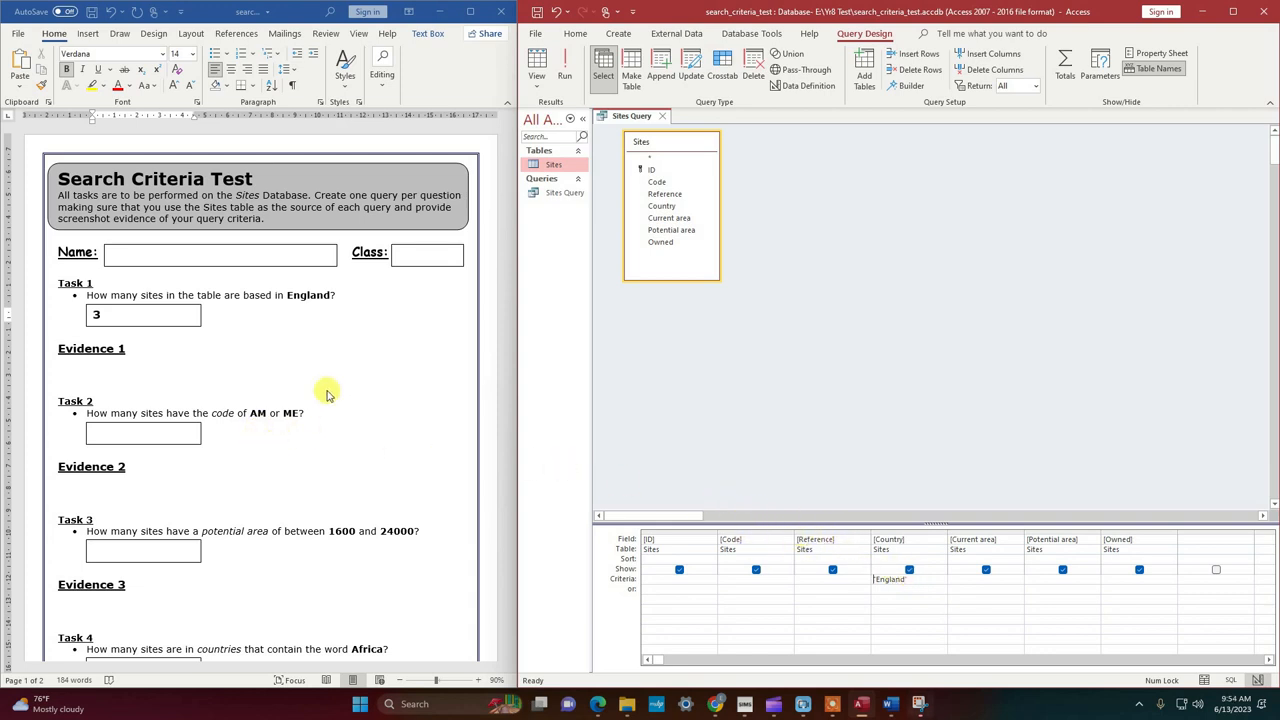
Step: Paste the snip below the Evidence 1 heading in the Word document and save the document
left_click(85, 373)
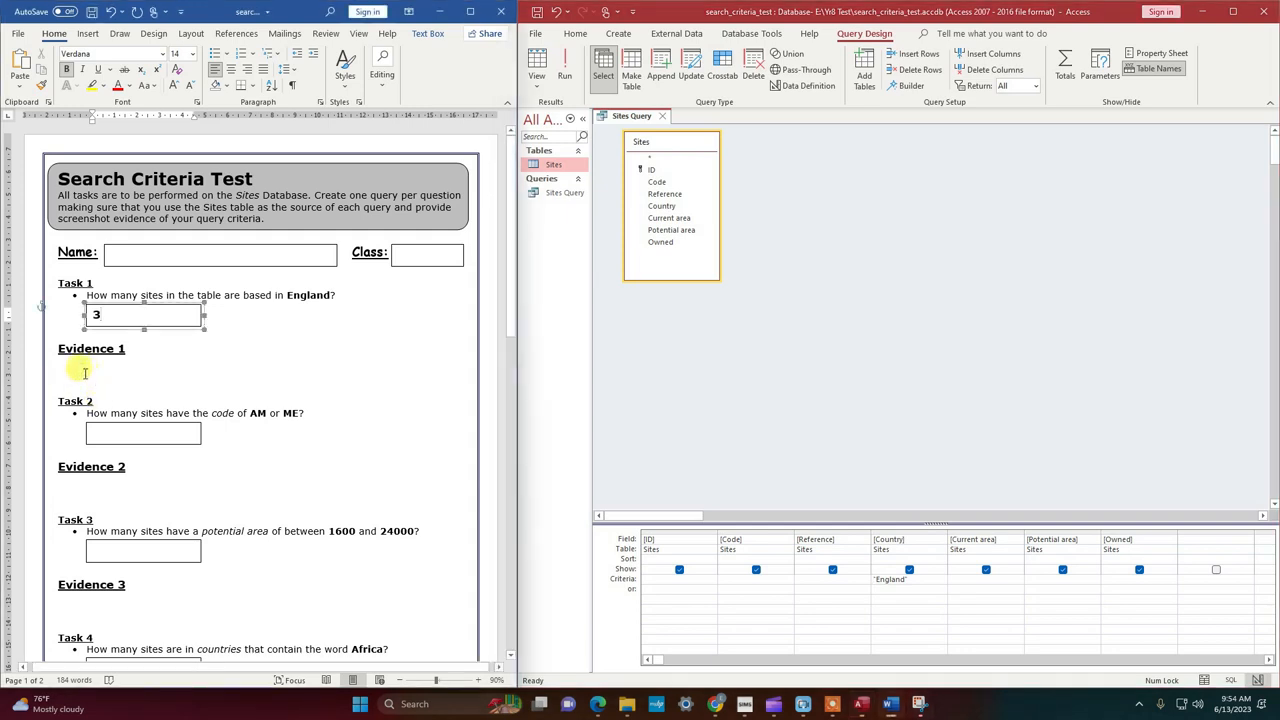
left_click(86, 366)
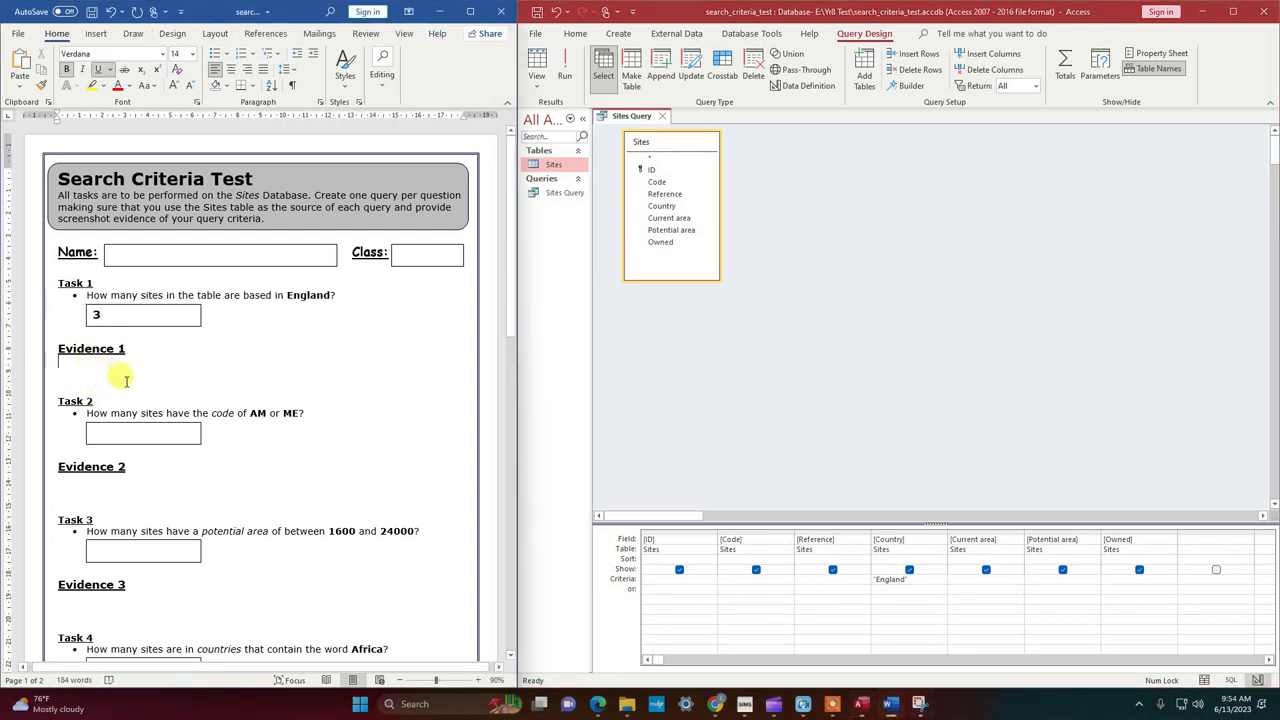
key("ctrl+v")
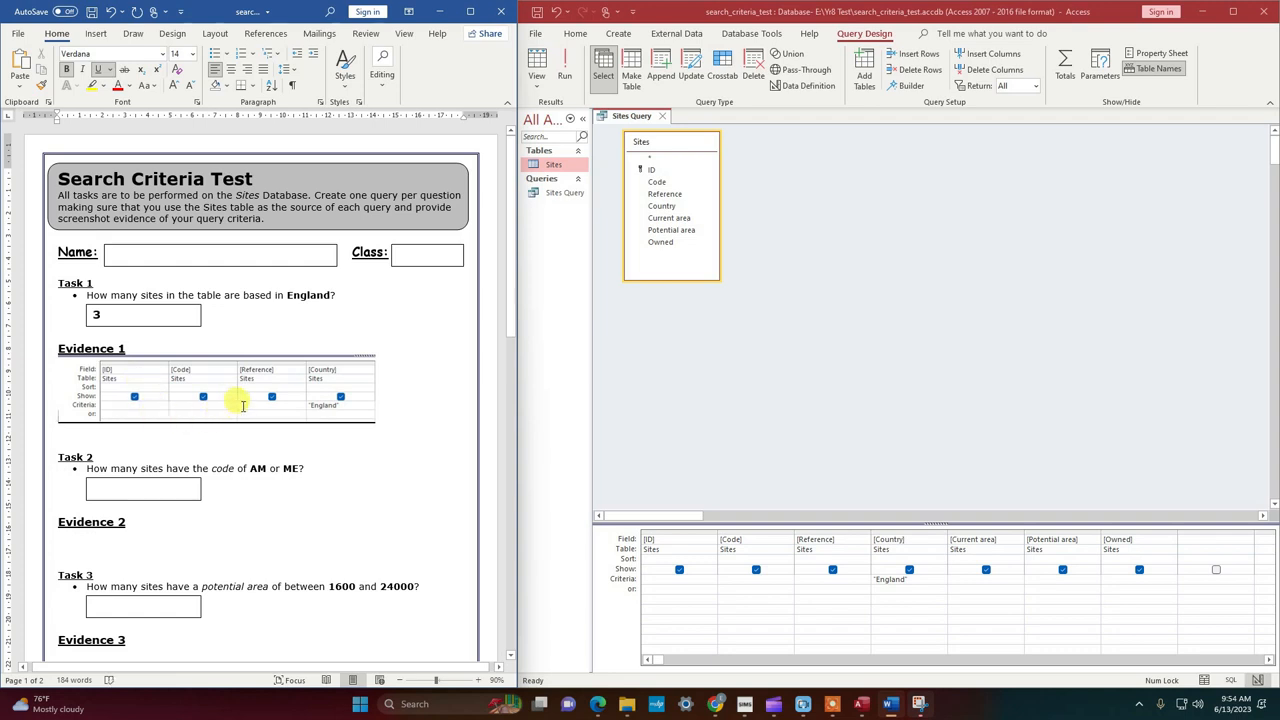
left_click(89, 12)
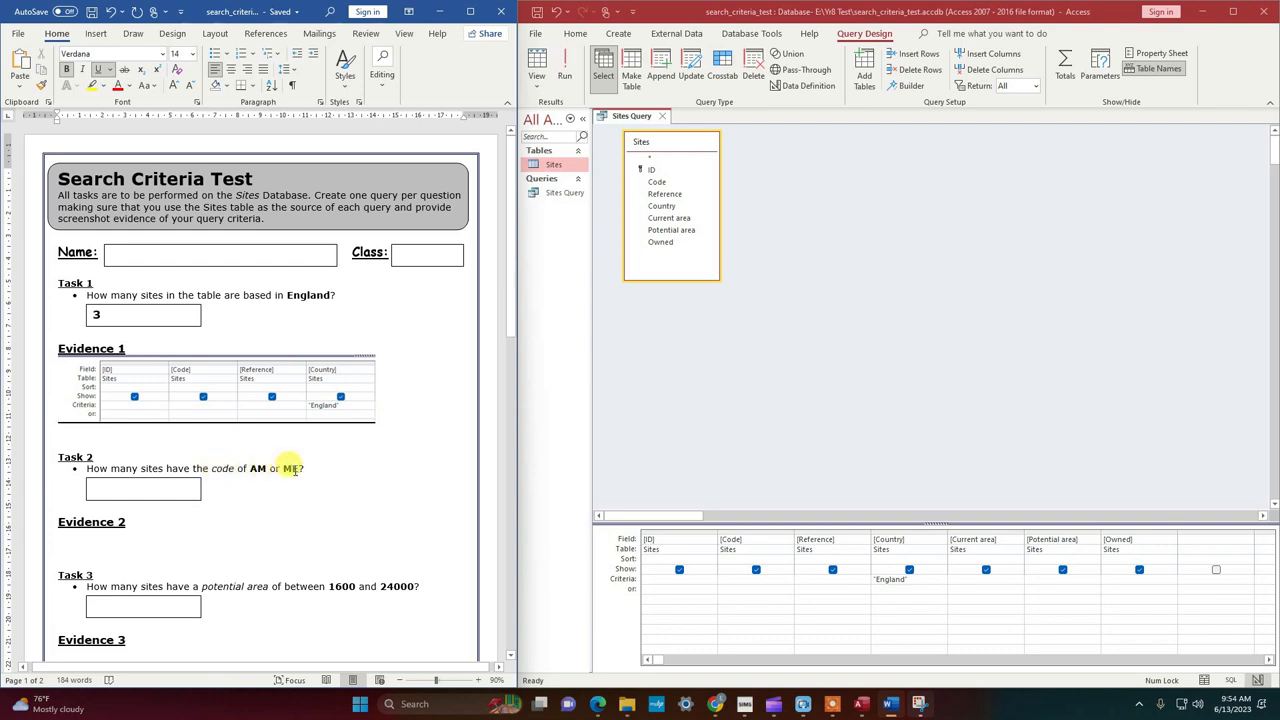
Step: Clear the Country criterion, set the Code criterion to AM or ME, and run Sites Query
left_click(917, 578)
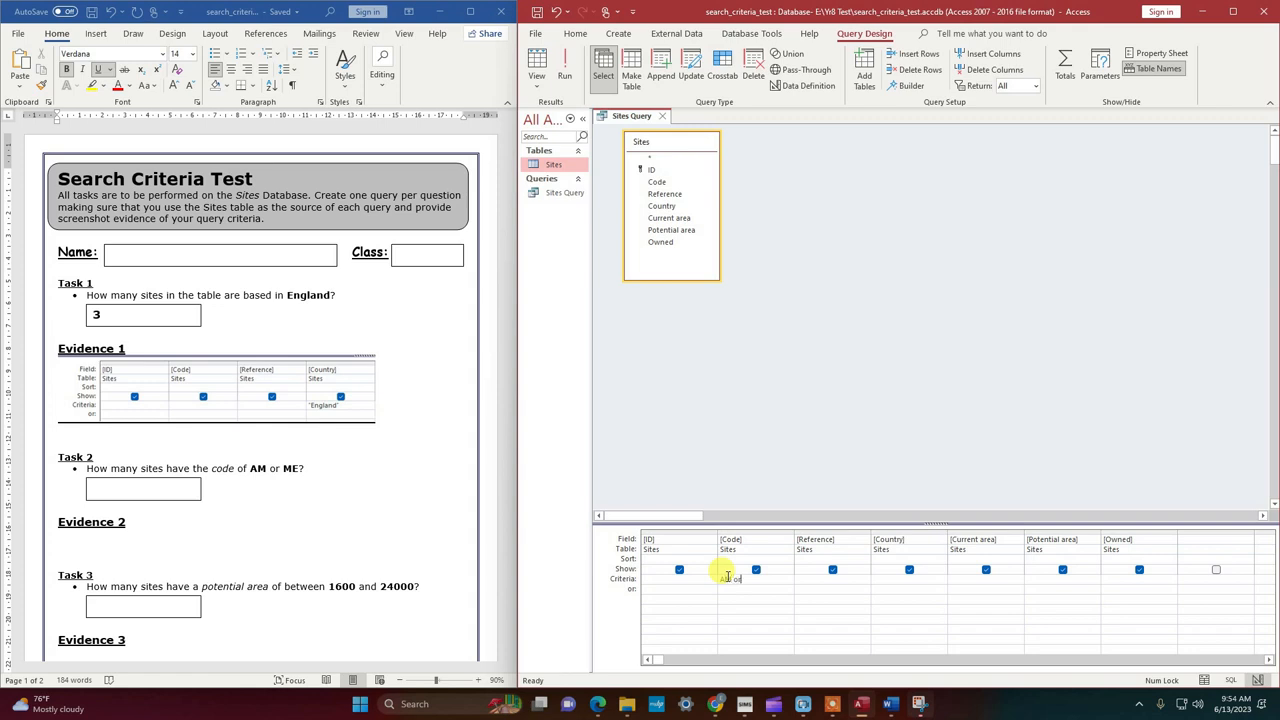
type("MEE")
double_click(739, 578)
left_click(556, 77)
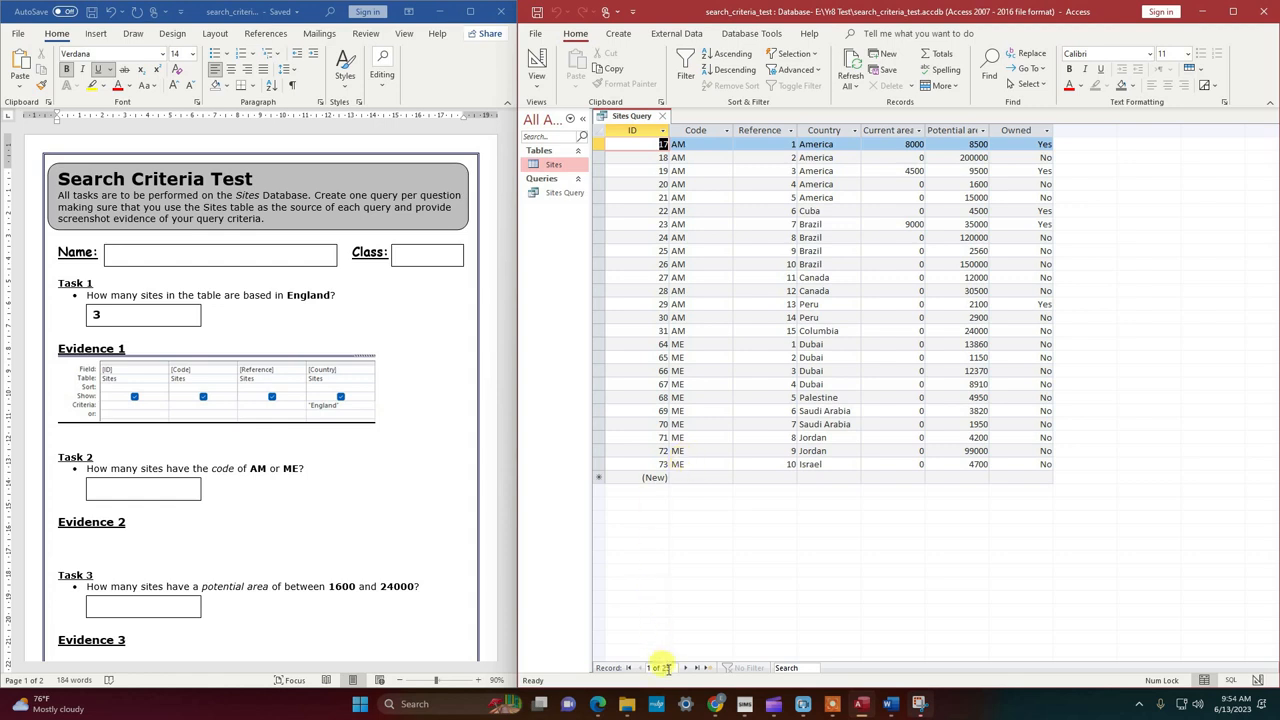
Step: Enter 25 as the answer to Task 2 in the Word document
left_click(160, 488)
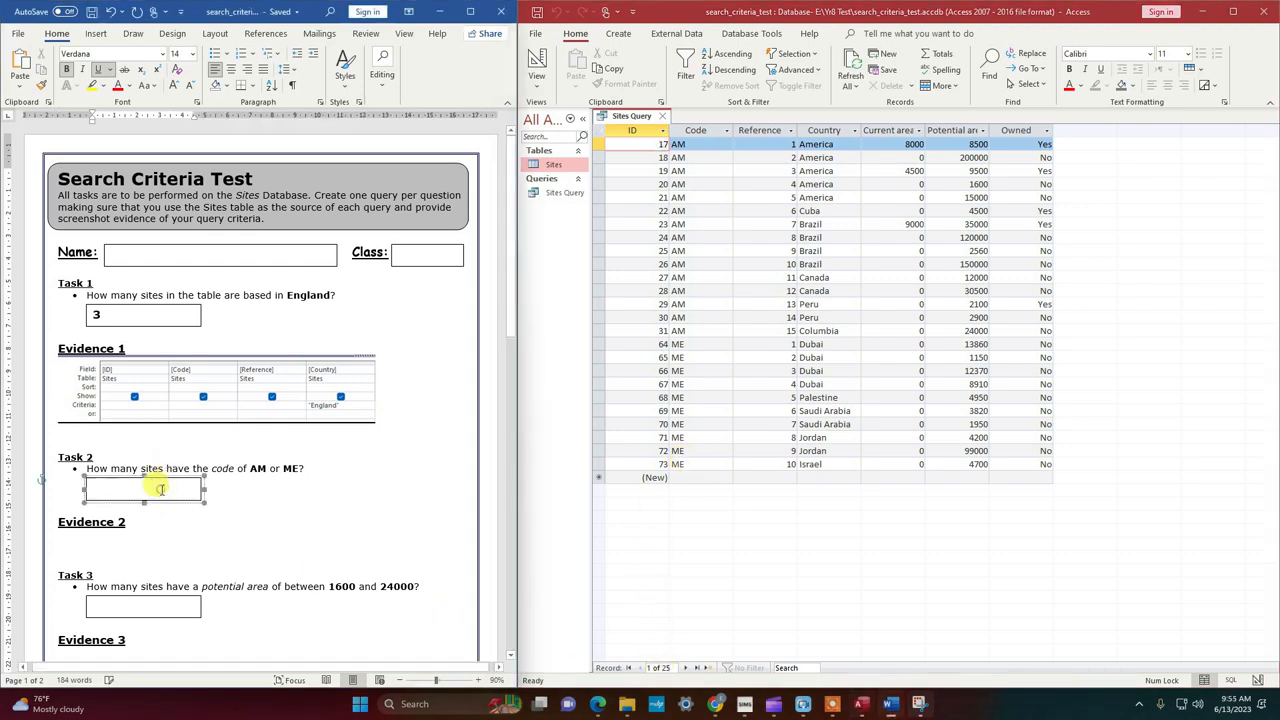
type("25")
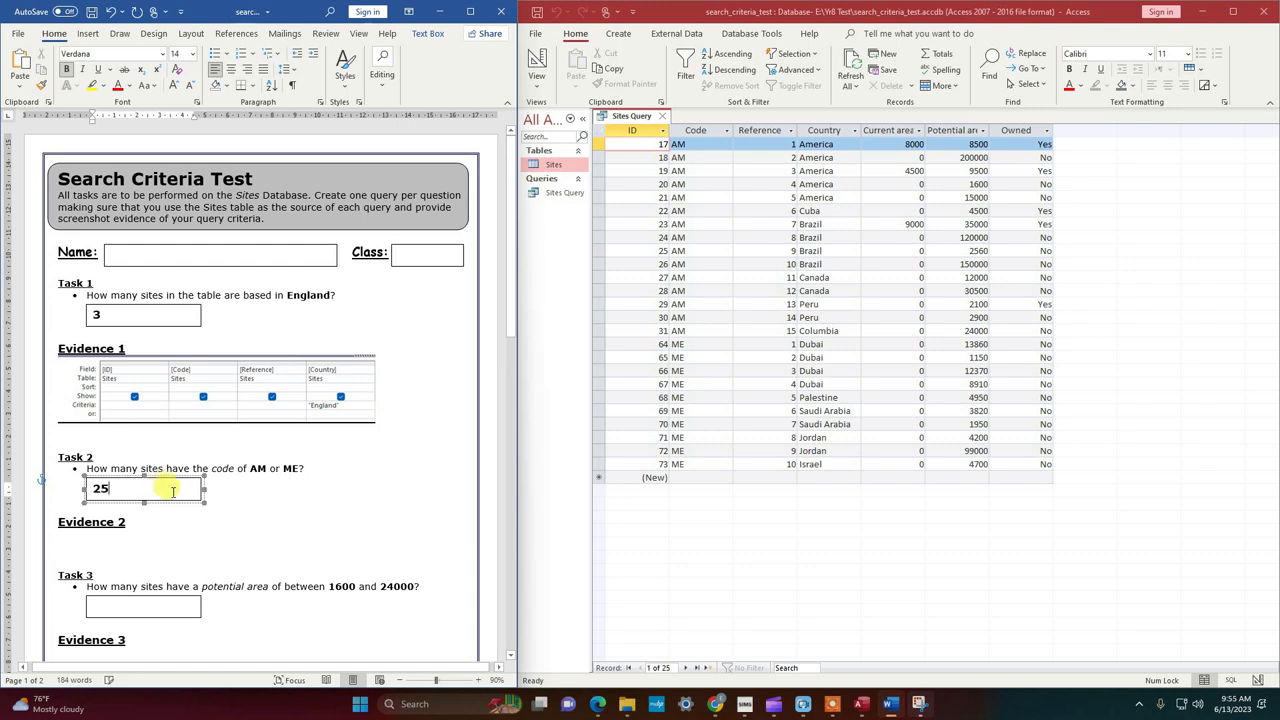
Step: Snip the ID and Code columns of the query design grid with the AM or ME criterion and paste them under Evidence 2
left_click(548, 62)
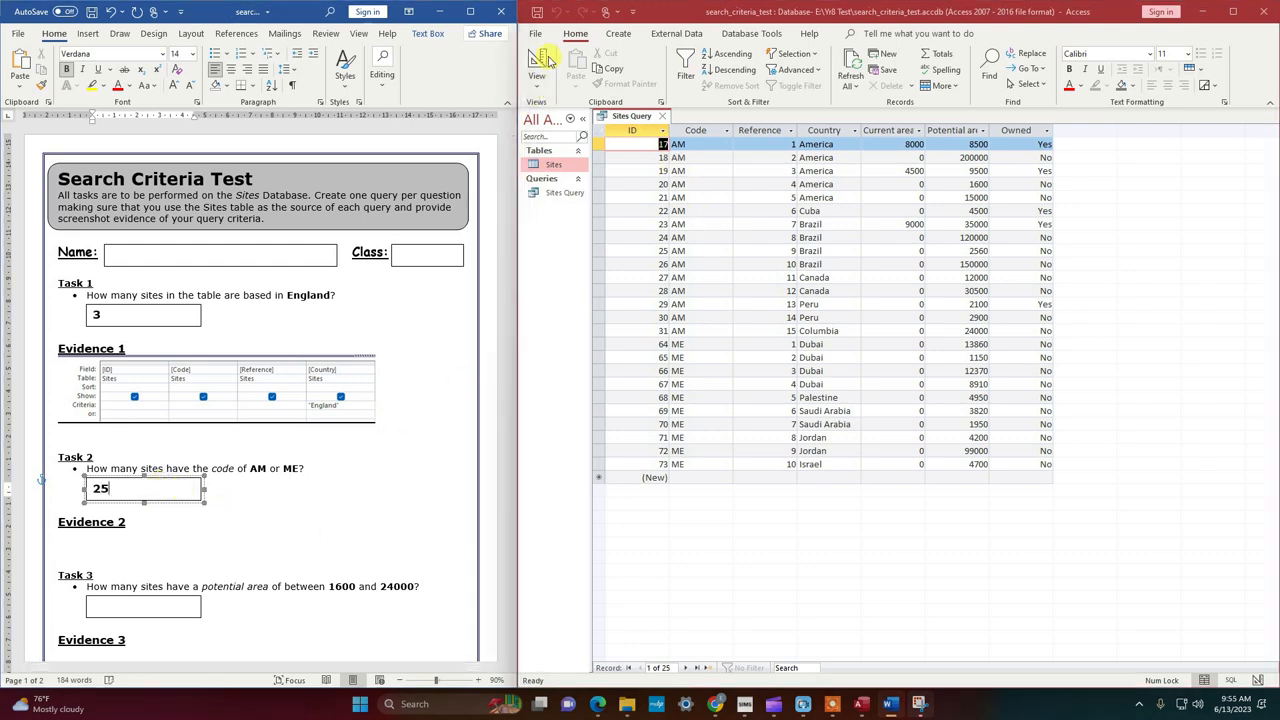
left_click(548, 62)
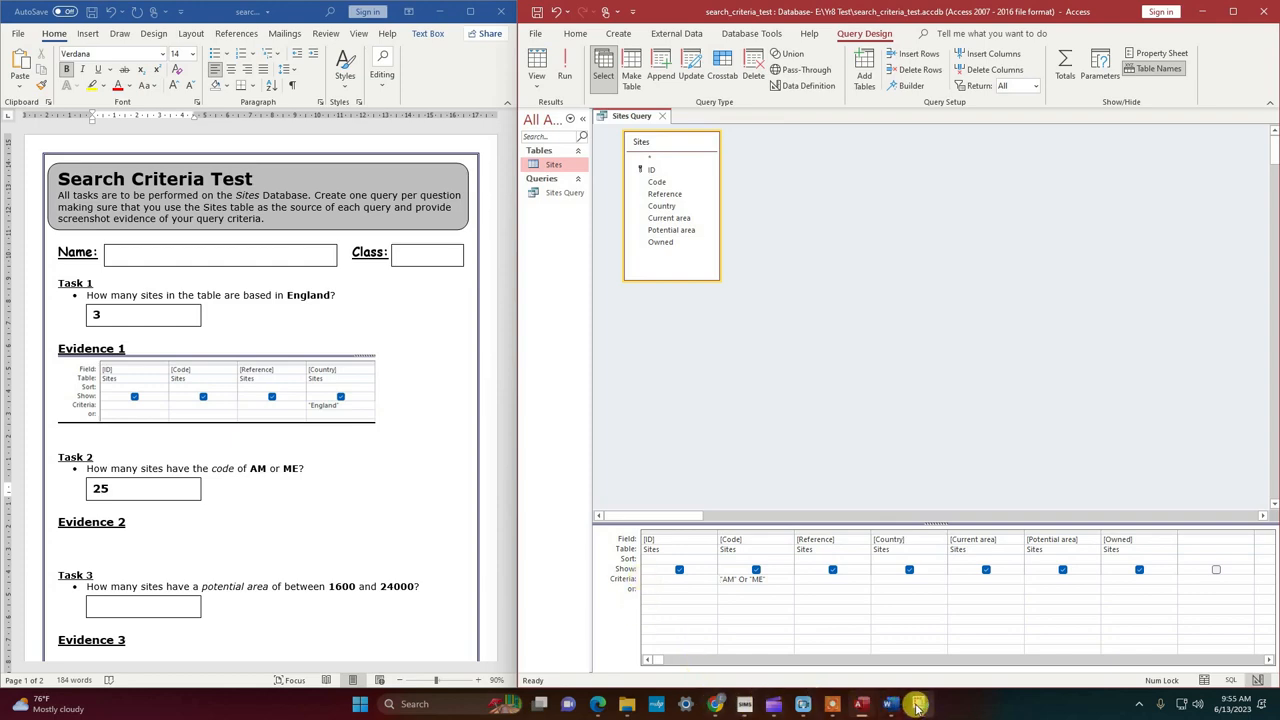
left_click(917, 705)
left_click(296, 205)
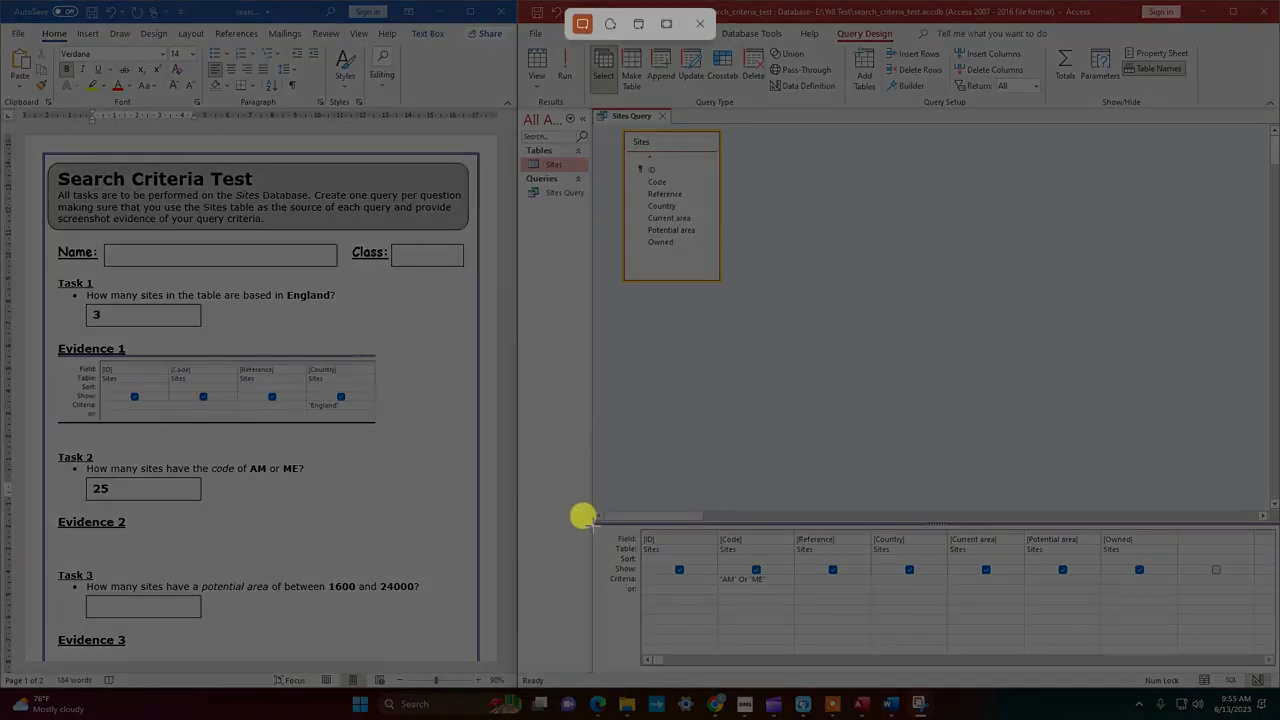
left_click_drag(595, 527, 780, 592)
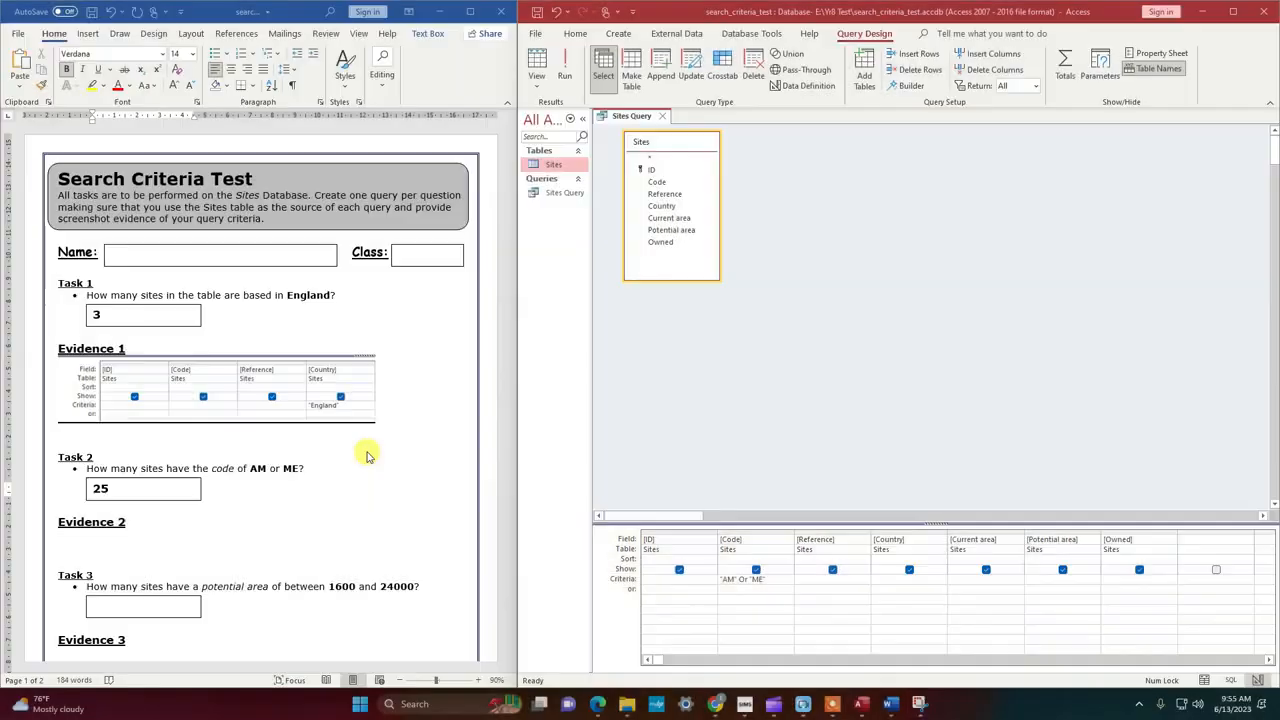
left_click(77, 541)
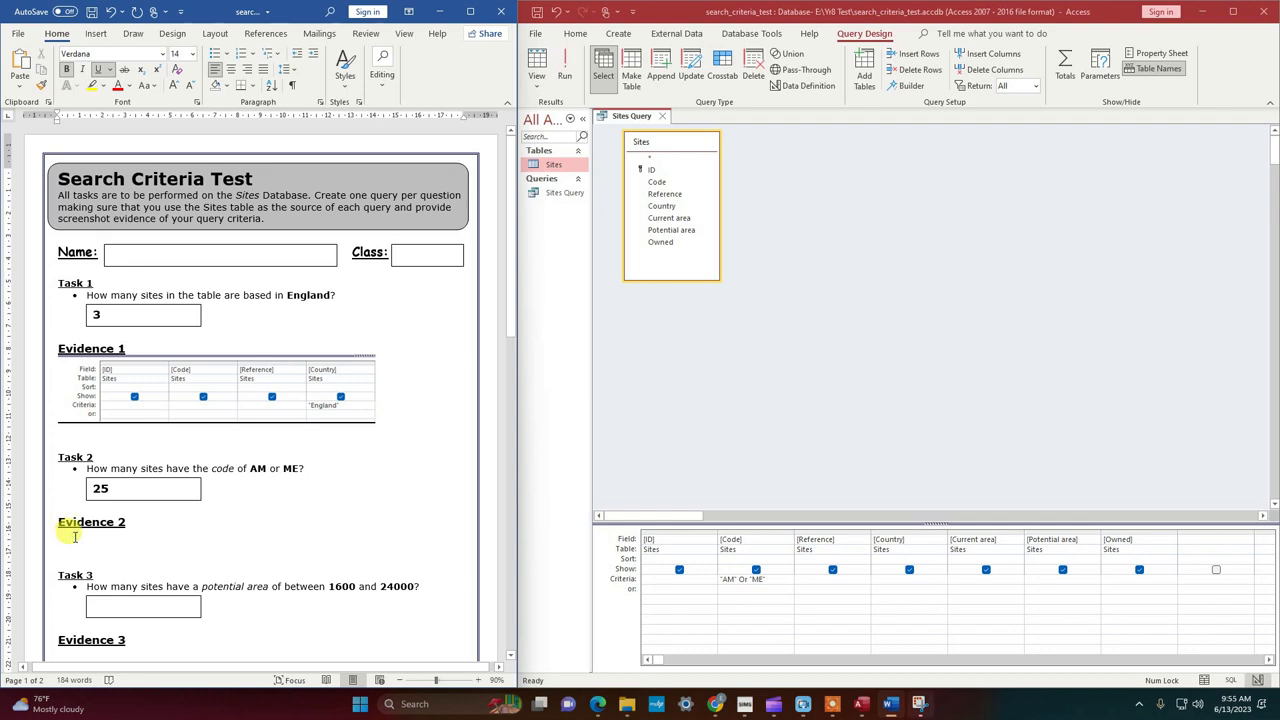
key("ctrl+v")
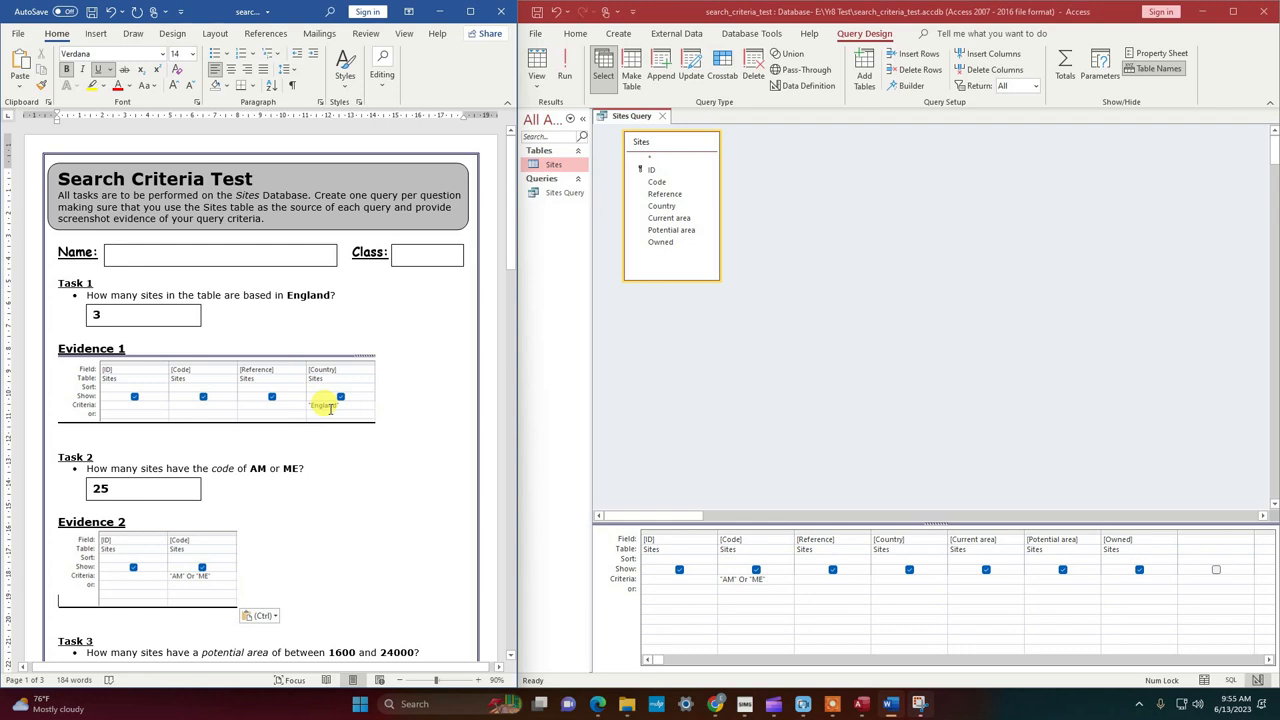
Step: Clear the Code criterion in Sites Query and save the Word document
left_click(766, 576)
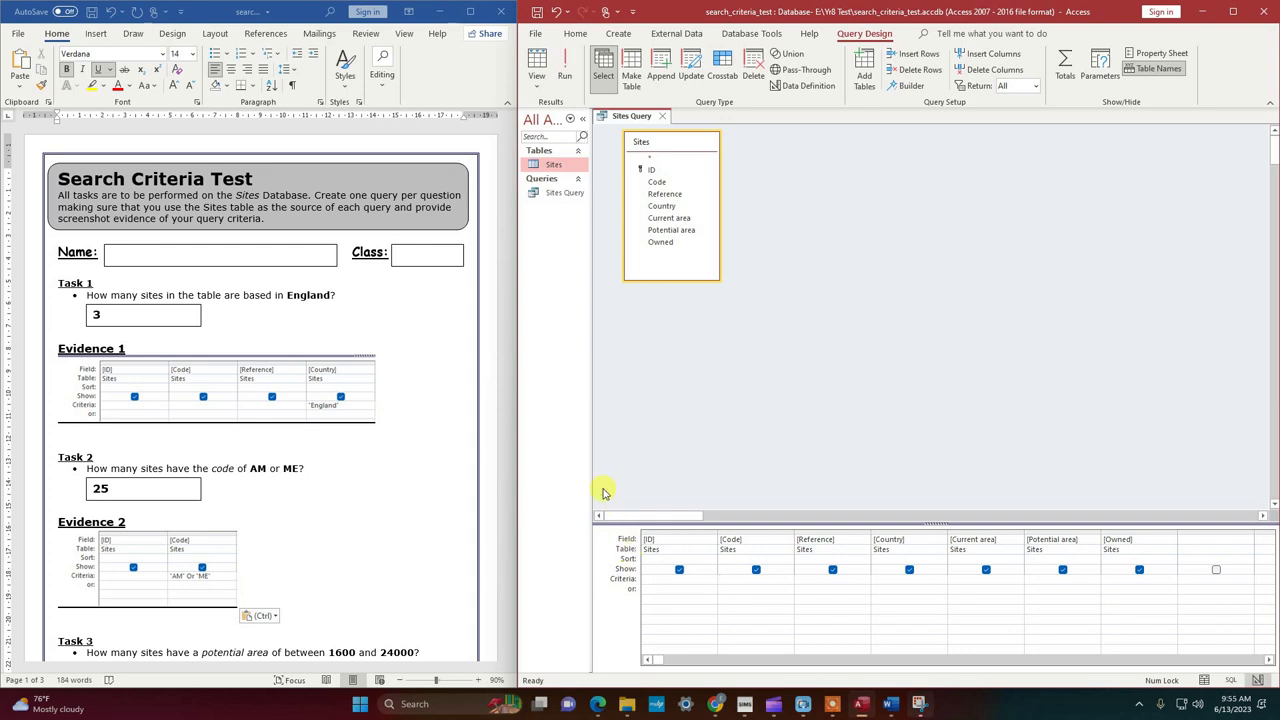
left_click(93, 12)
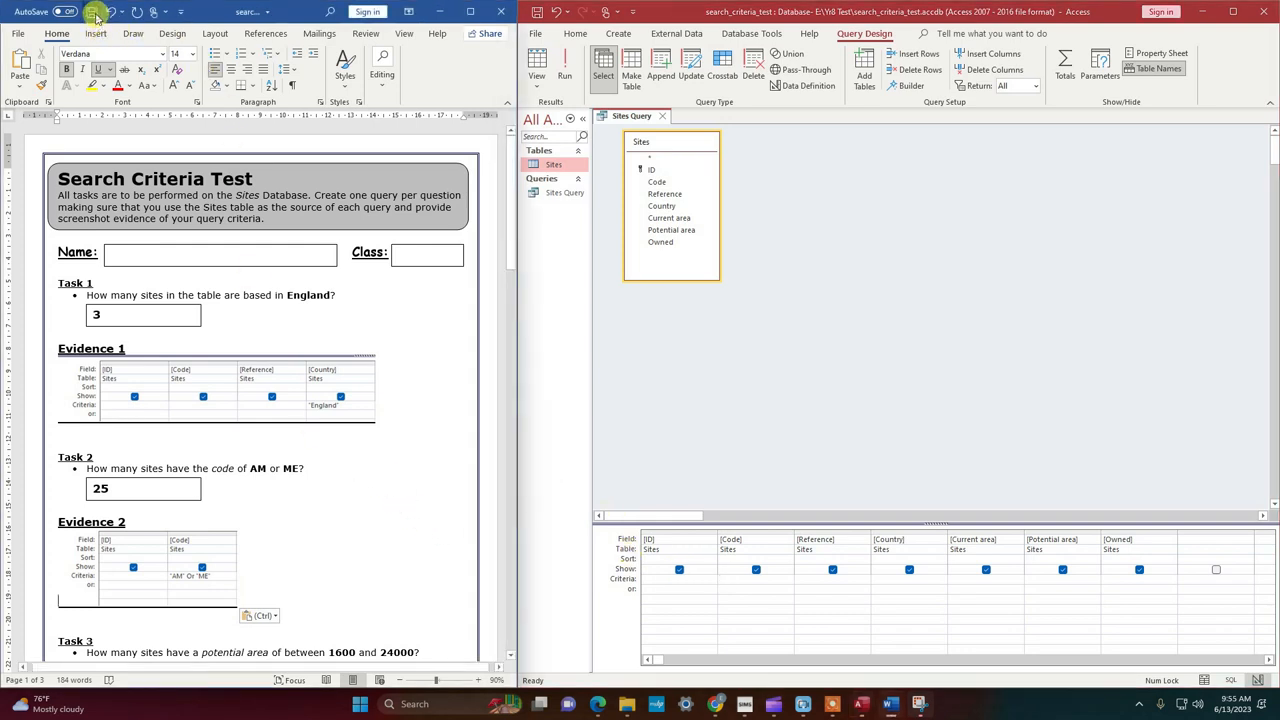
Step: Set the Potential area criterion in Sites Query to between 1600 and 24000 for Task 3
left_click_drag(507, 240, 497, 357)
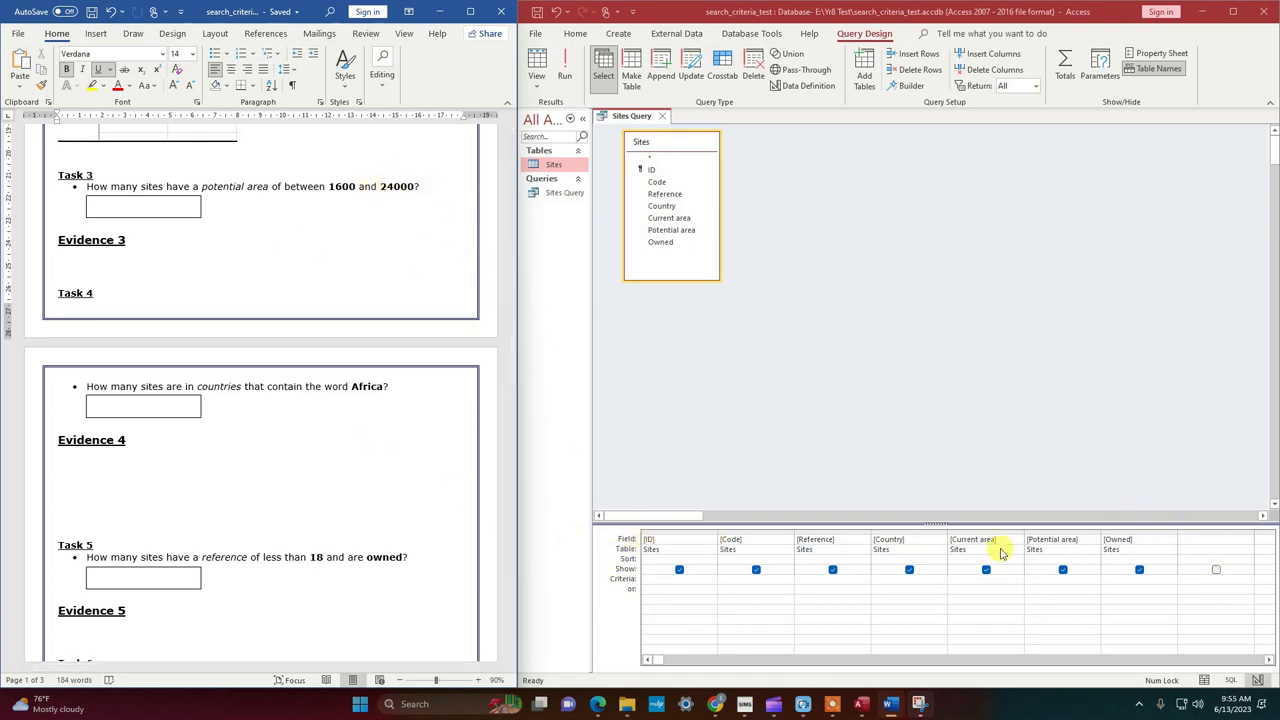
left_click(1040, 578)
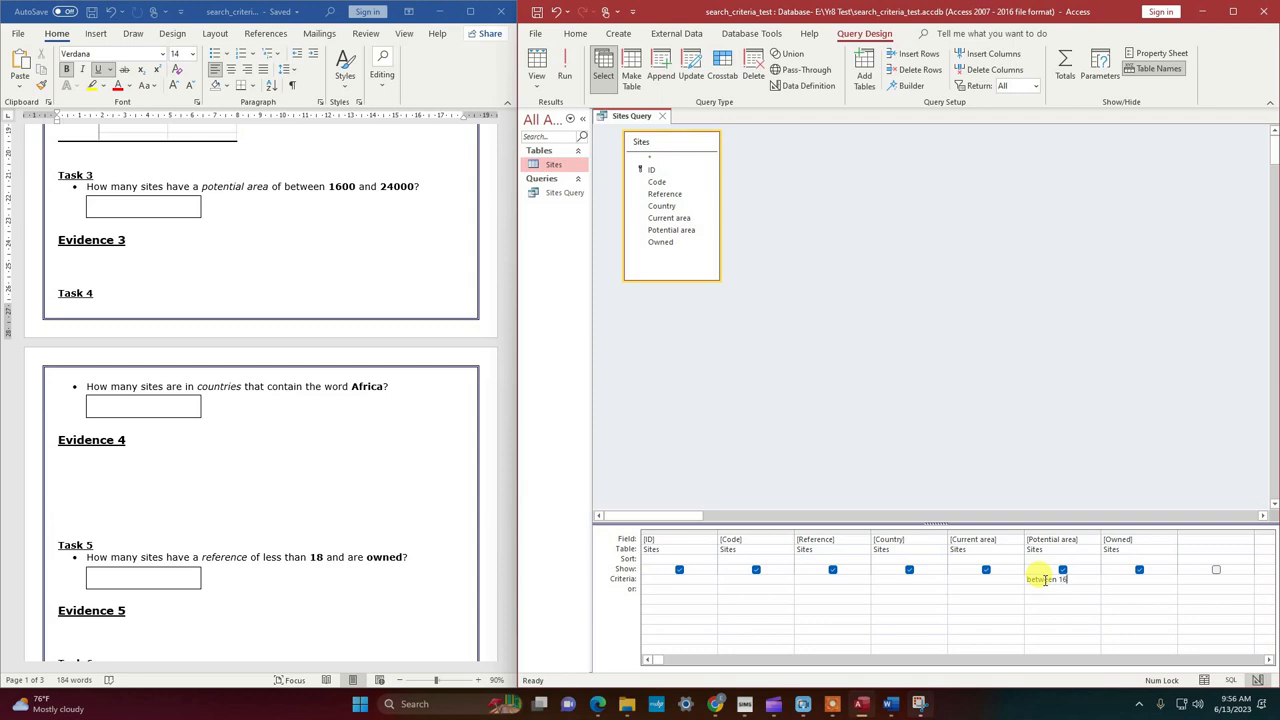
type("and 24000")
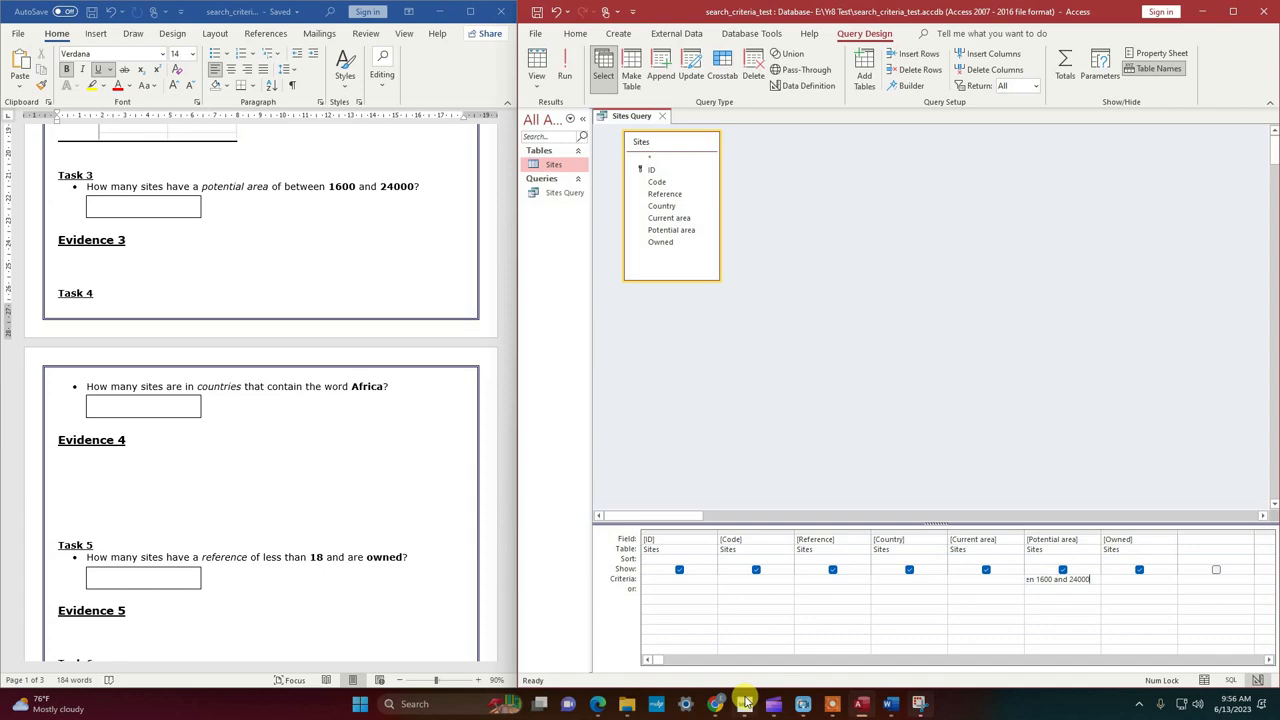
Step: Snip the query design grid from the ID column through Potential area, and run Sites Query
left_click(919, 703)
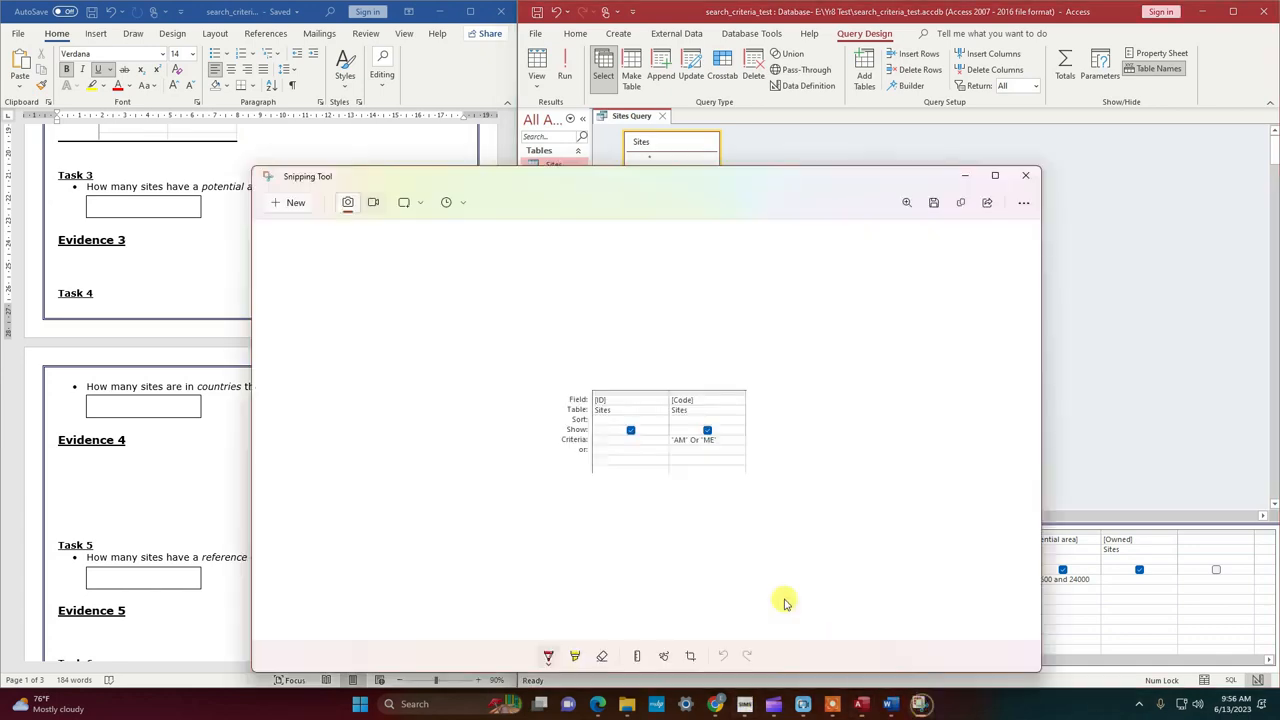
left_click(294, 205)
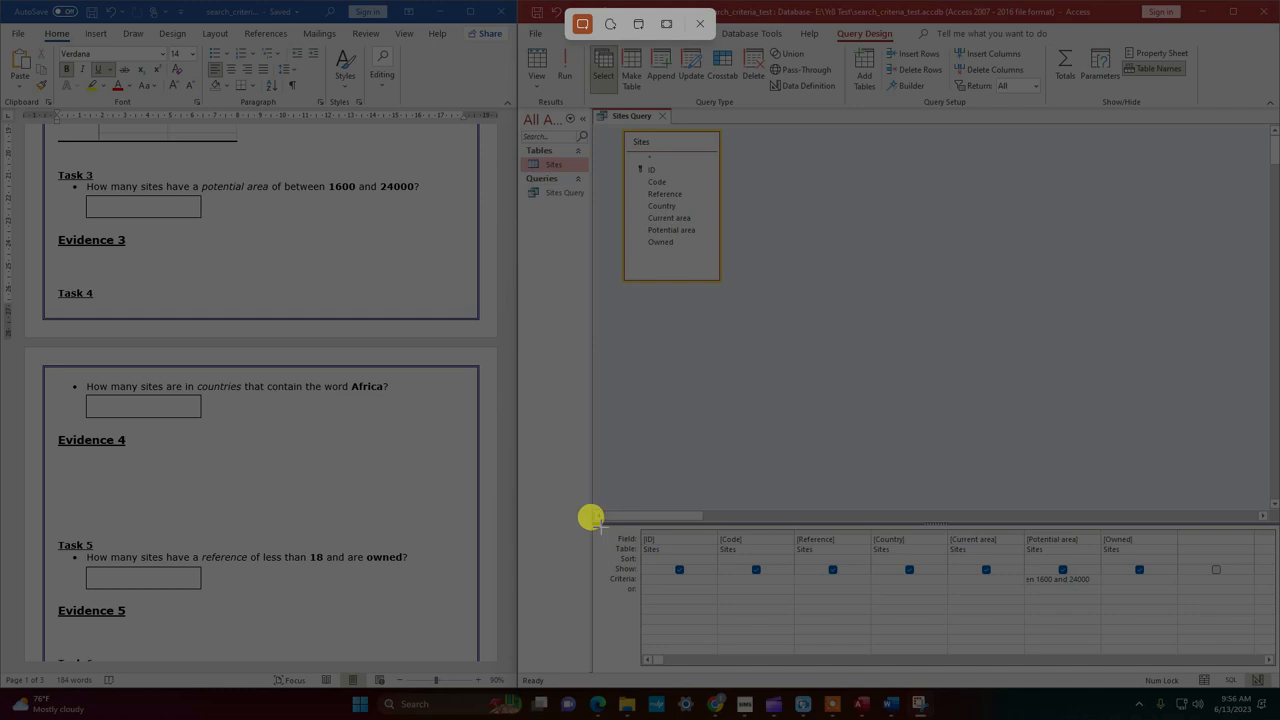
left_click_drag(599, 526, 1103, 598)
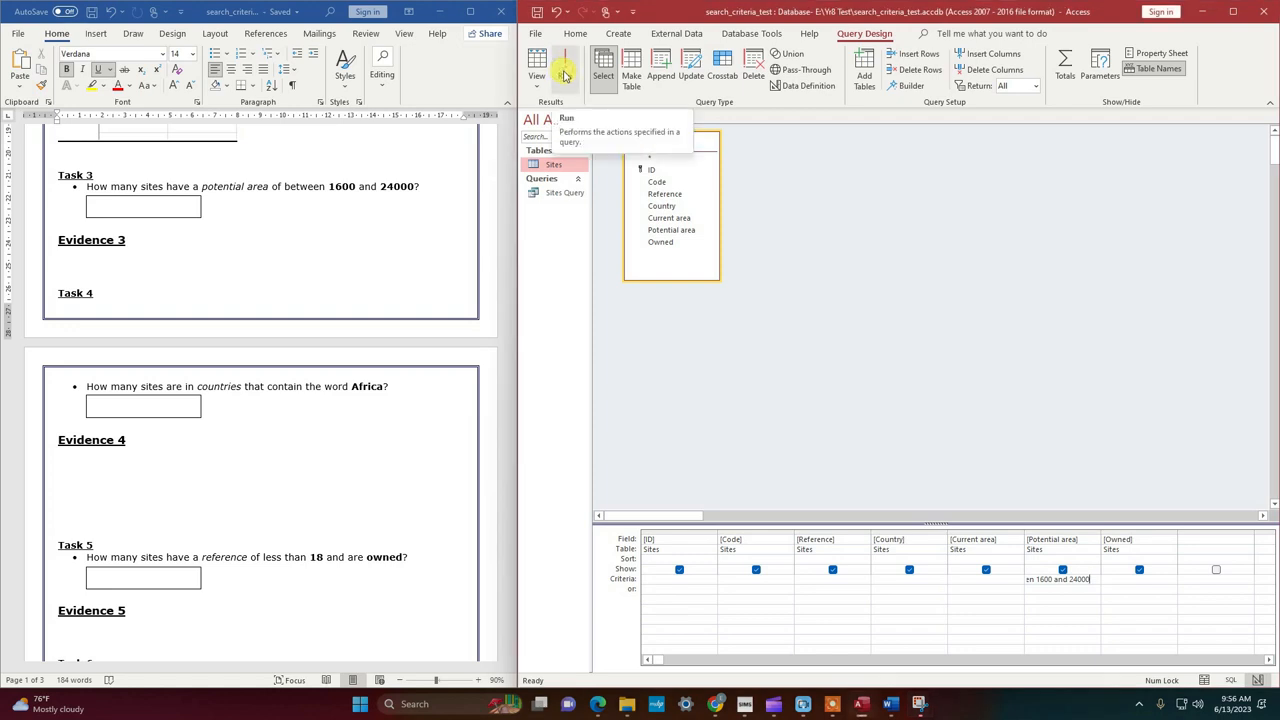
left_click(565, 70)
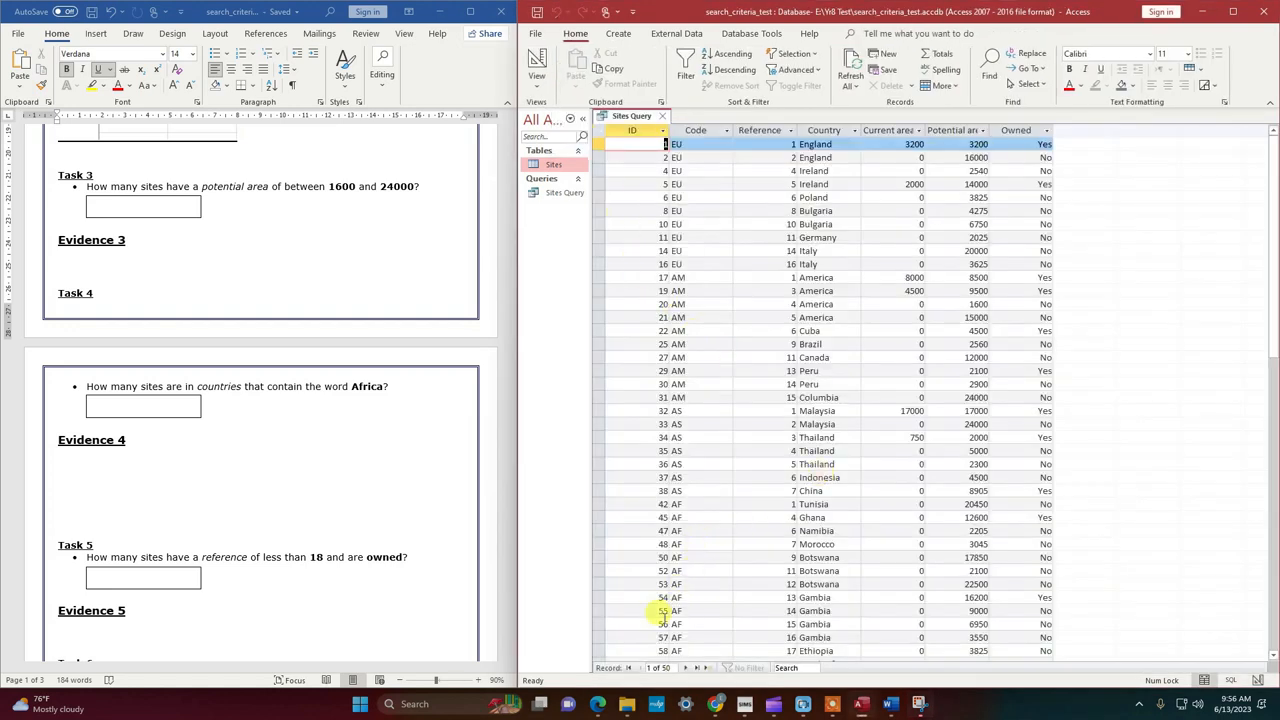
Step: Enter 50 as the Task 3 answer and paste the query design snip under Evidence 3
left_click(125, 205)
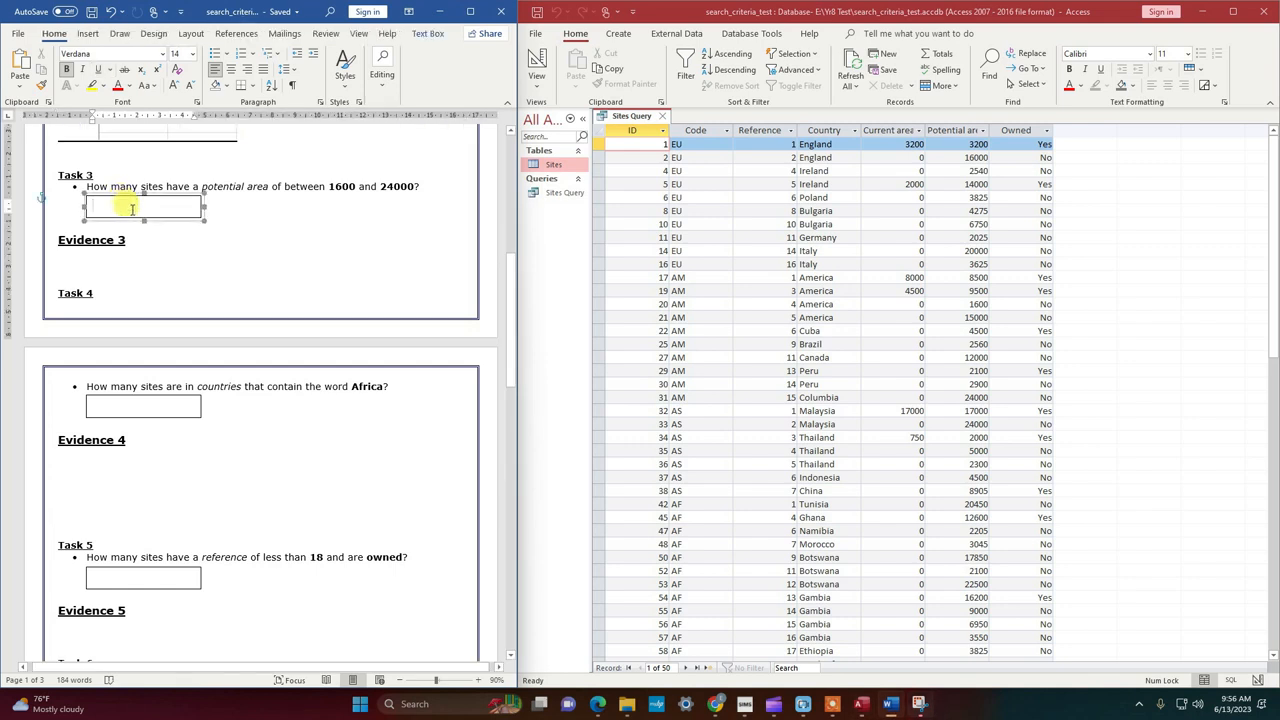
type("50")
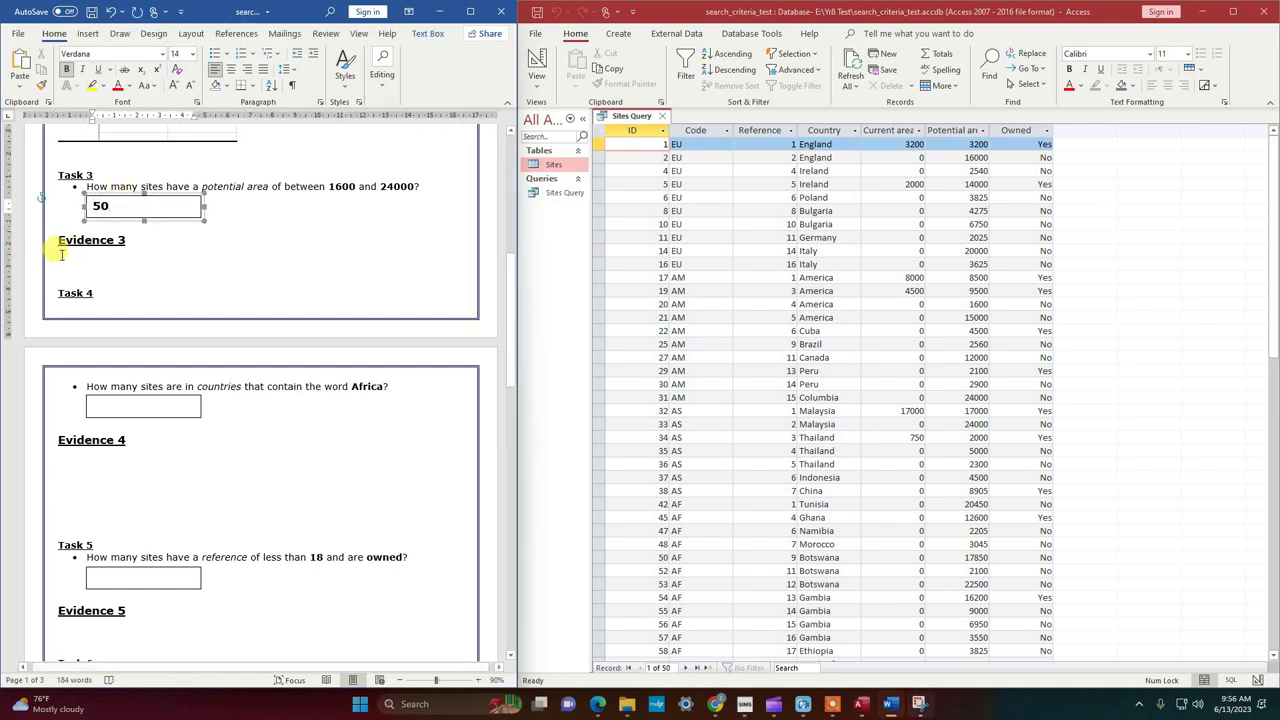
left_click(62, 254)
key("ctrl+v")
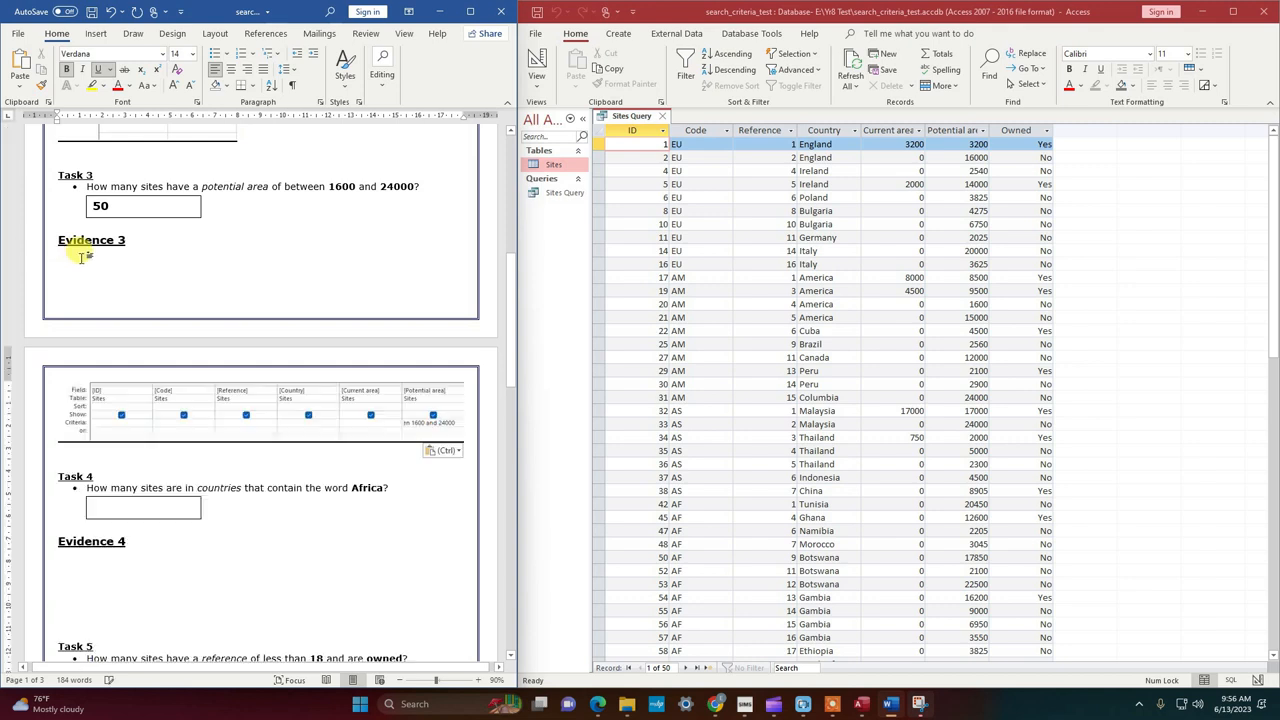
Step: Insert blank lines before the Evidence 3 heading to push it onto the page with its screenshot
left_click(60, 240)
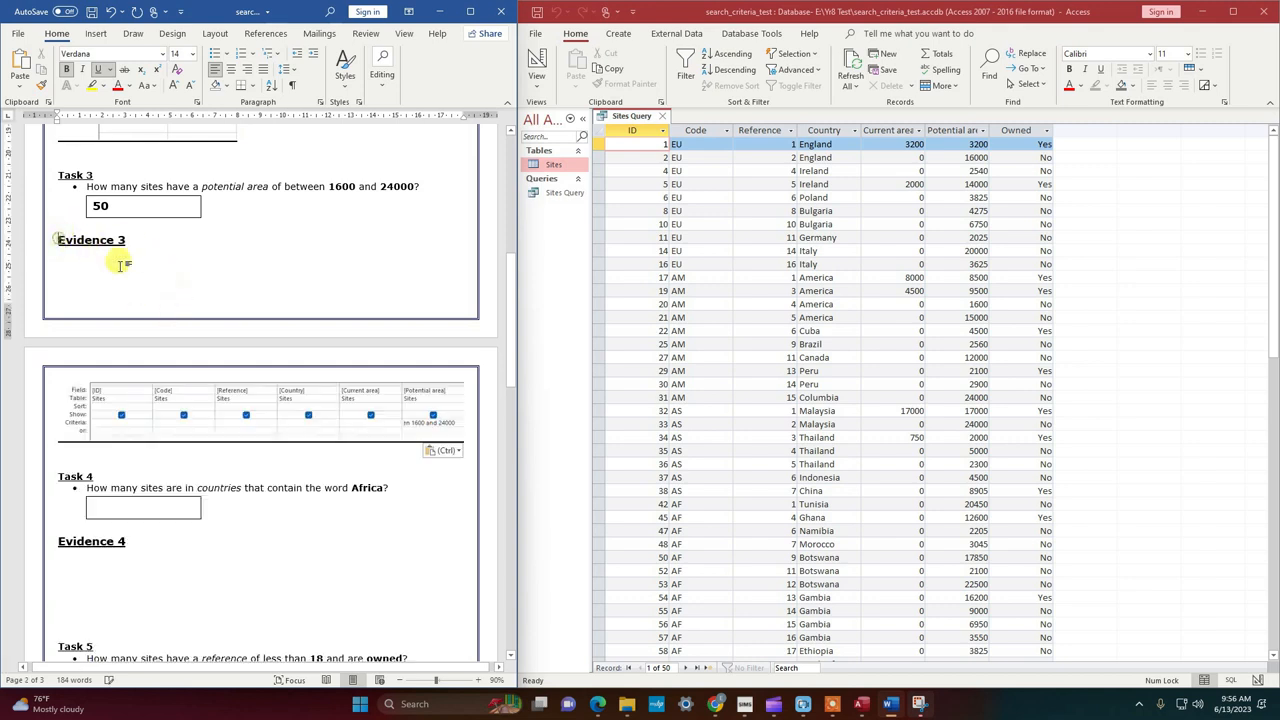
key("Return")
key("Return")
key("Return")
key("Return")
key("Return")
key("Return")
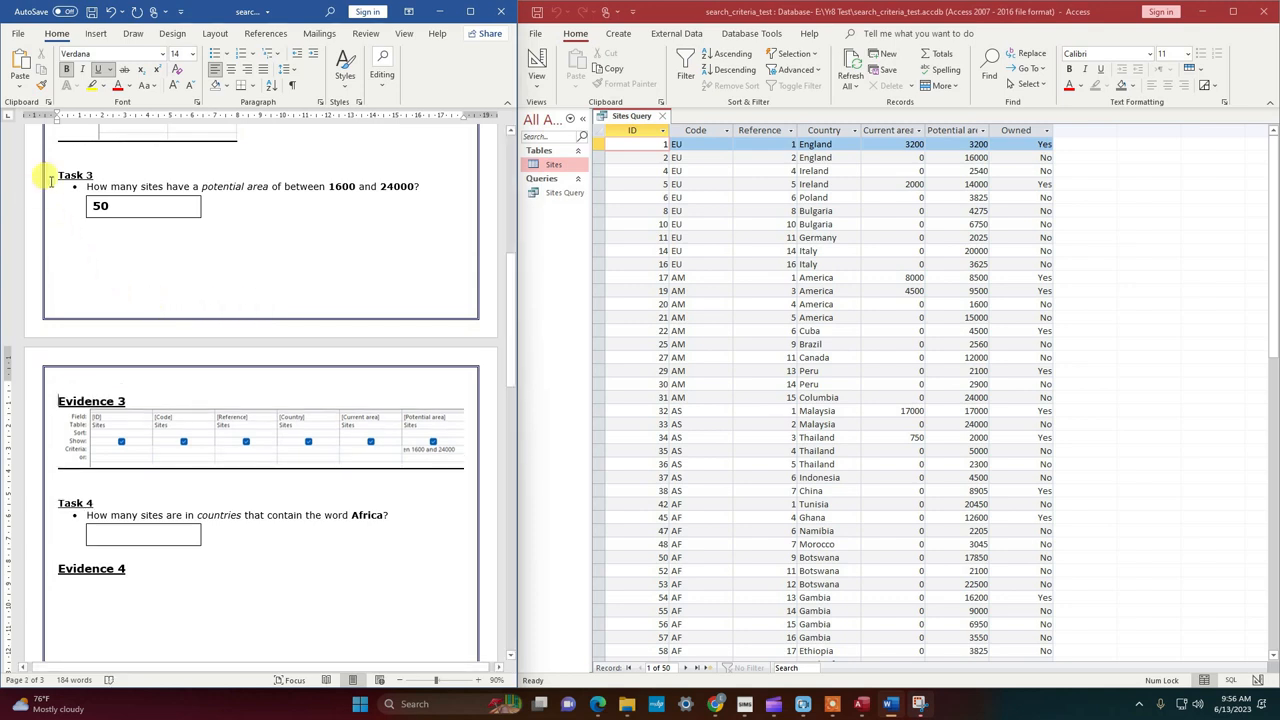
Step: Insert blank lines before the Task 3 heading to move the whole task onto the second page
left_click(60, 174)
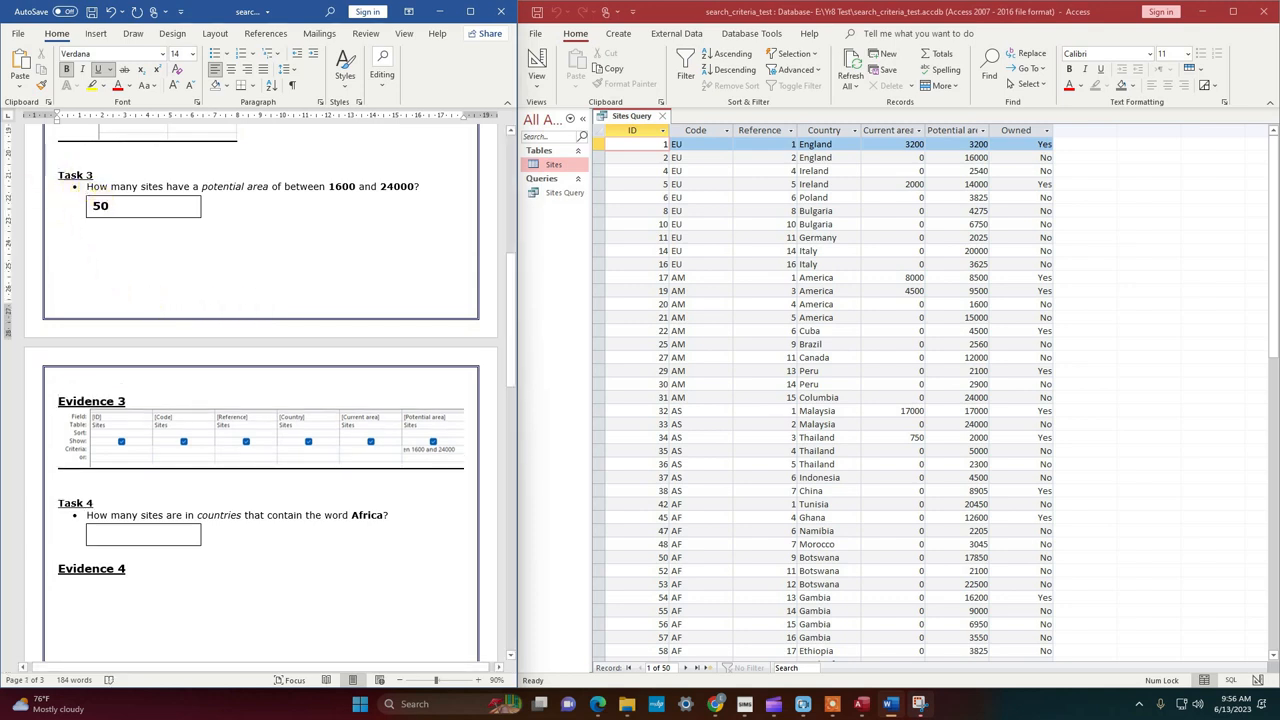
key("Return")
key("Return")
key("Return")
key("Return")
key("Return")
key("Return")
key("Return")
key("Return")
key("Return")
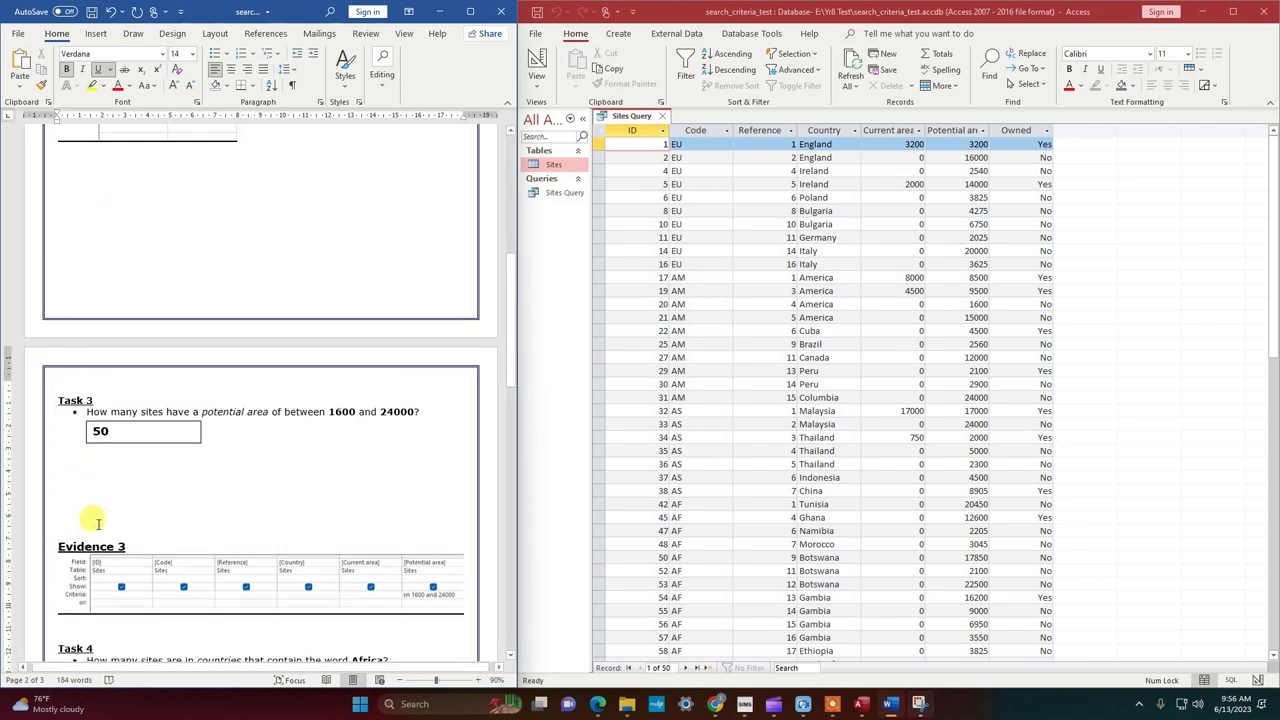
Step: Delete the surplus blank lines between the Task 3 answer box and the Evidence 3 heading
key("BackSpace")
key("BackSpace")
key("BackSpace")
key("BackSpace")
key("BackSpace")
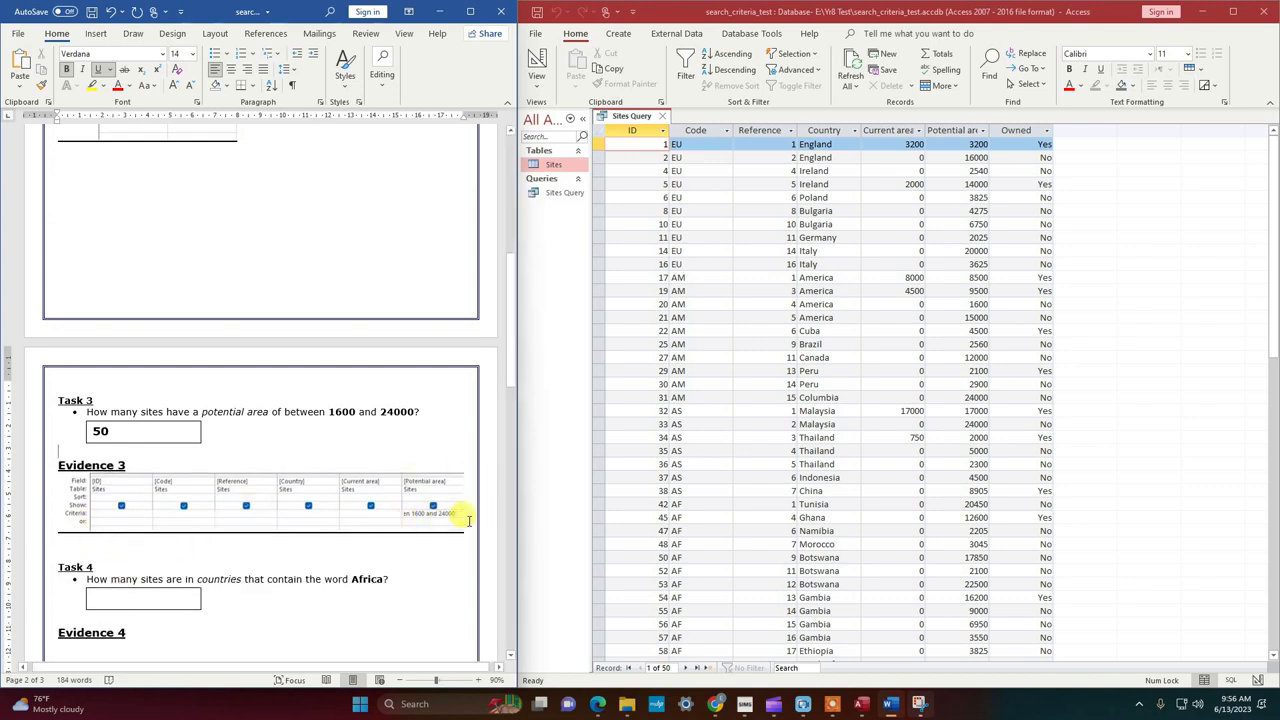
Step: Reopen Sites Query in Design View and adjust the grid columns so the full Potential area criterion shows
left_click(445, 521)
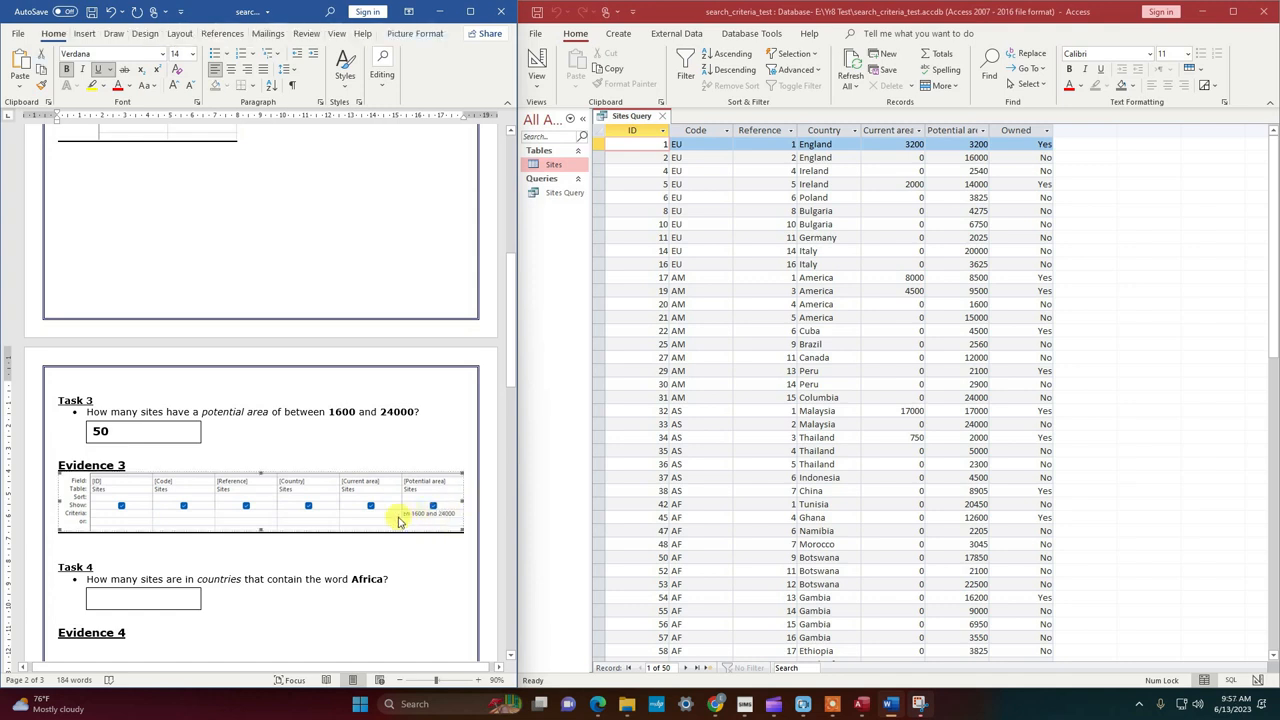
left_click(538, 62)
left_click(537, 85)
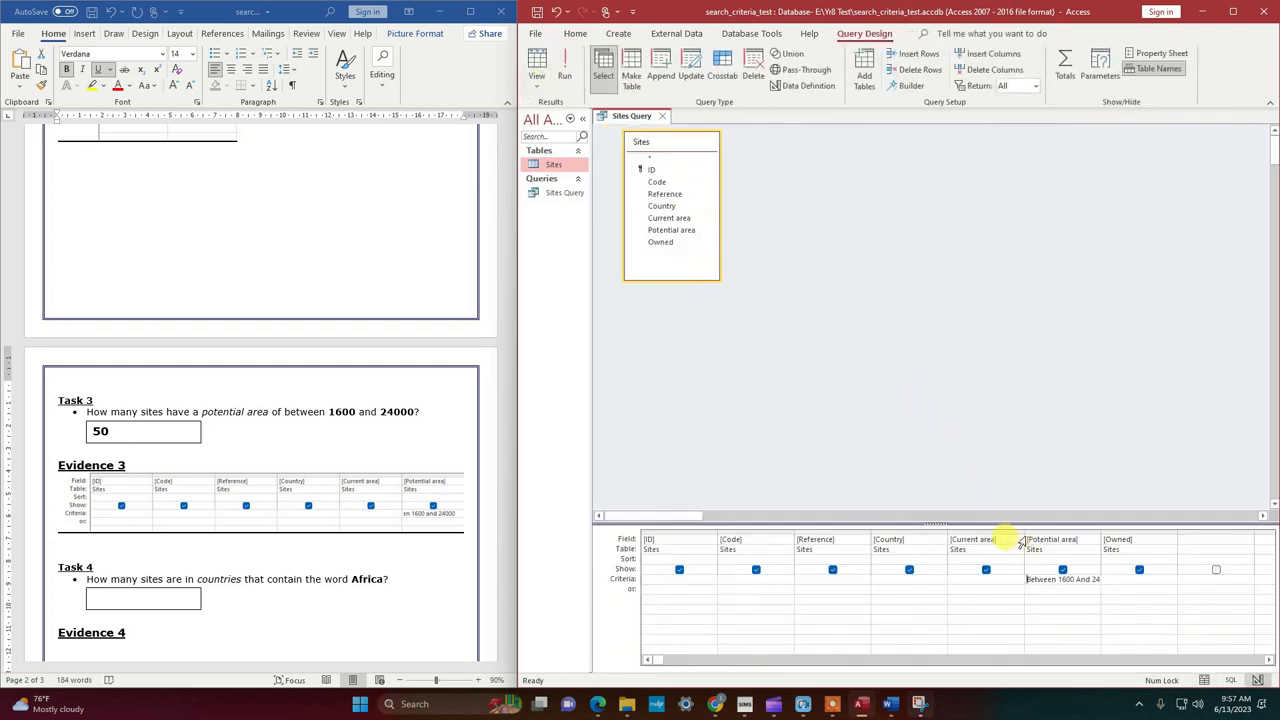
left_click_drag(1022, 533, 698, 531)
left_click_drag(958, 532, 975, 531)
left_click_drag(880, 530, 893, 531)
left_click_drag(986, 531, 988, 531)
left_click(935, 616)
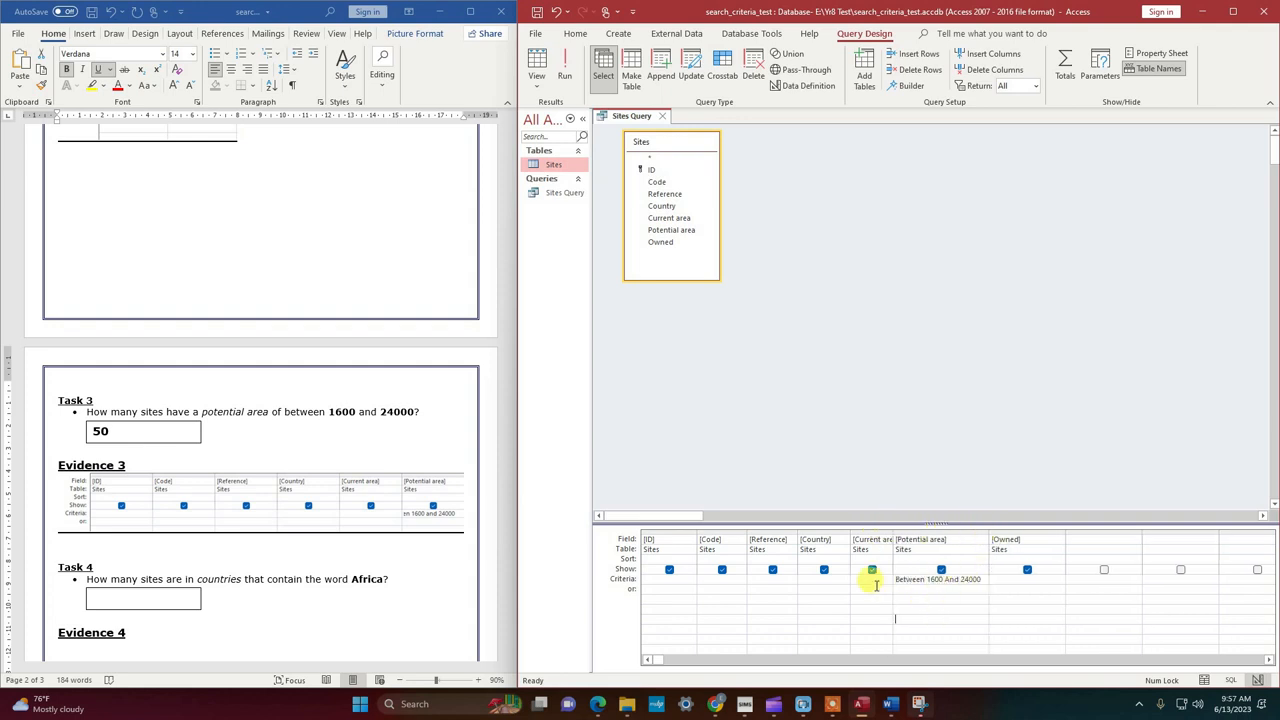
Step: Snip the design grid from ID through Potential area and replace the Evidence 3 screenshot with it
left_click(919, 704)
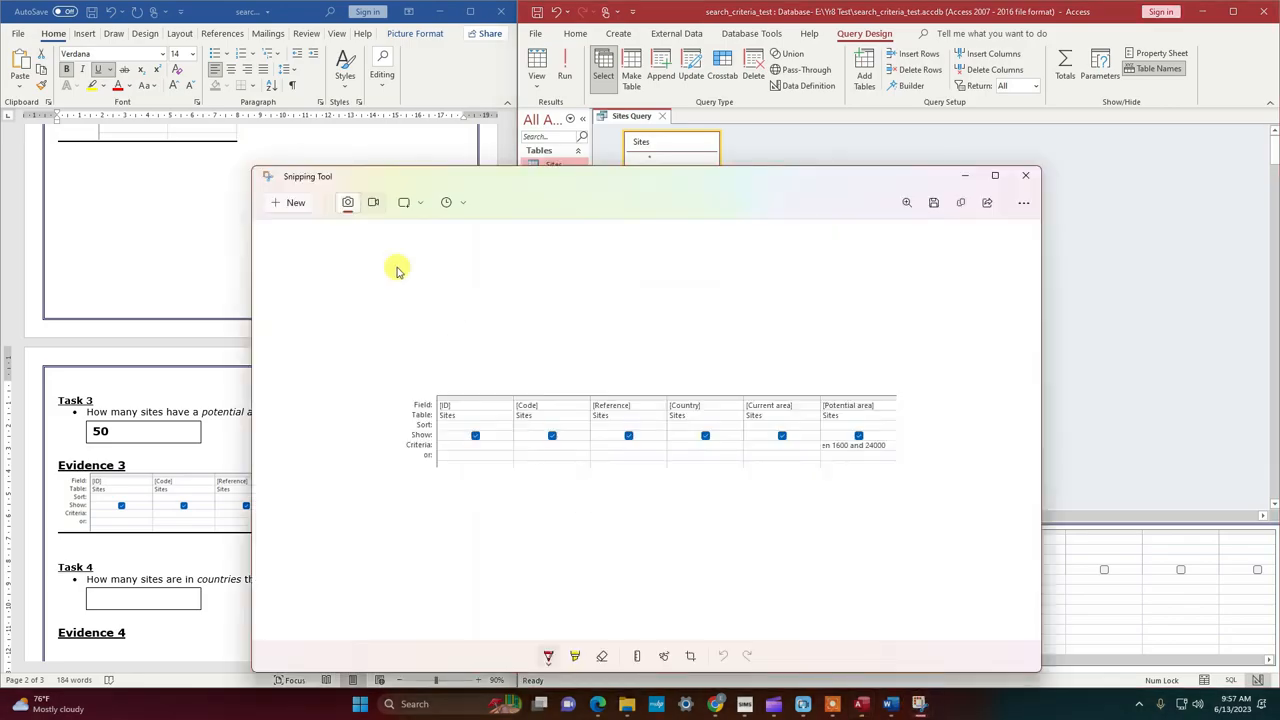
left_click(294, 203)
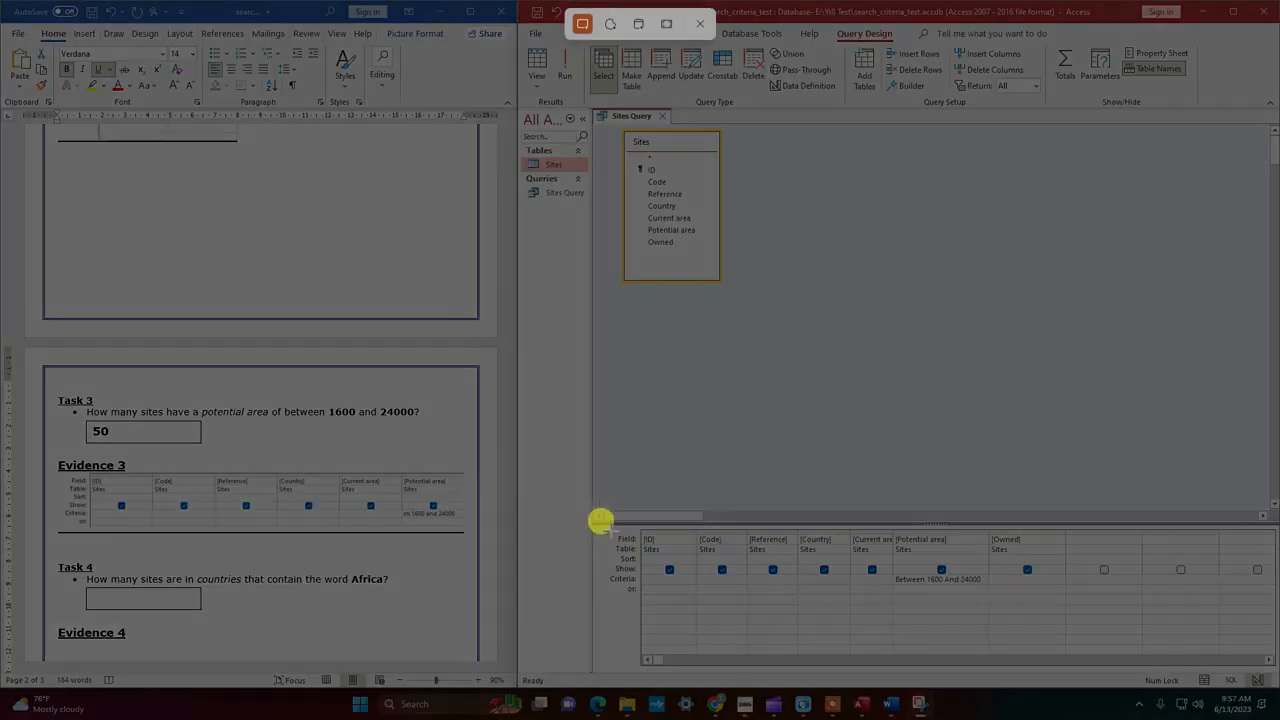
left_click_drag(596, 524, 990, 605)
left_click(150, 495)
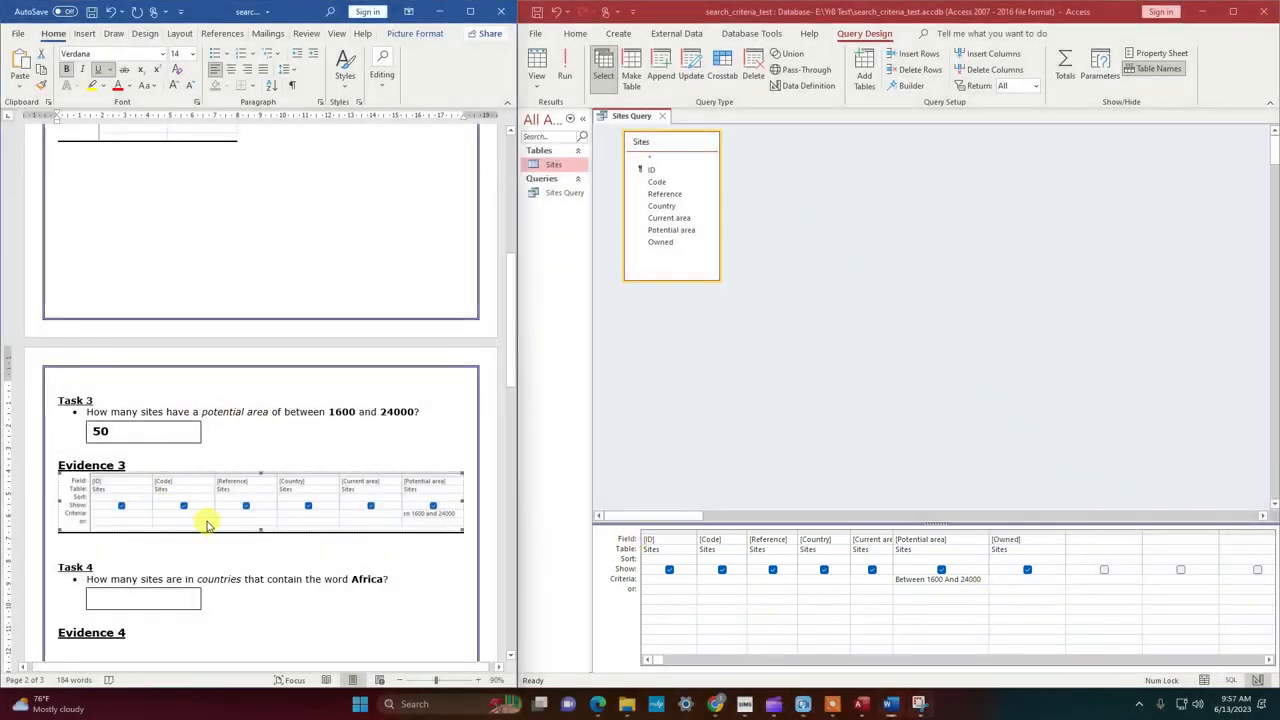
key("Delete")
key("ctrl+v")
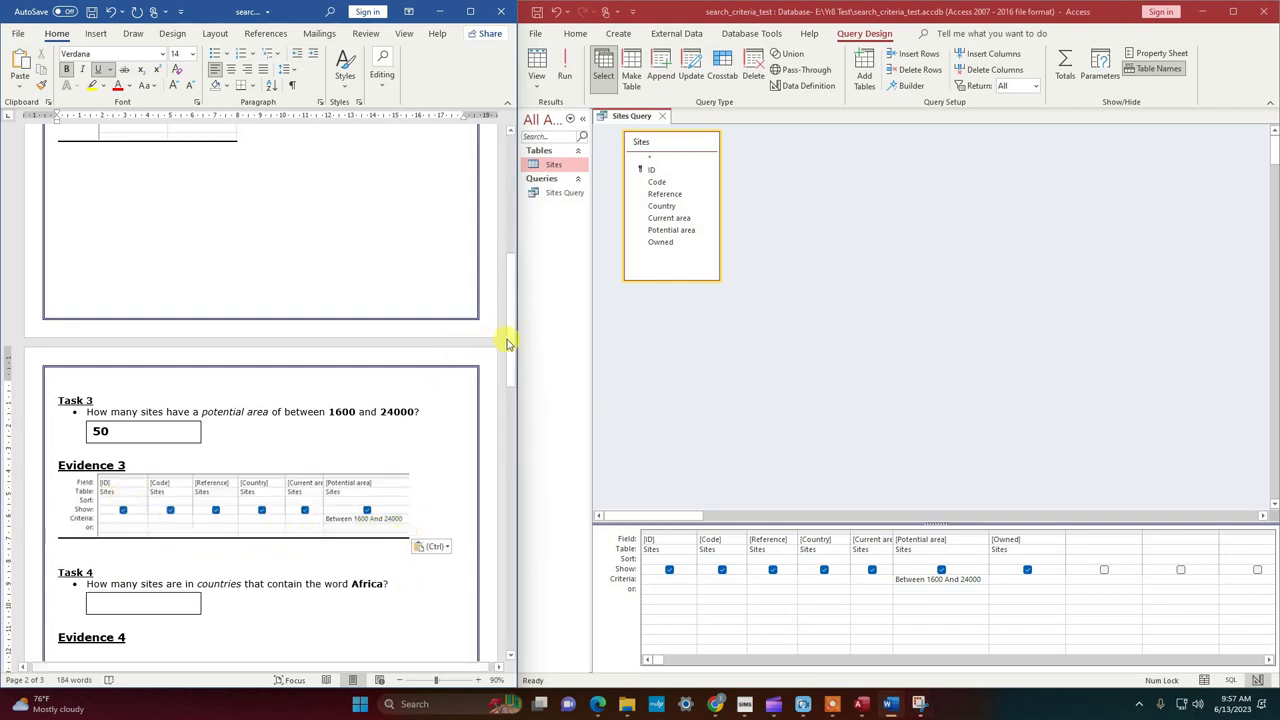
Step: Save the Word document and clear the Potential area criterion in Sites Query
left_click_drag(512, 342, 514, 369)
left_click(91, 11)
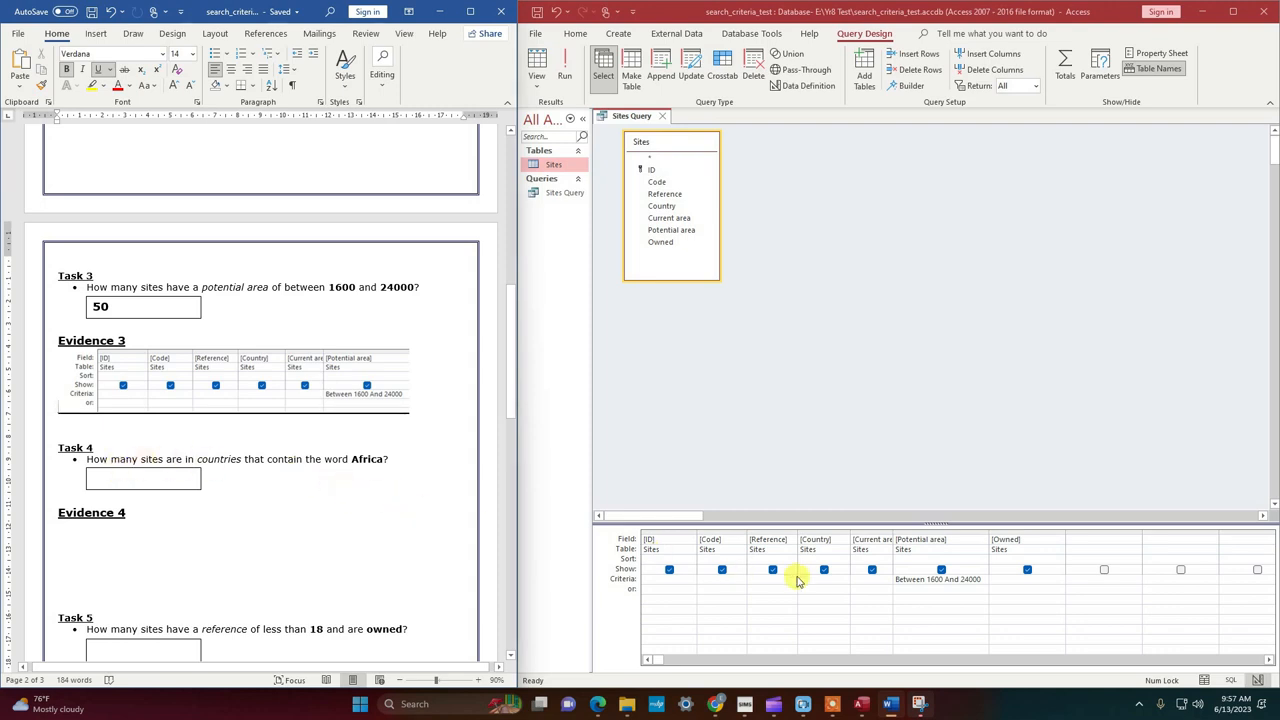
left_click_drag(983, 579, 893, 579)
key("Delete")
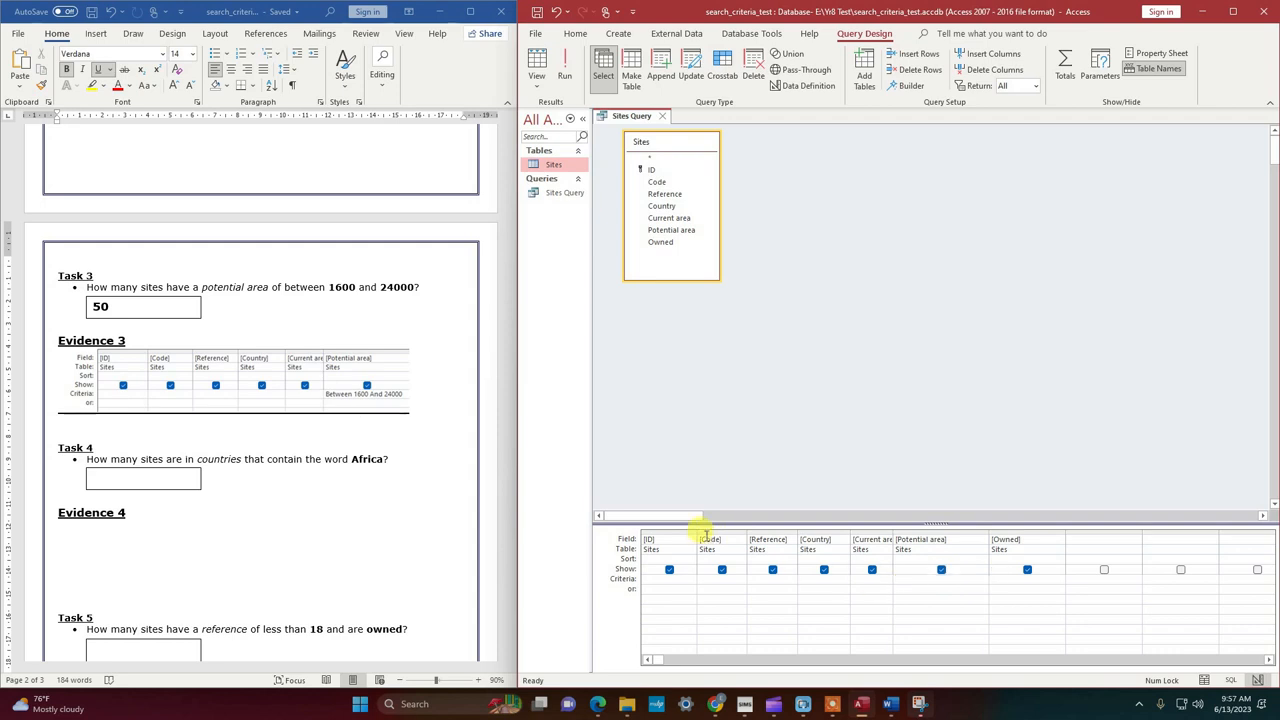
Step: Auto-fit the Current area, Country, Reference and Code columns in the query design grid
double_click(891, 531)
double_click(849, 532)
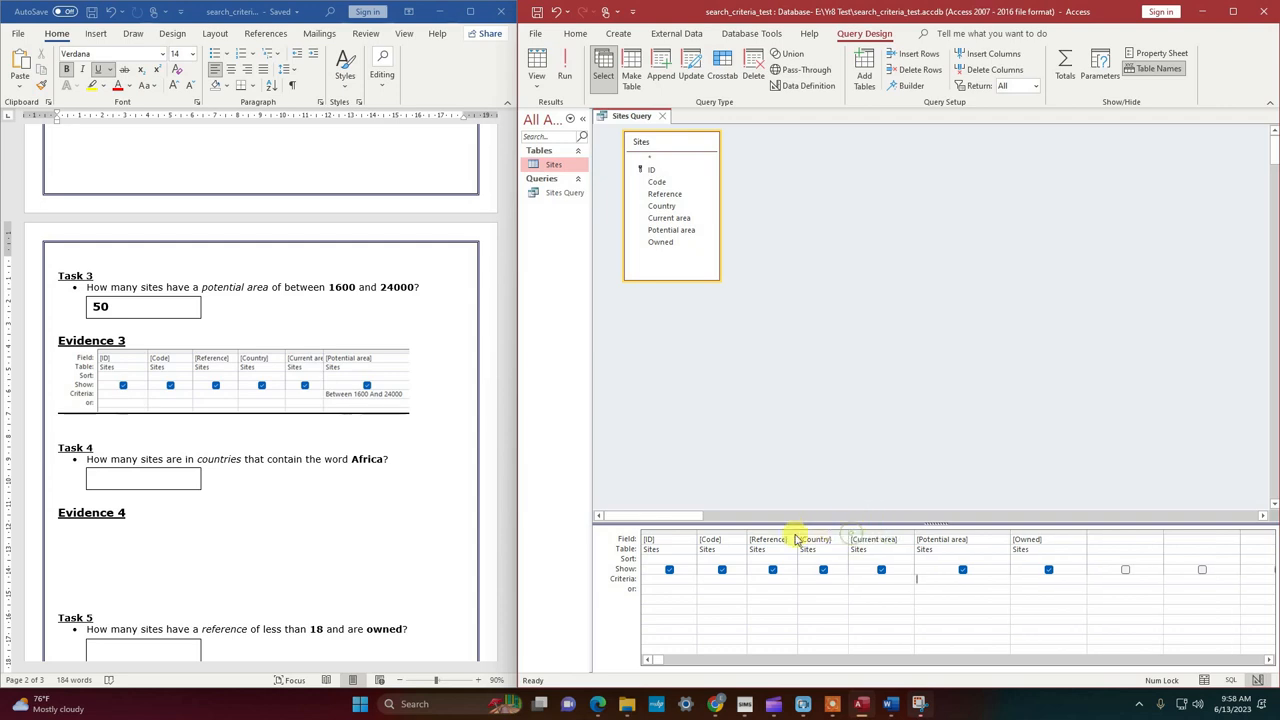
double_click(797, 531)
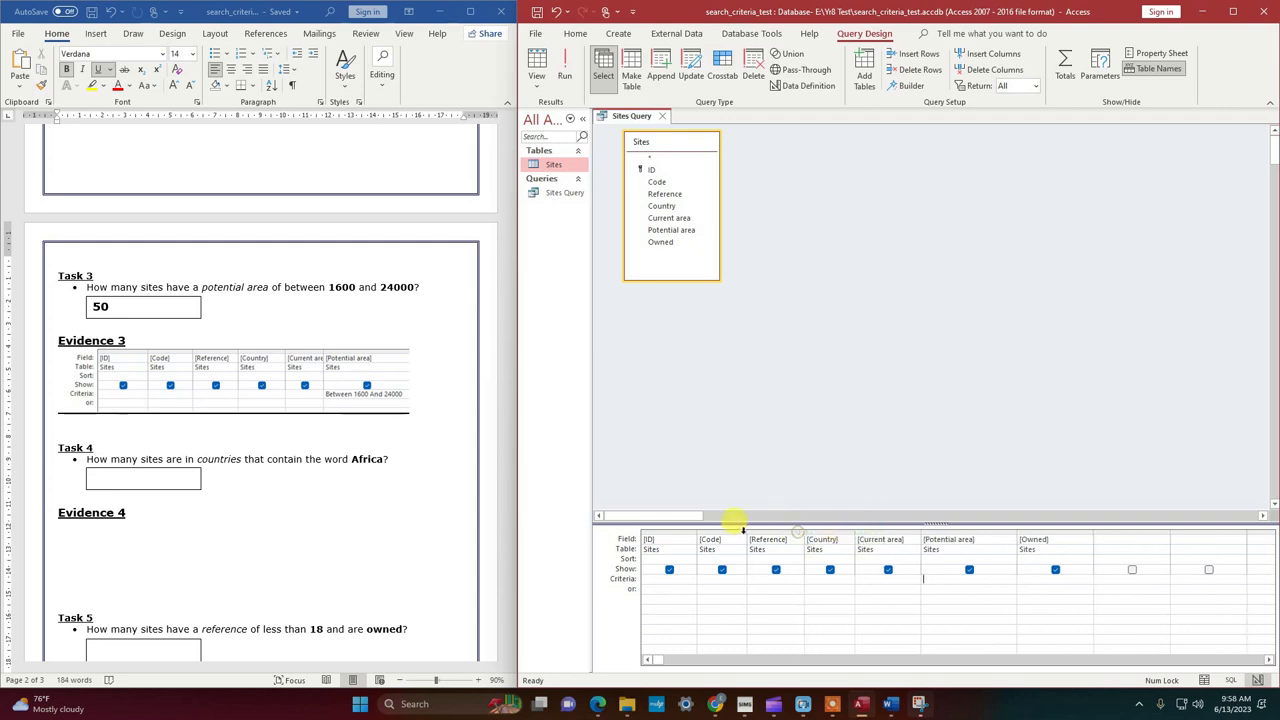
left_click(750, 531)
double_click(748, 531)
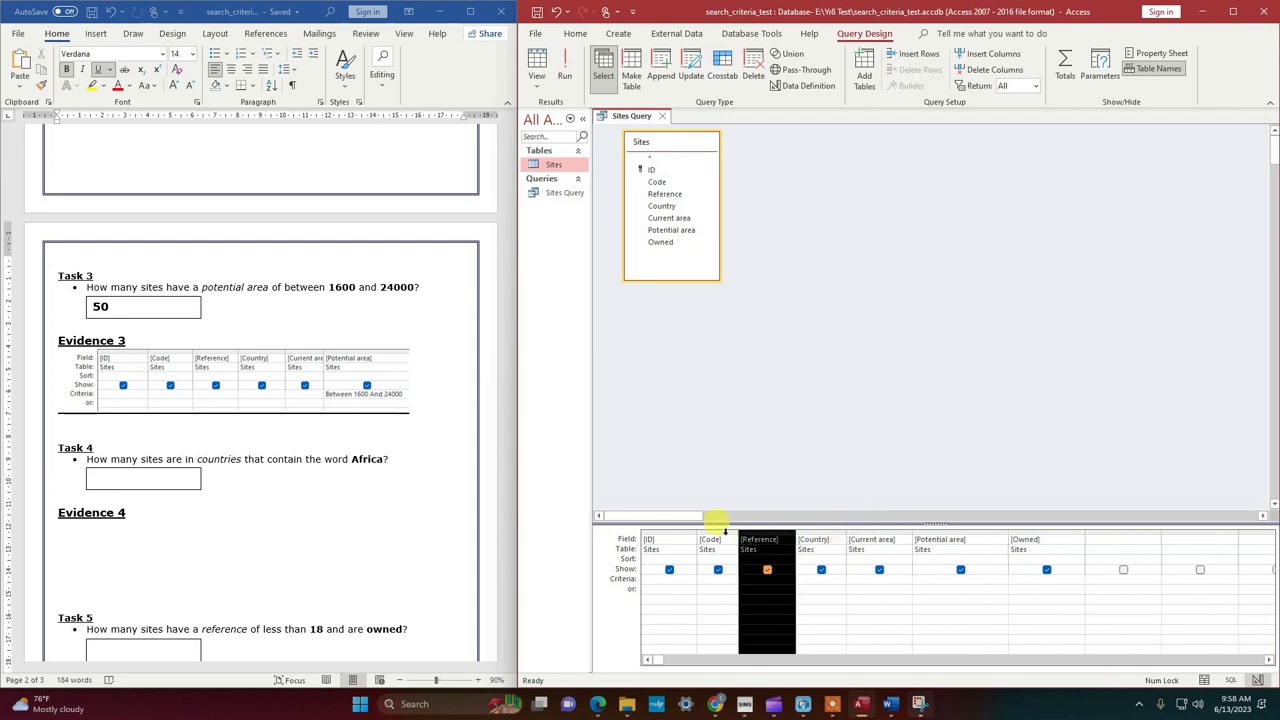
Step: Run Sites Query with the Country criterion Like "*Africa*" and enter 7 as the Task 4 answer
left_click(809, 582)
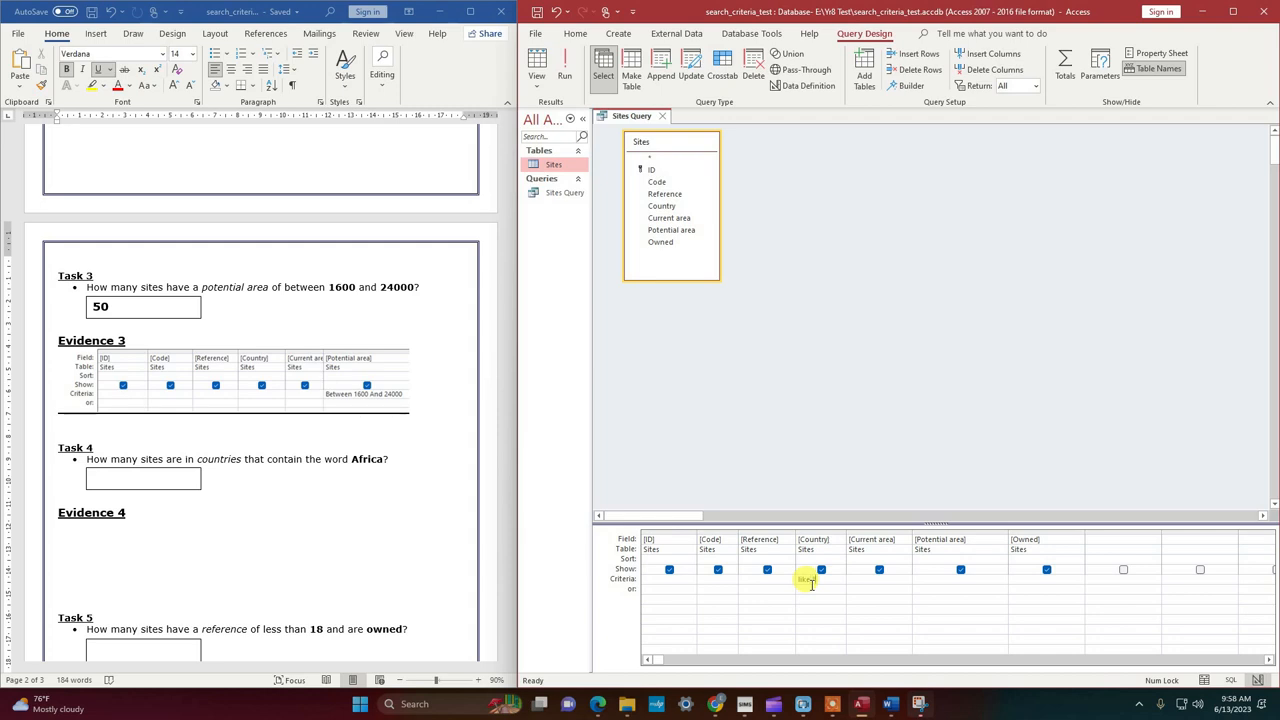
type("A")
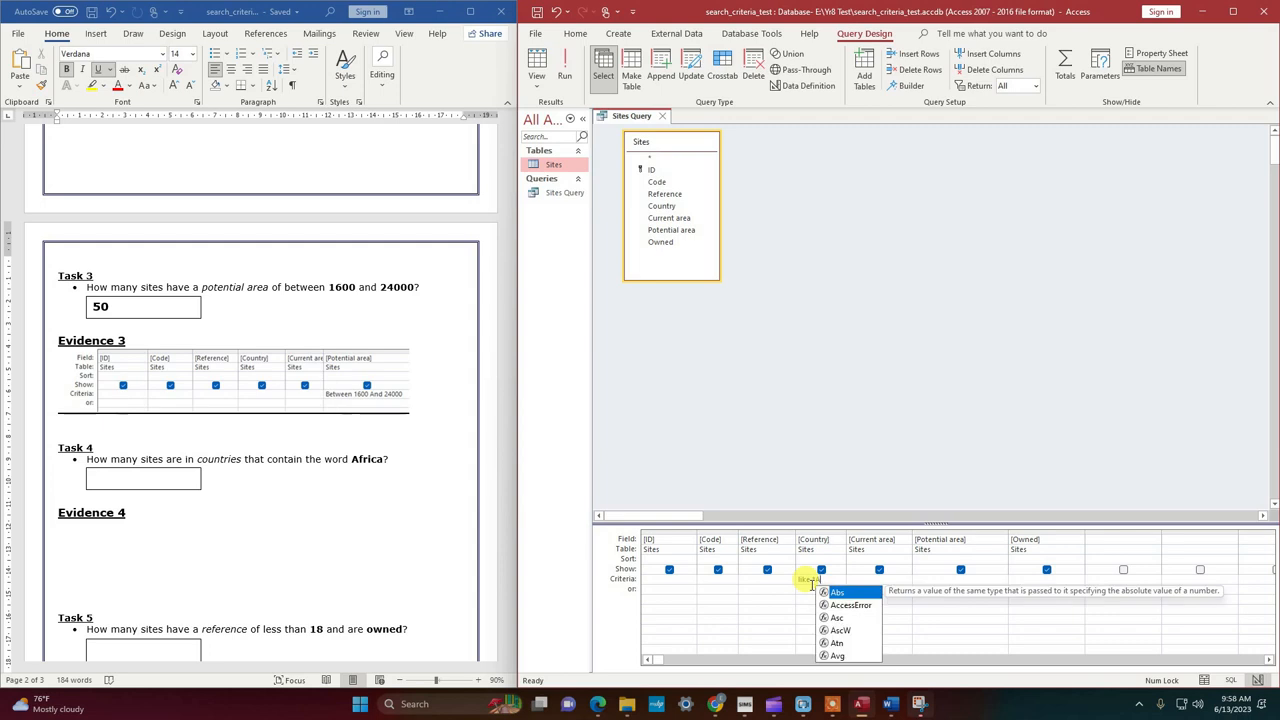
type("frica*")
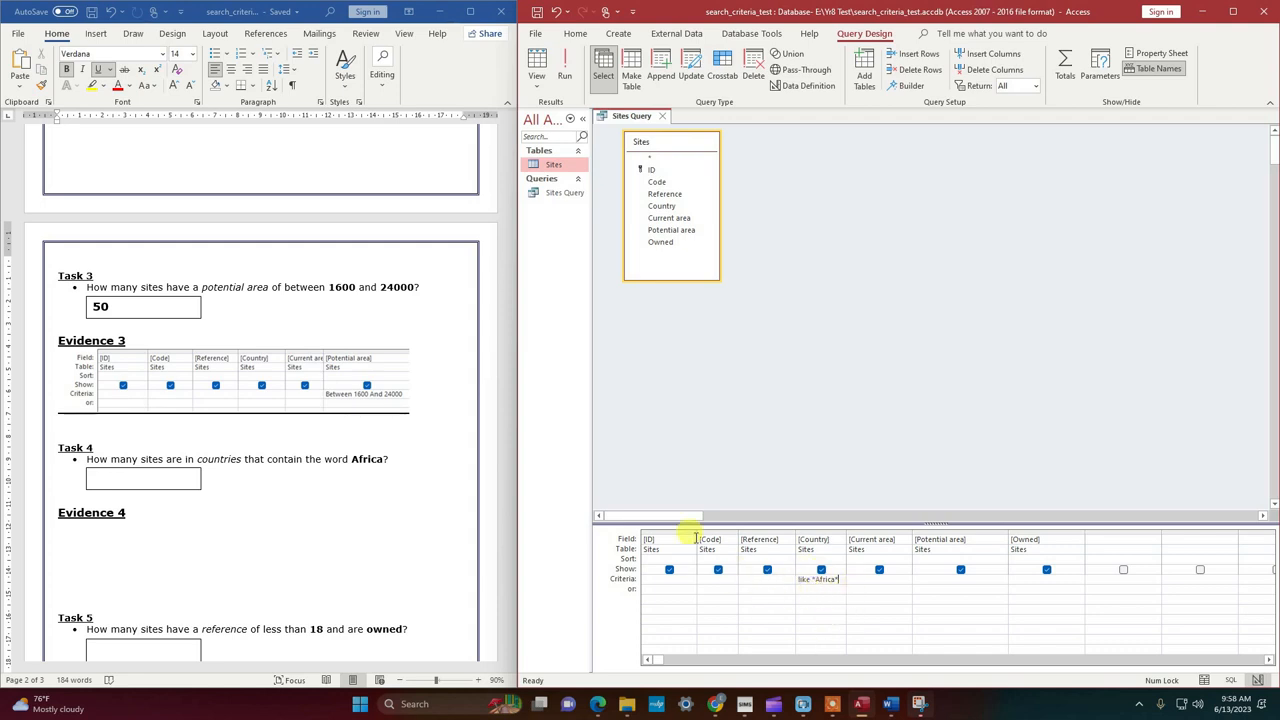
left_click(565, 77)
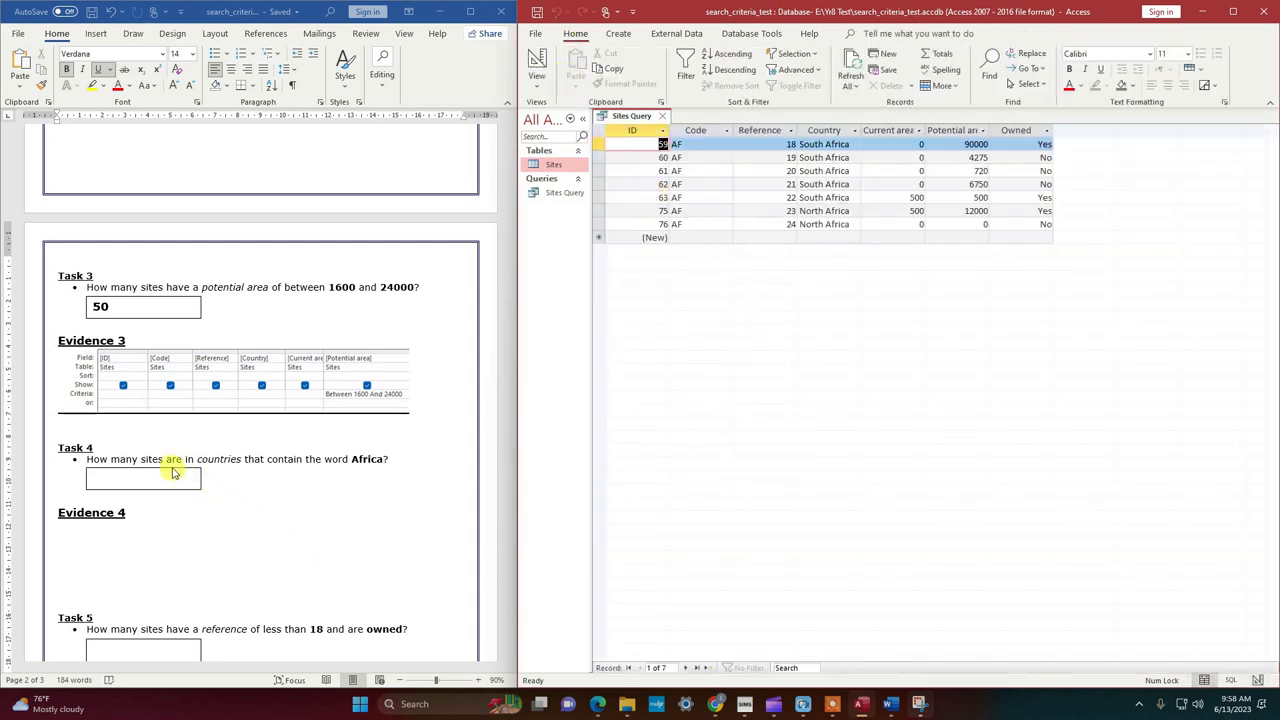
left_click(156, 478)
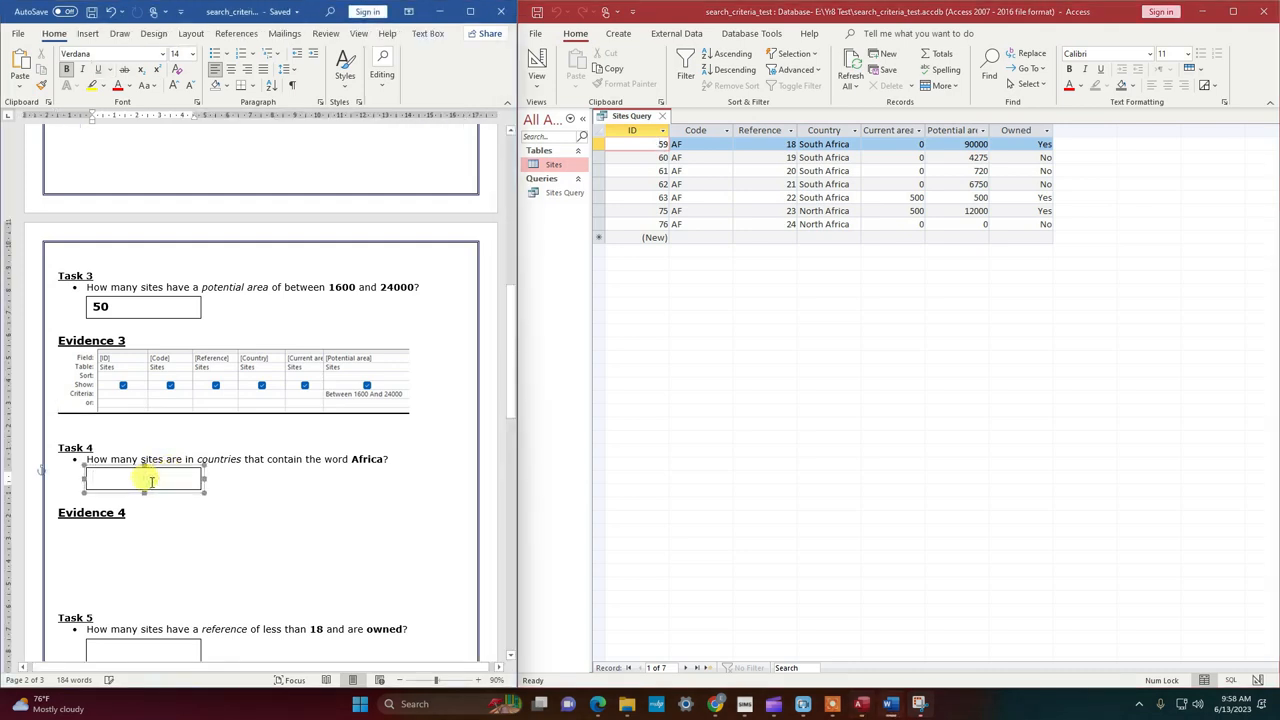
type("7")
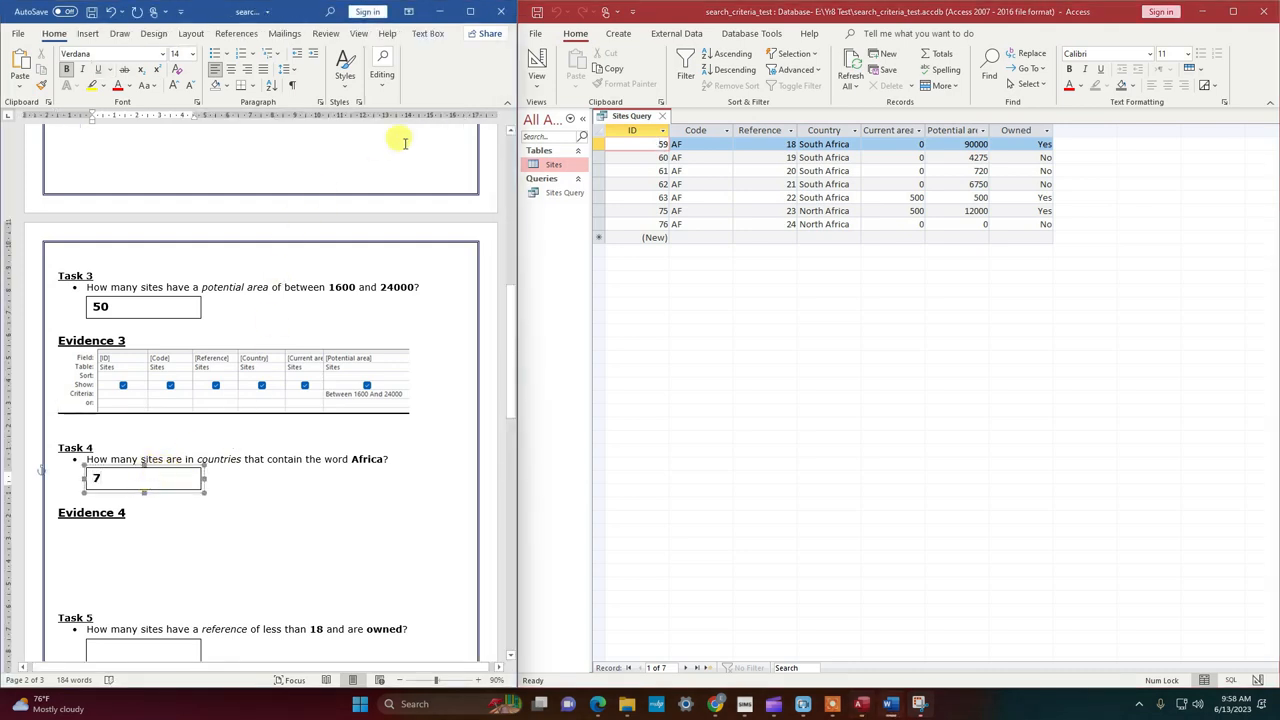
Step: Return Sites Query to Design View and widen the Country column to show its whole criterion
left_click(540, 66)
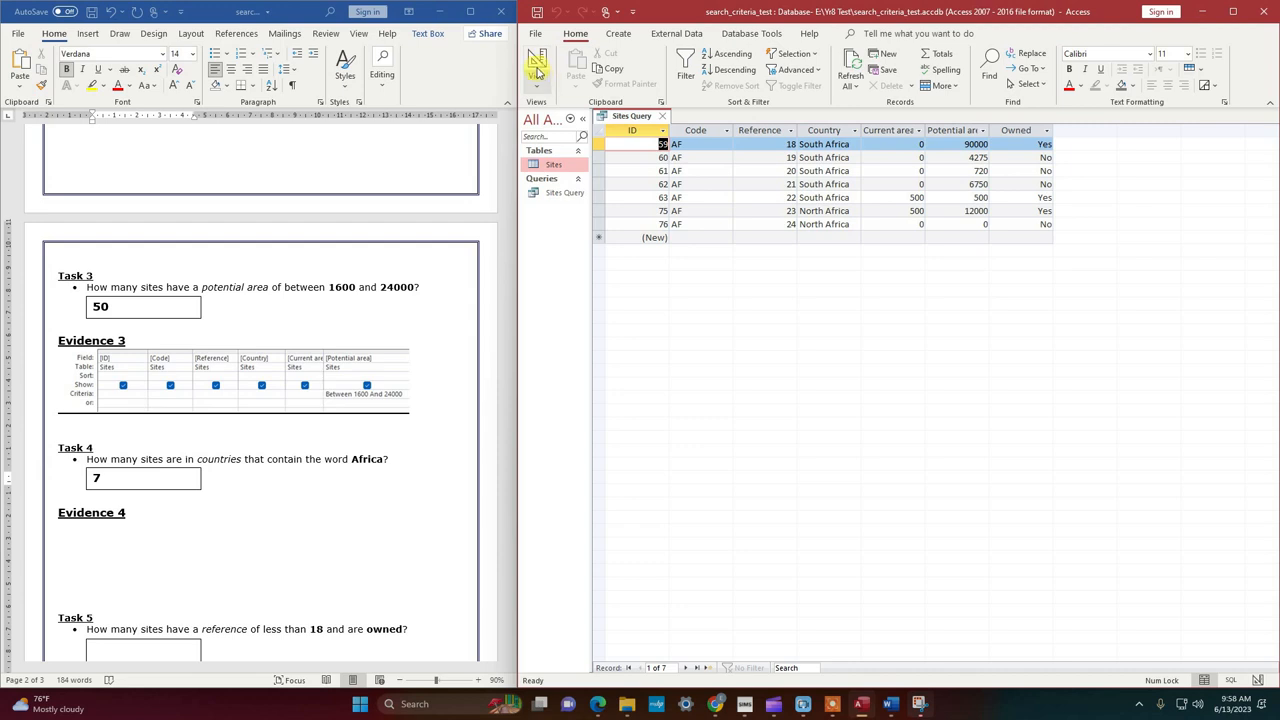
left_click(540, 66)
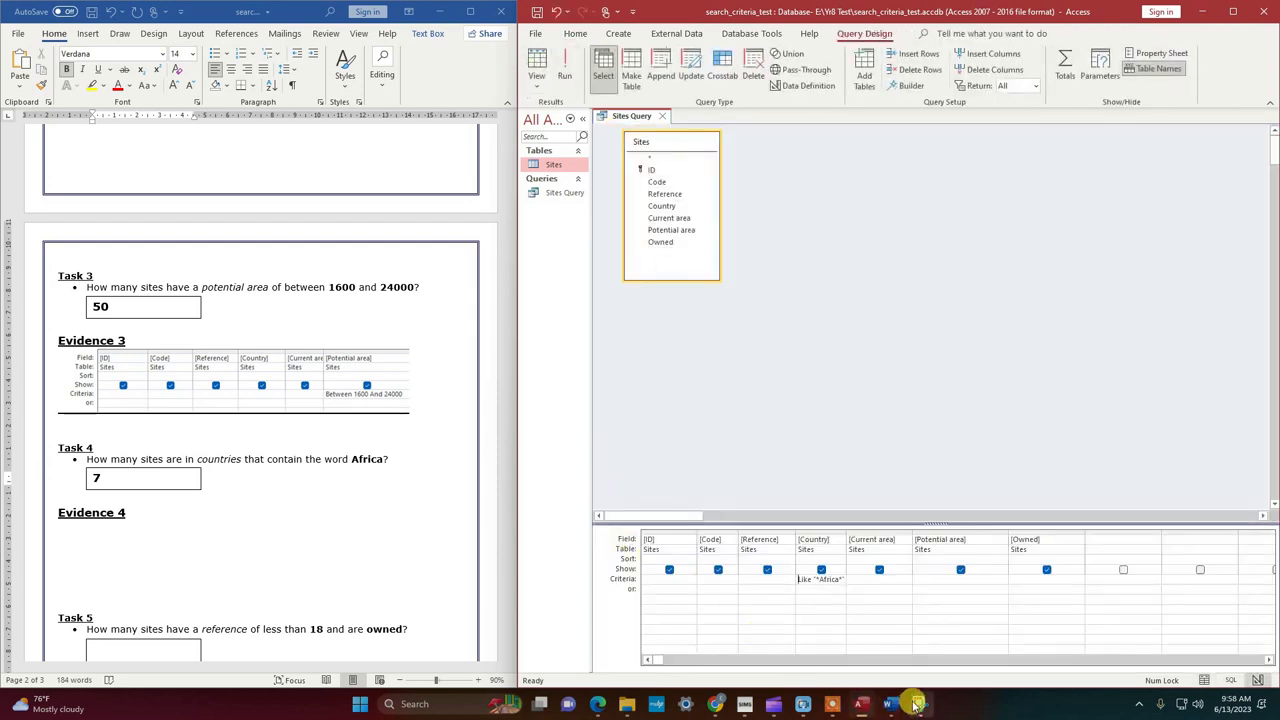
mouse_move(922, 708)
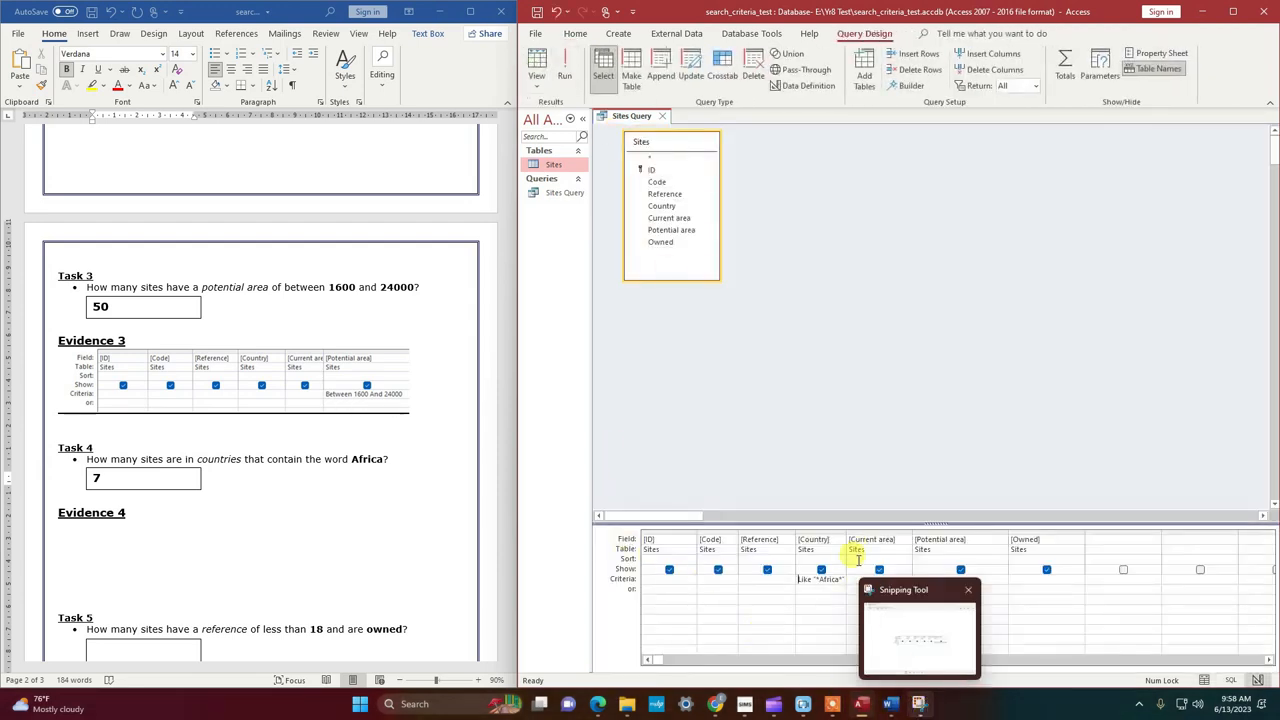
left_click_drag(845, 531, 858, 525)
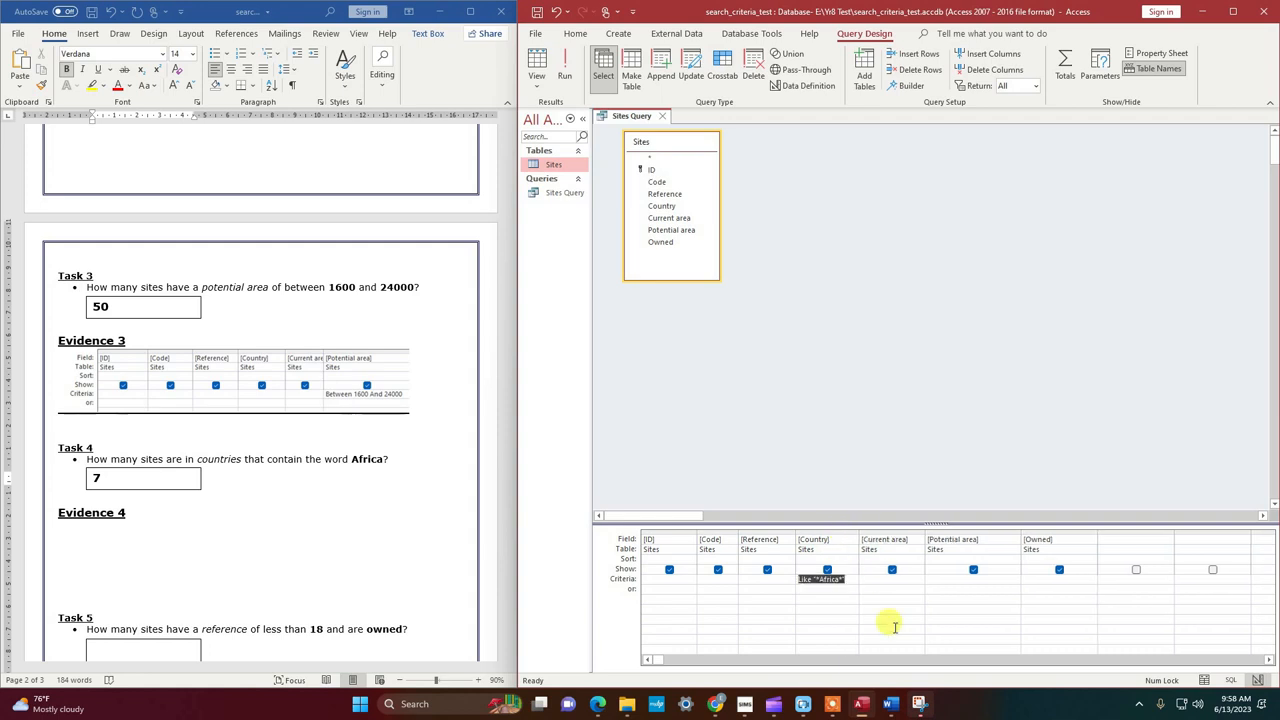
Step: Capture the query design grid from the ID column through the Country criterion Like "*Africa*" with Snipping Tool
left_click(917, 705)
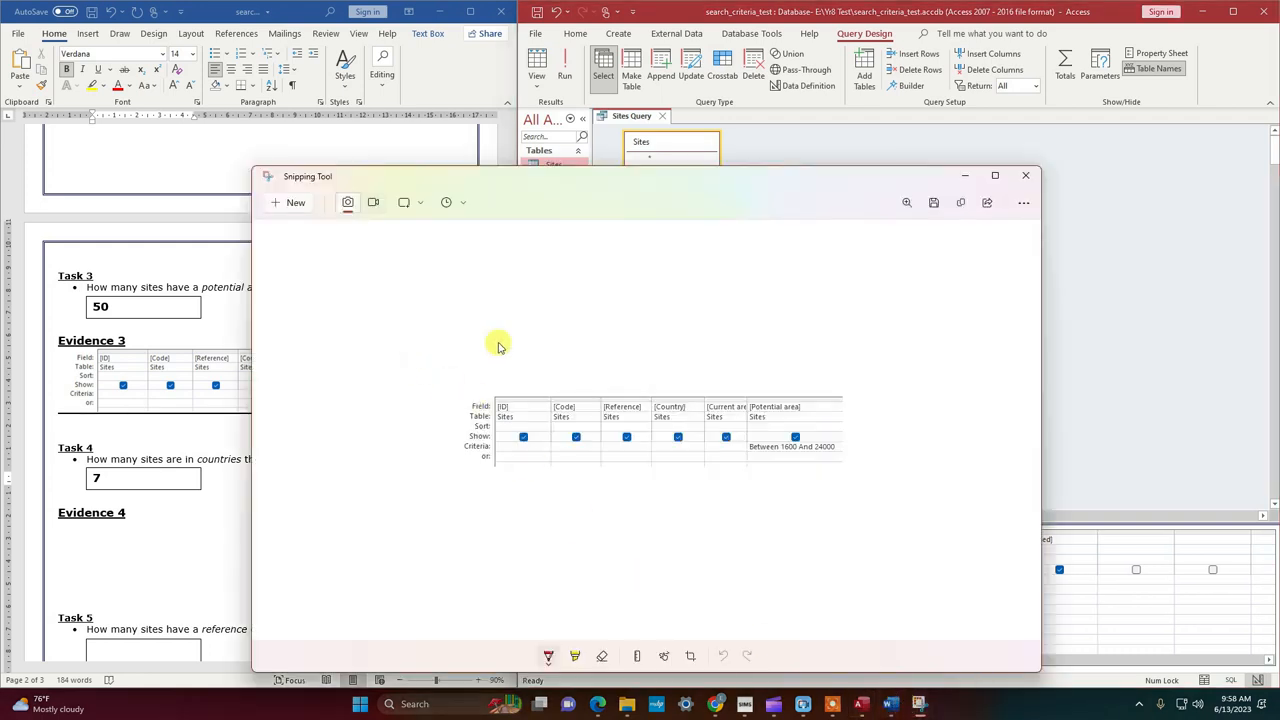
left_click(1167, 615)
left_click(917, 705)
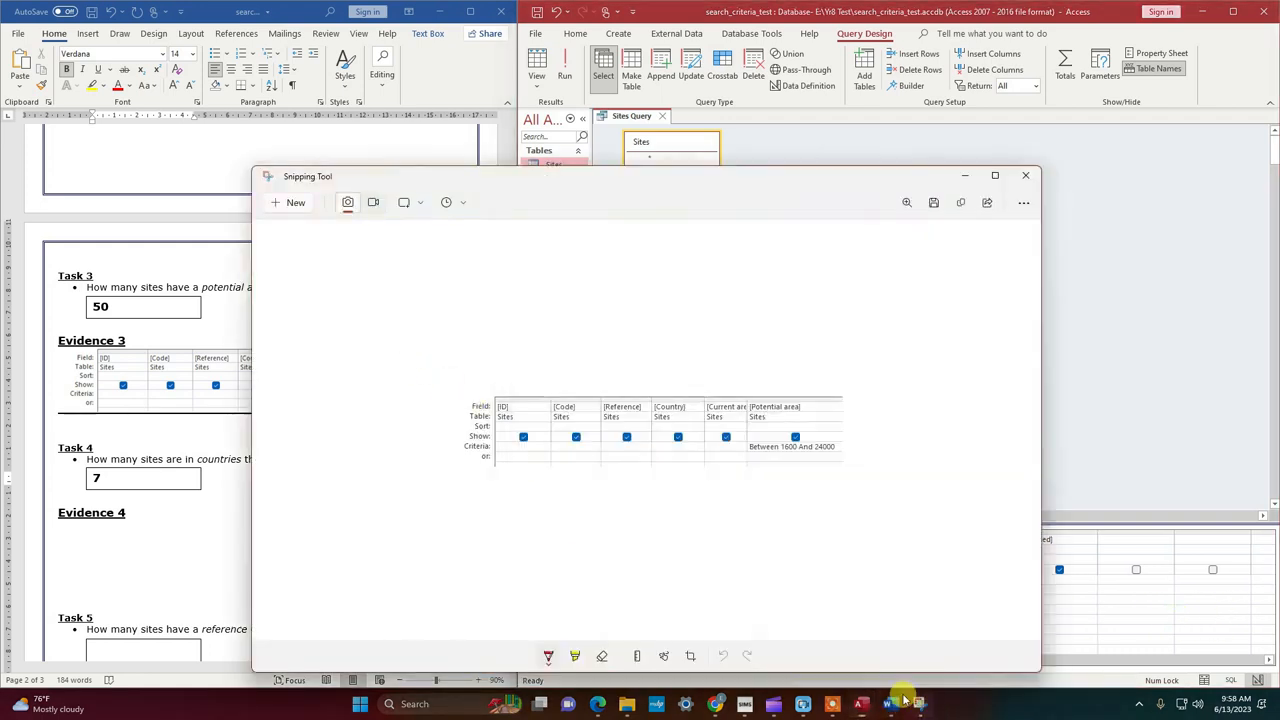
left_click(296, 203)
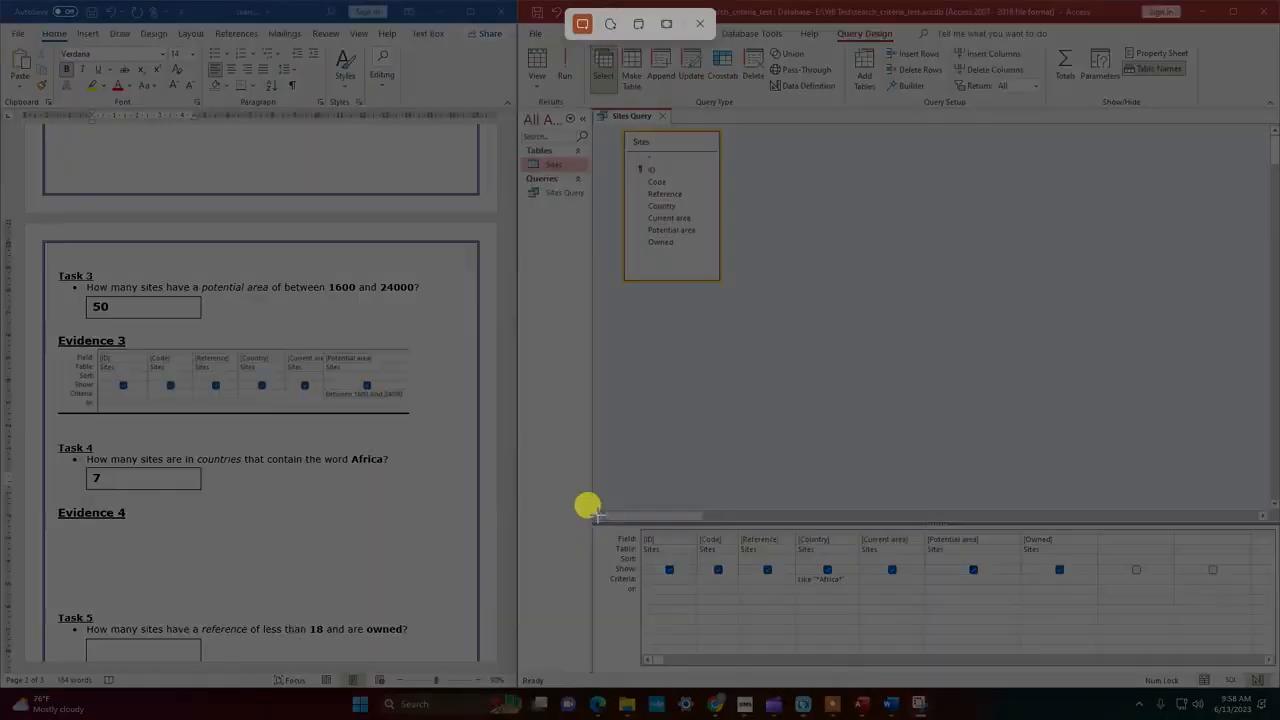
left_click_drag(597, 525, 862, 606)
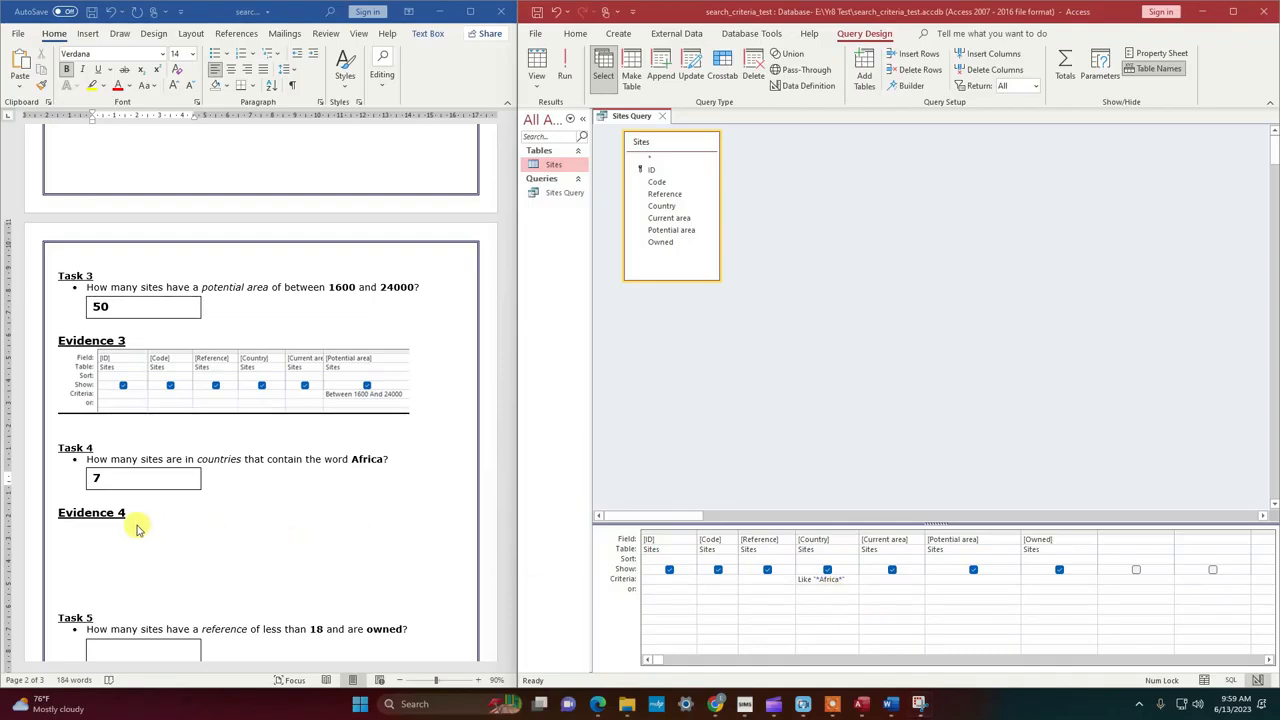
Step: Paste the captured design grid under Evidence 4 in the Word document and save the document
left_click(110, 540)
left_click(108, 540)
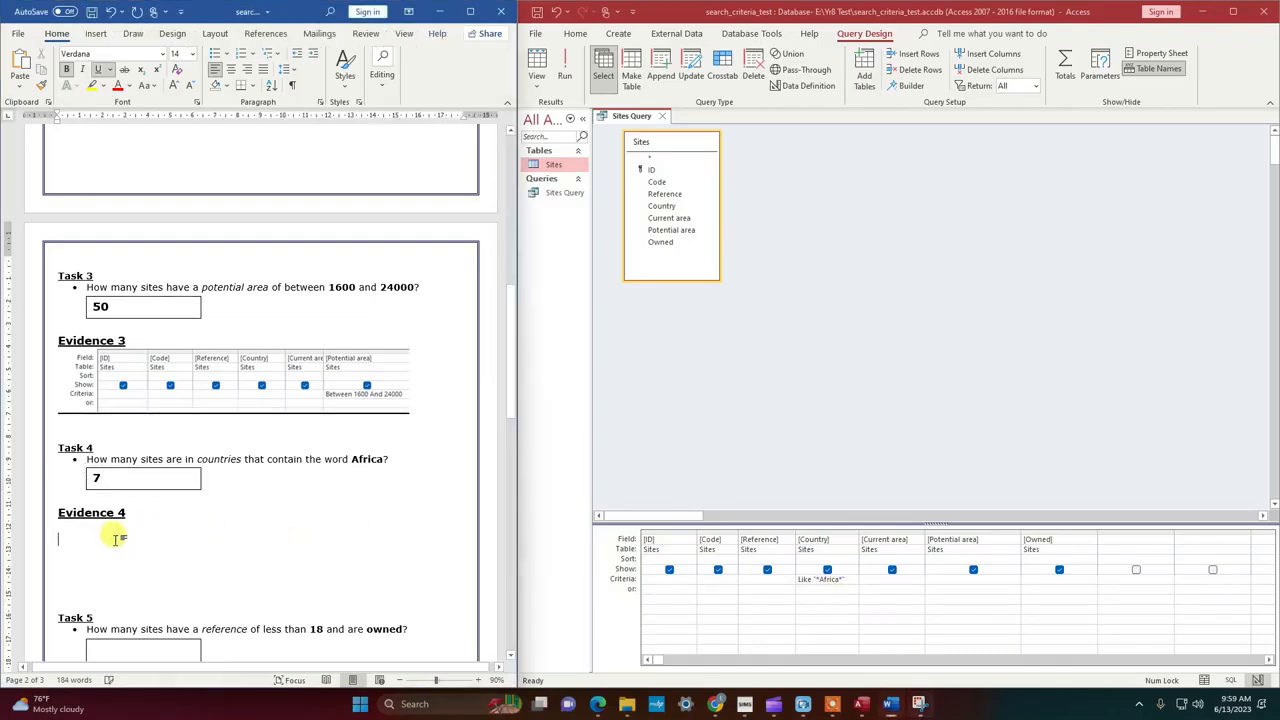
key("ctrl+v")
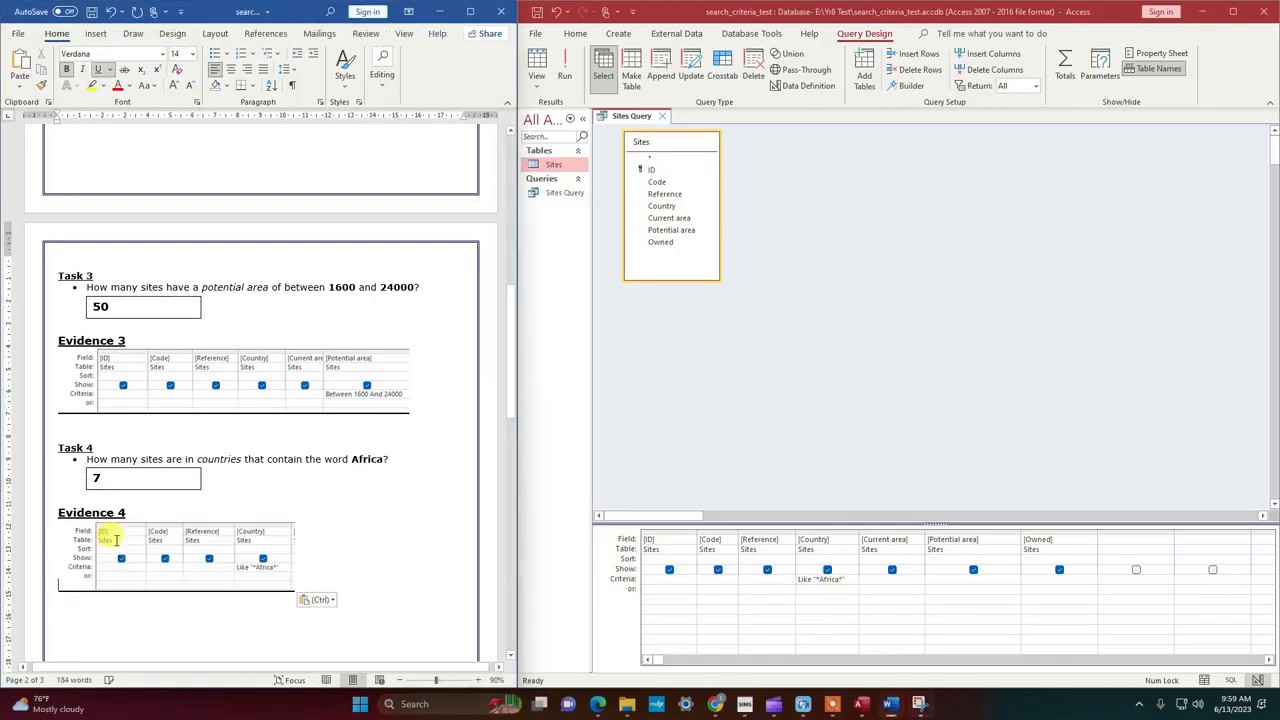
key("ctrl+s")
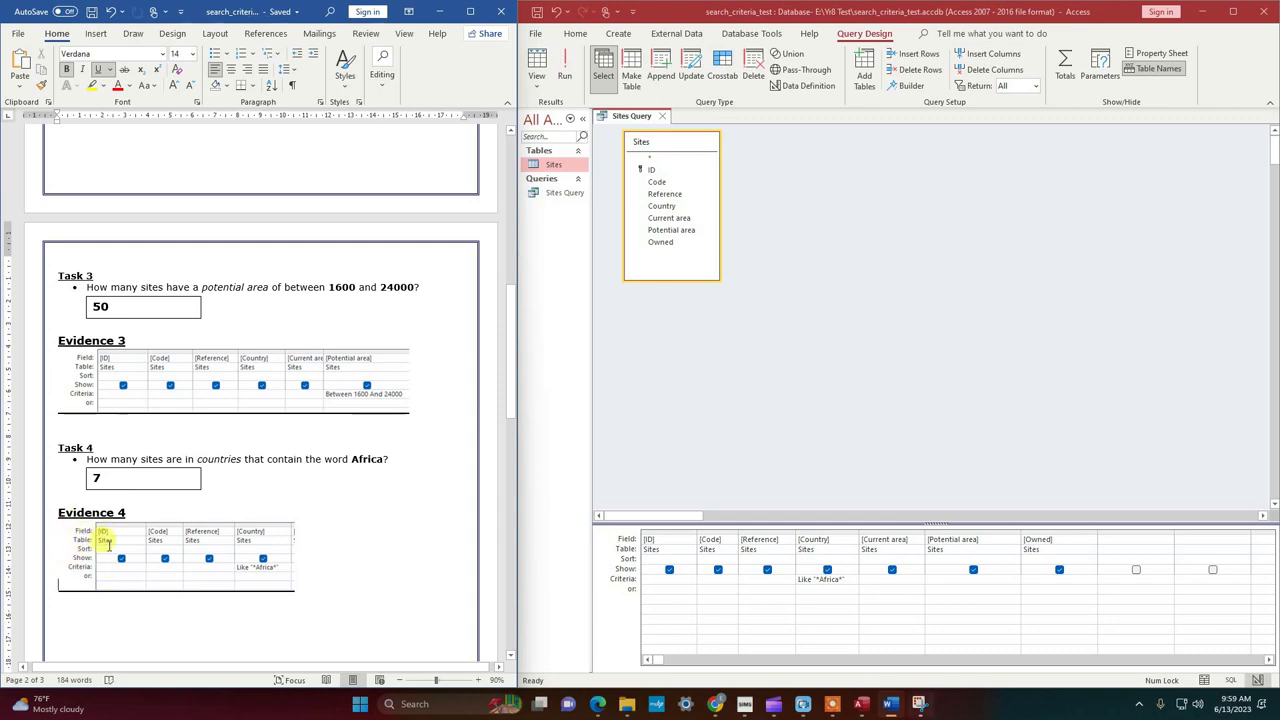
Step: Delete the surplus blank lines between the Evidence 4 screenshot and the Task 5 heading, leaving one
scroll(92, 640, "down", 10)
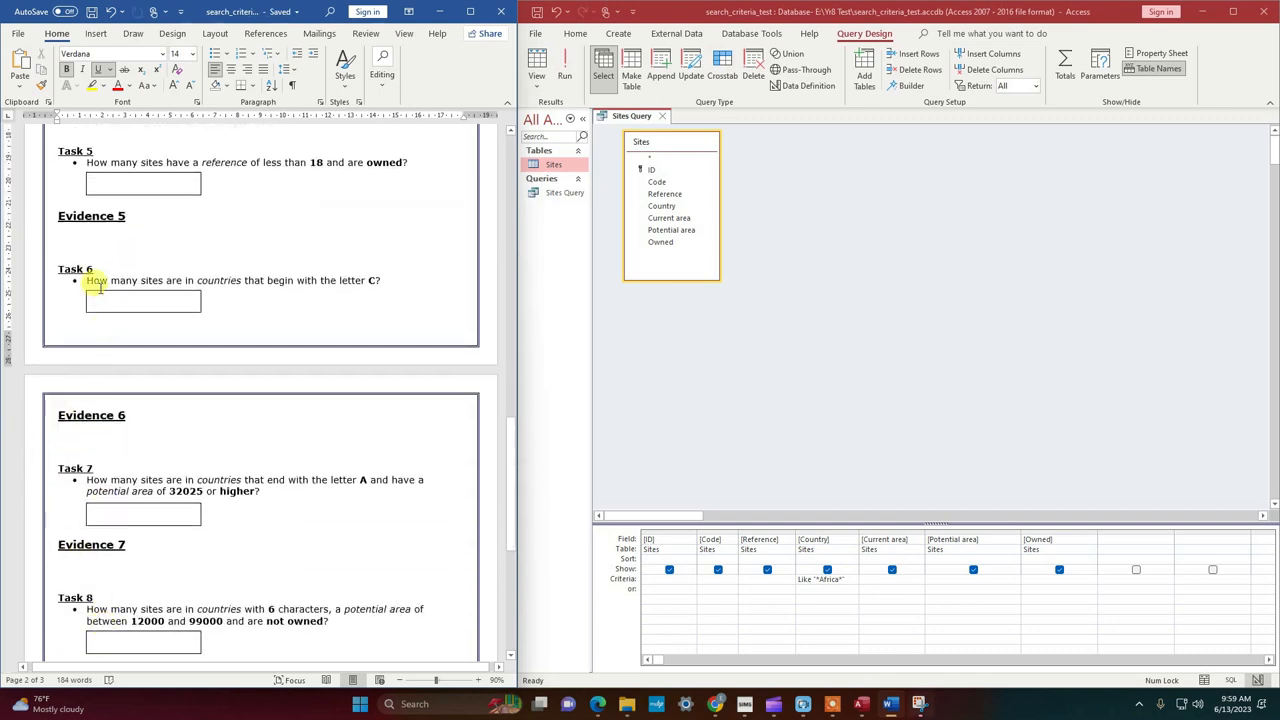
left_click_drag(515, 470, 526, 406)
left_click(108, 356)
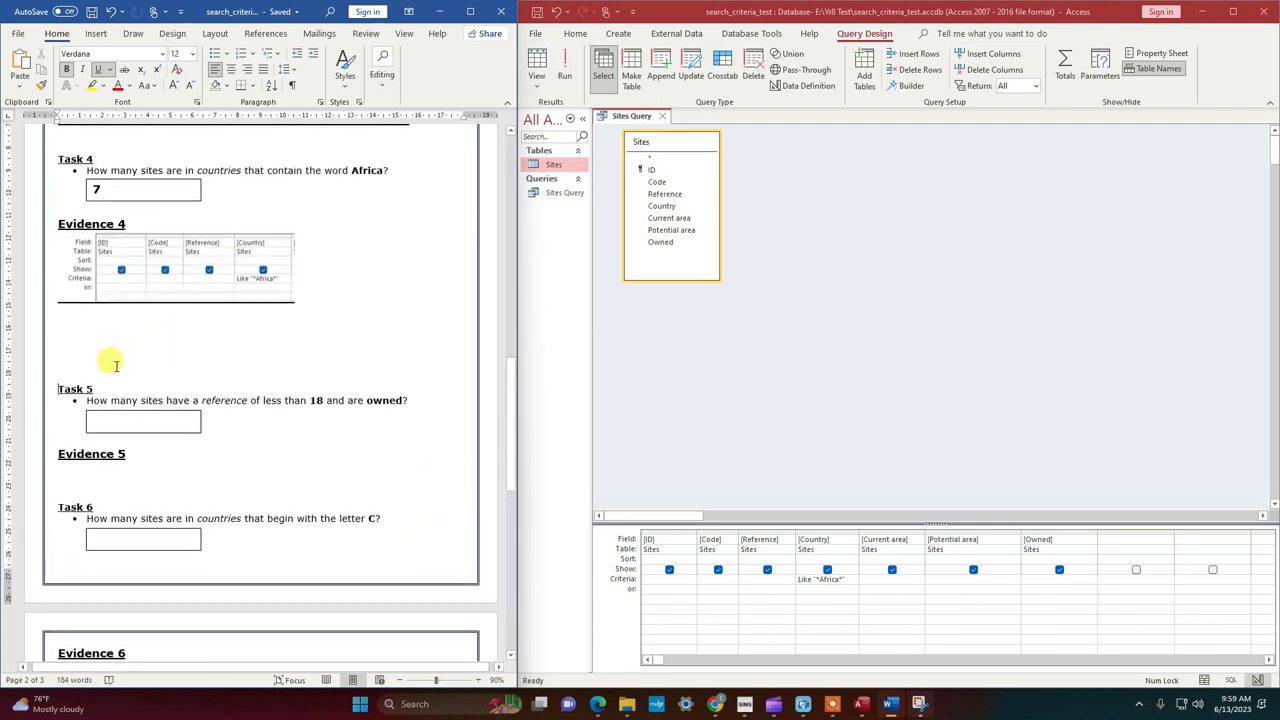
key("BackSpace")
key("BackSpace")
key("BackSpace")
key("BackSpace")
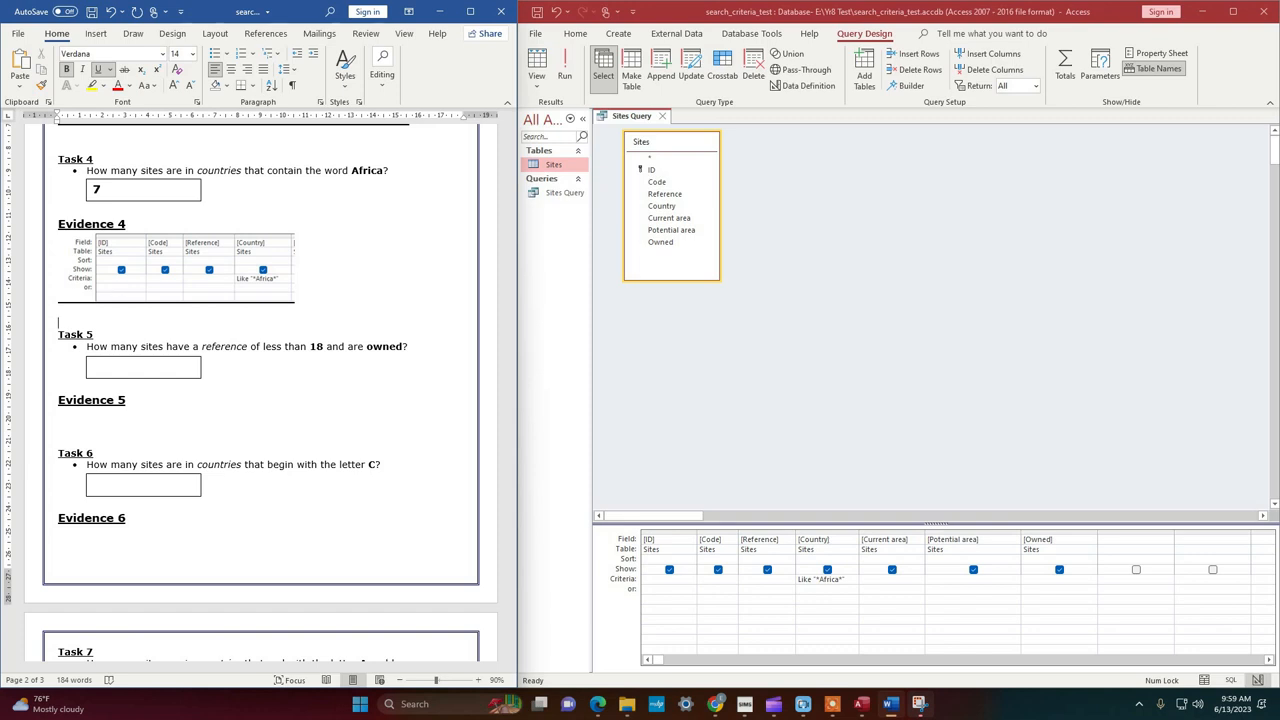
Step: Clear the Country criterion in Sites Query and set the Reference criterion to <18
left_click(846, 578)
left_click_drag(848, 578, 781, 573)
key("Delete")
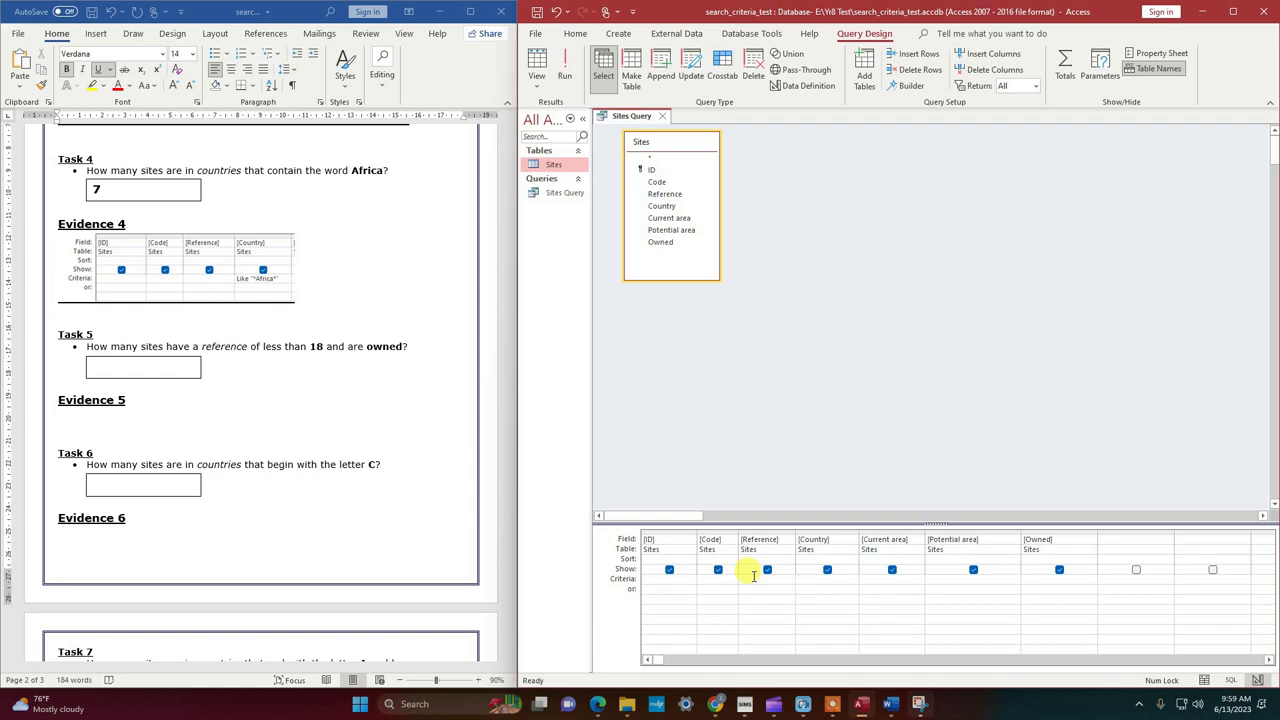
left_click(767, 570)
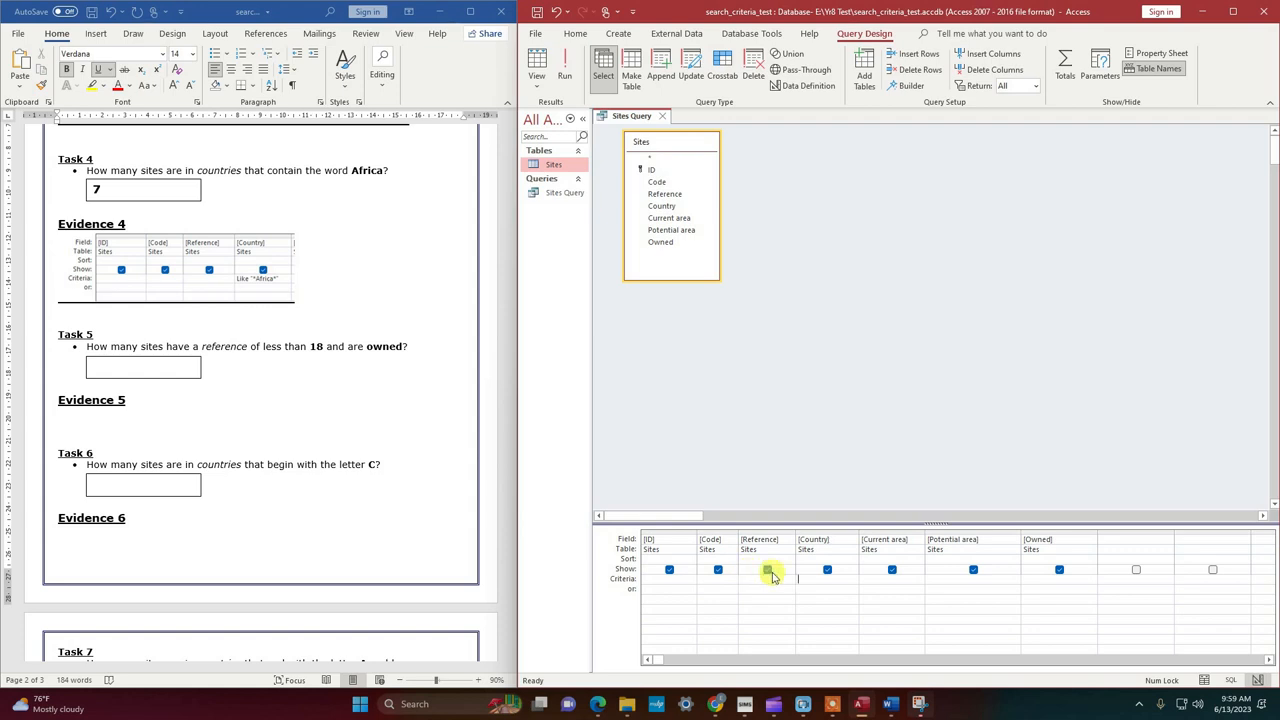
left_click(767, 570)
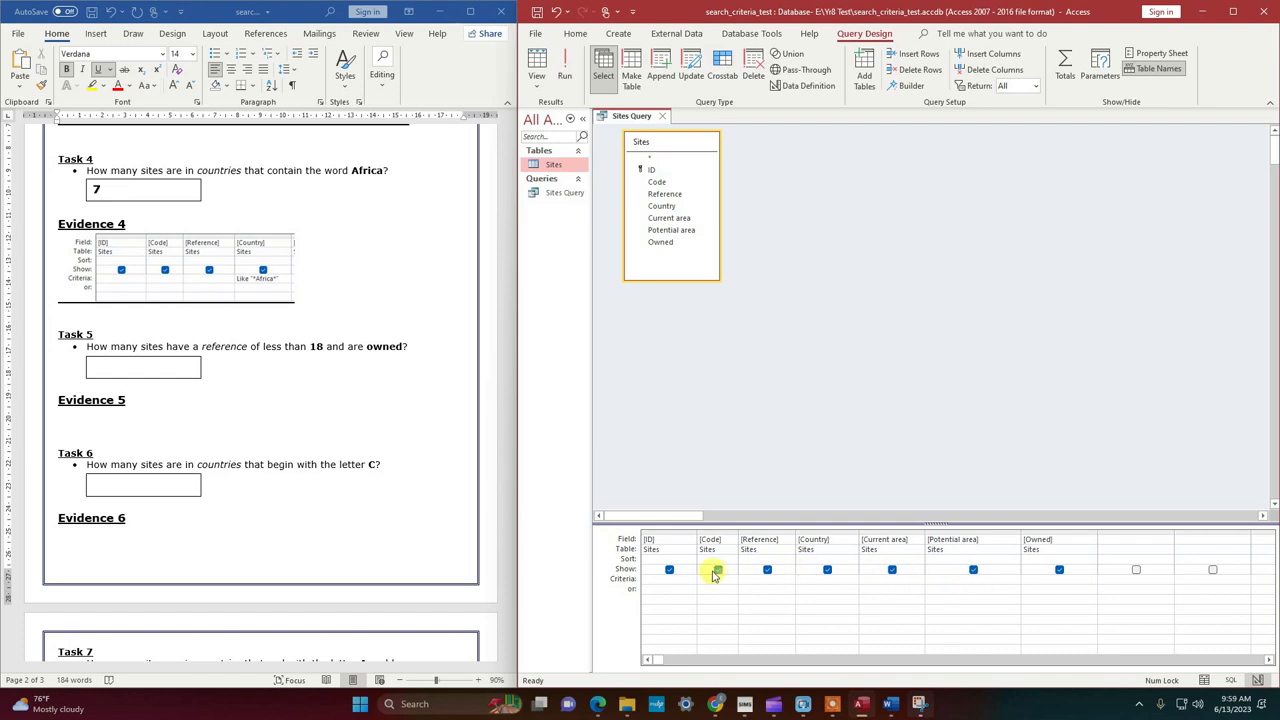
left_click(764, 581)
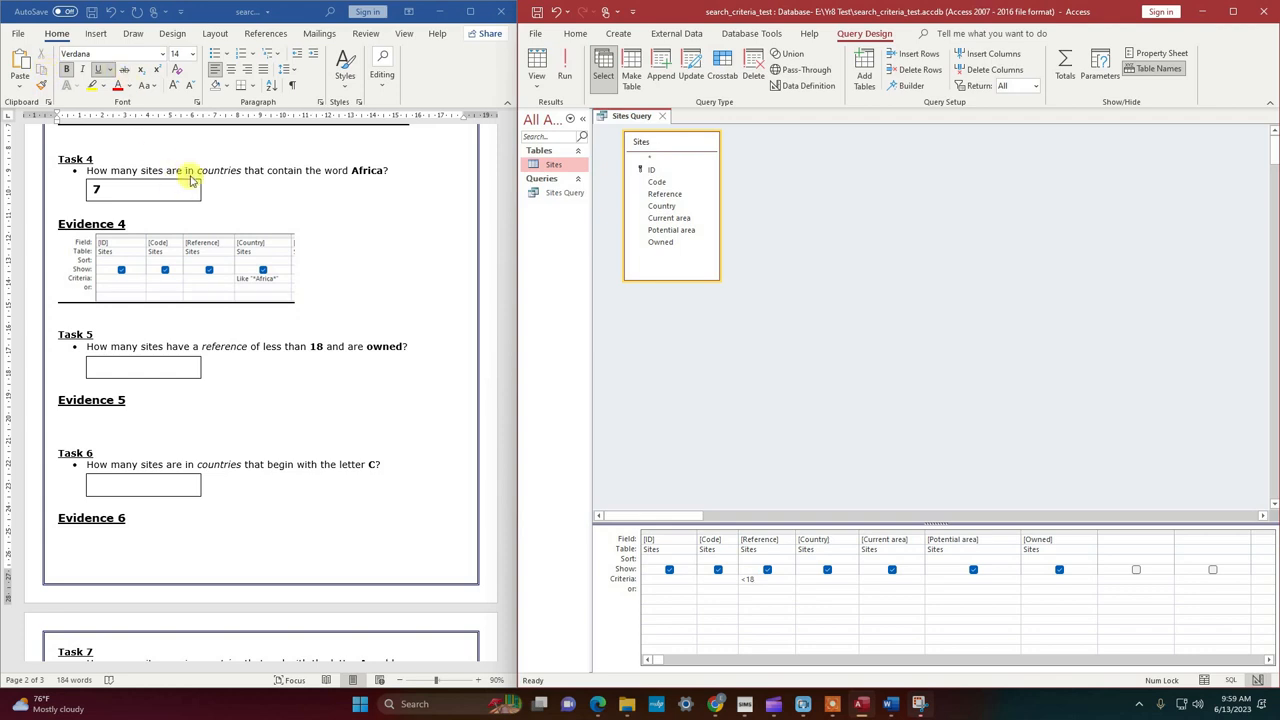
Step: Run Sites Query to review the records with a Reference below 18, and return to Design View
left_click(563, 74)
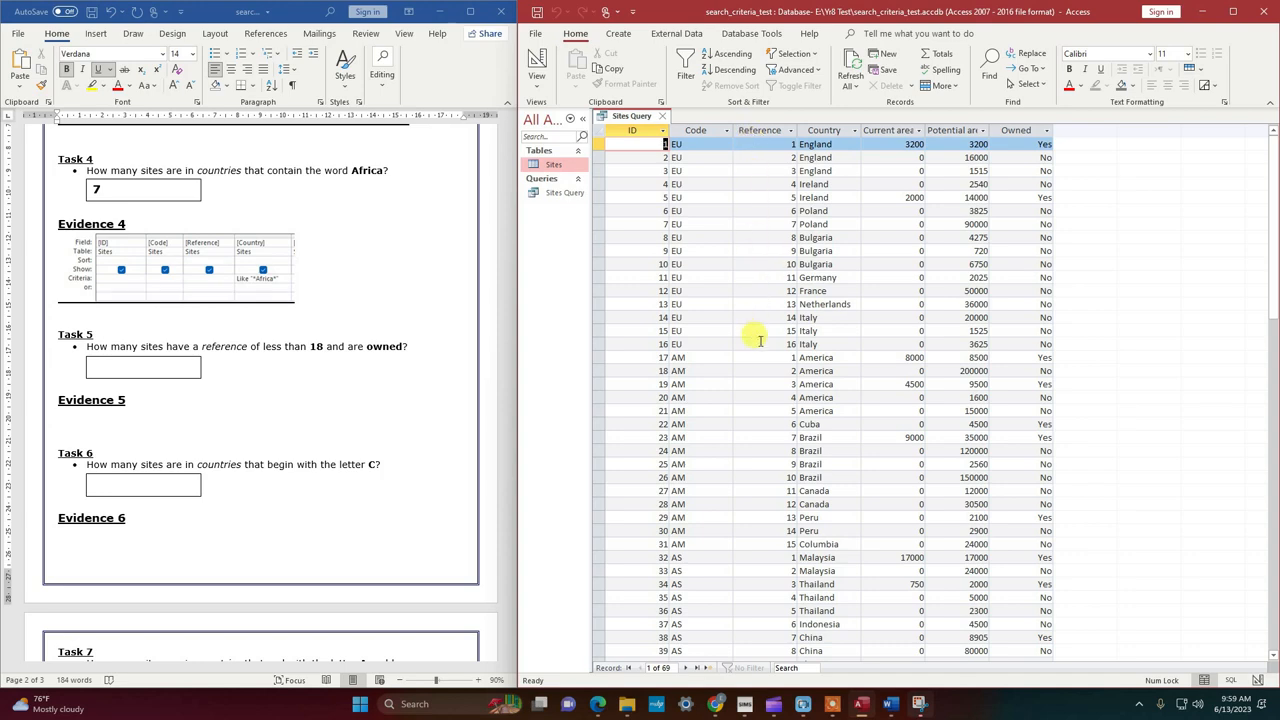
scroll(760, 341, "down", 15)
scroll(752, 397, "up", 14)
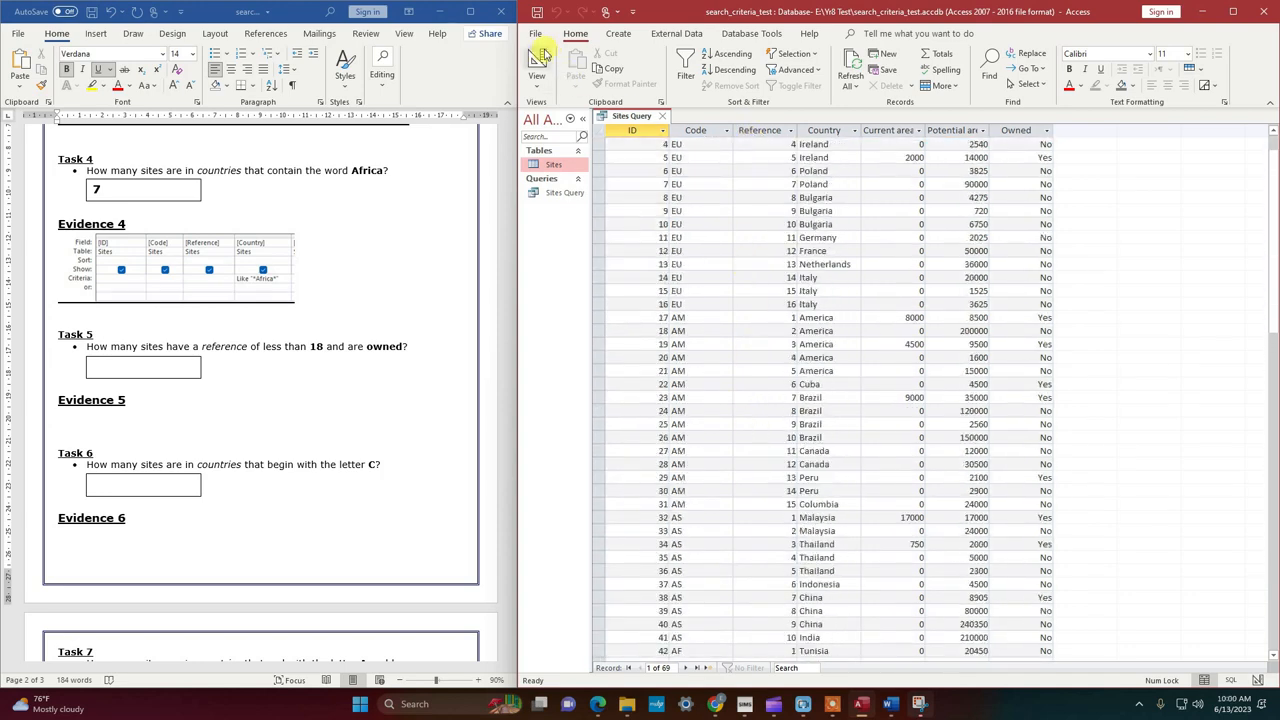
left_click(545, 55)
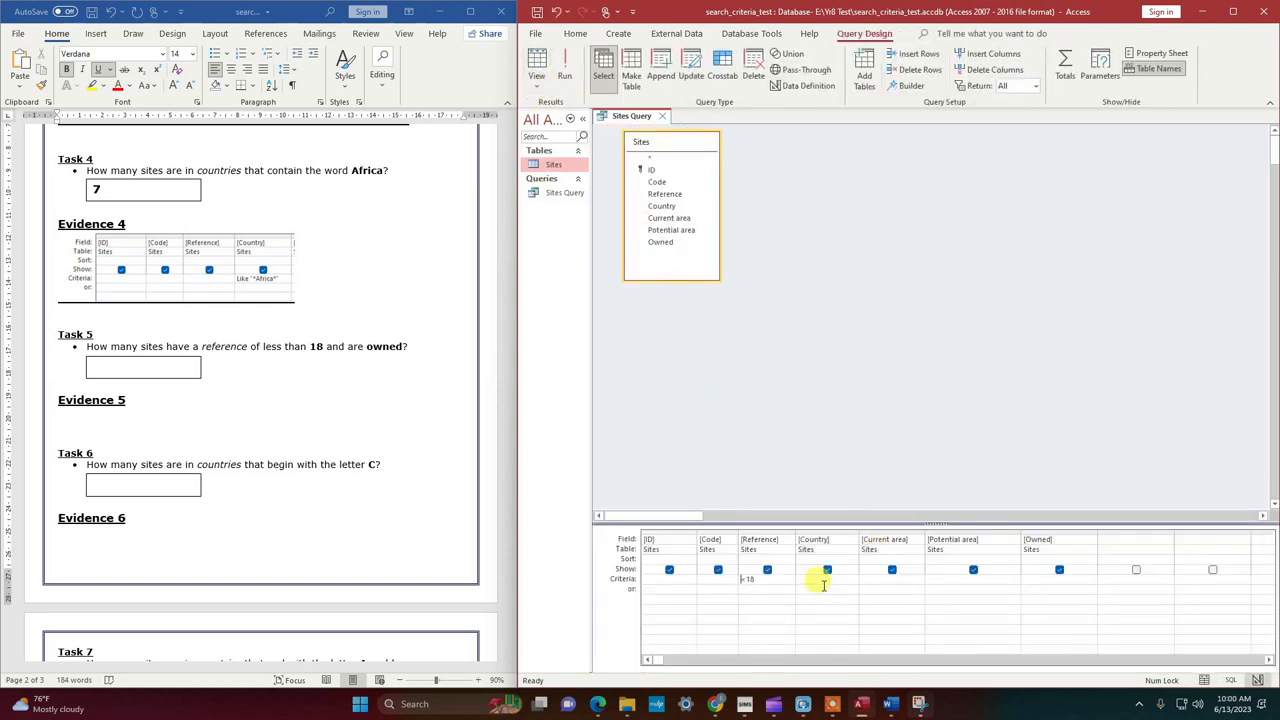
Step: Add Yes as the Owned criterion beside the Reference criterion and run Sites Query
left_click(1033, 579)
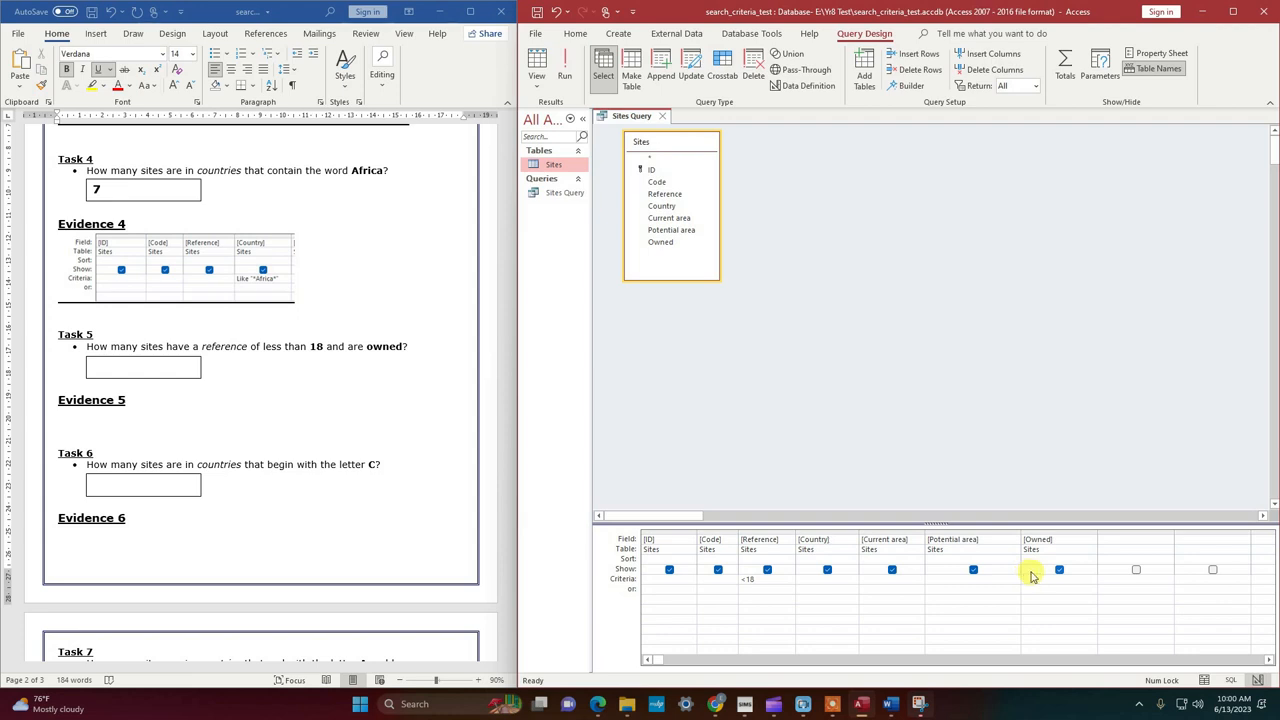
type("Yes")
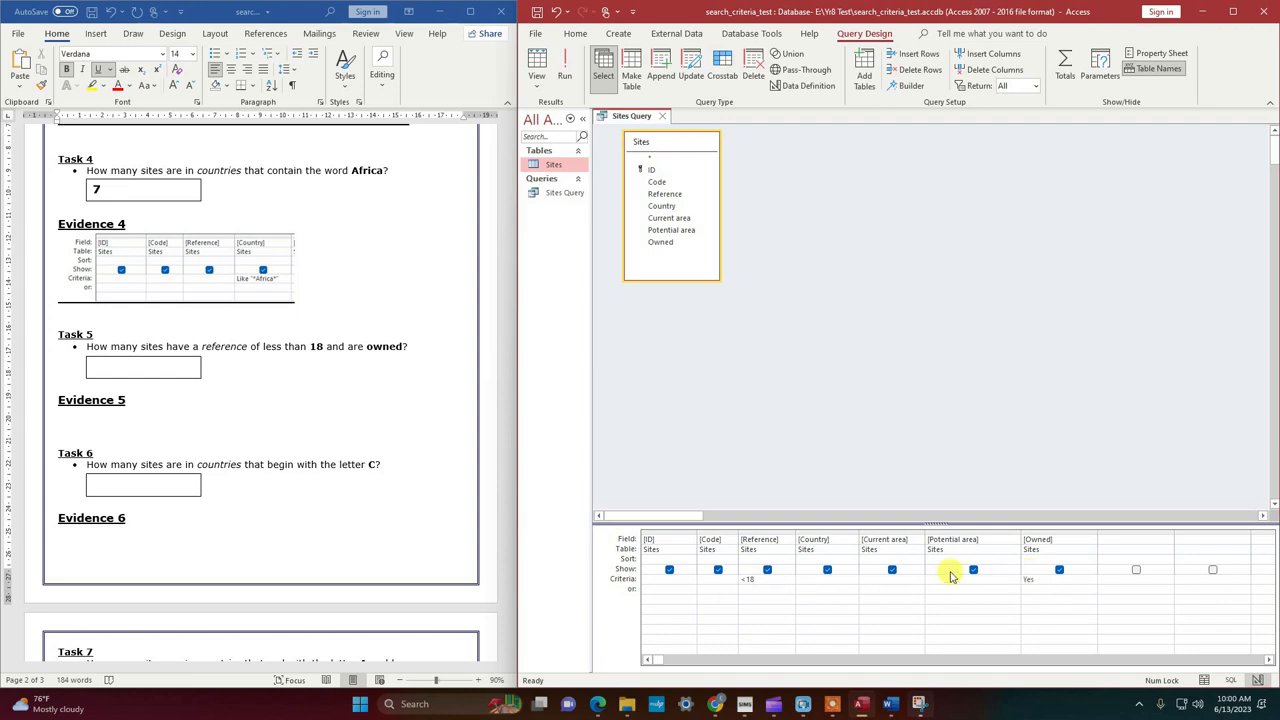
left_click(565, 68)
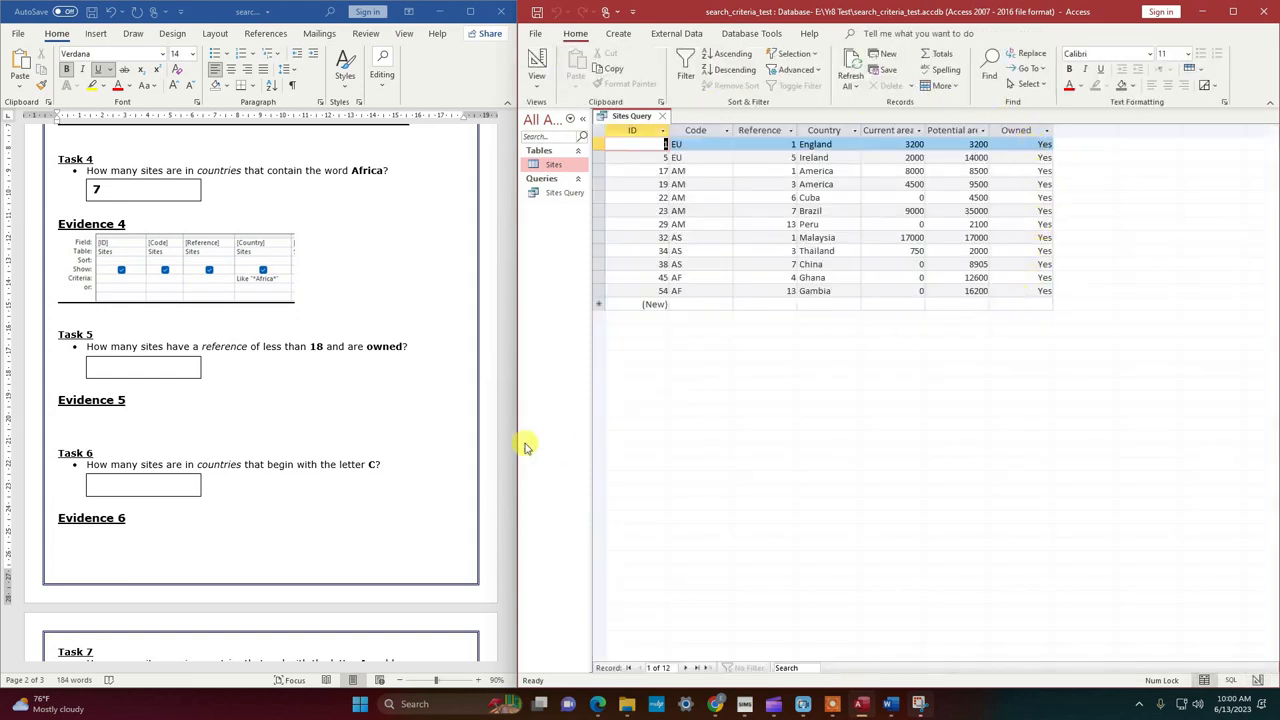
Step: Enter 12 as the Task 5 answer in the Word document and return Sites Query to Design View
left_click(143, 372)
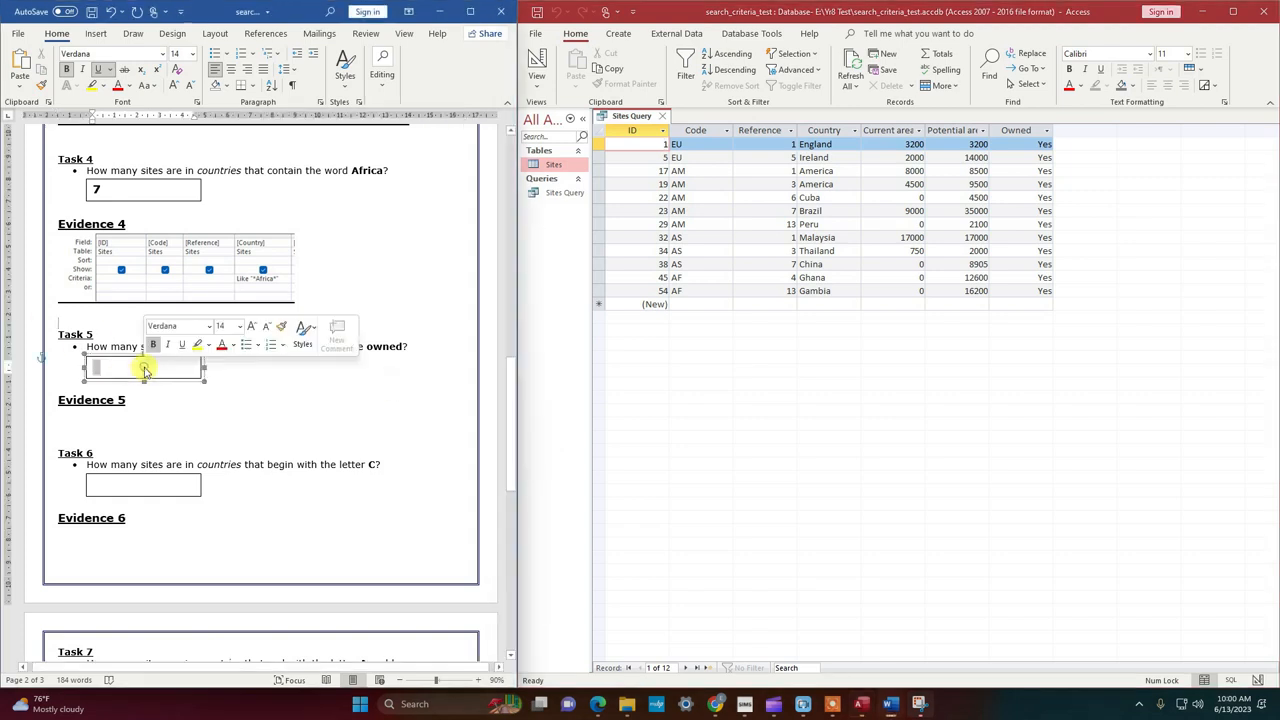
type("12")
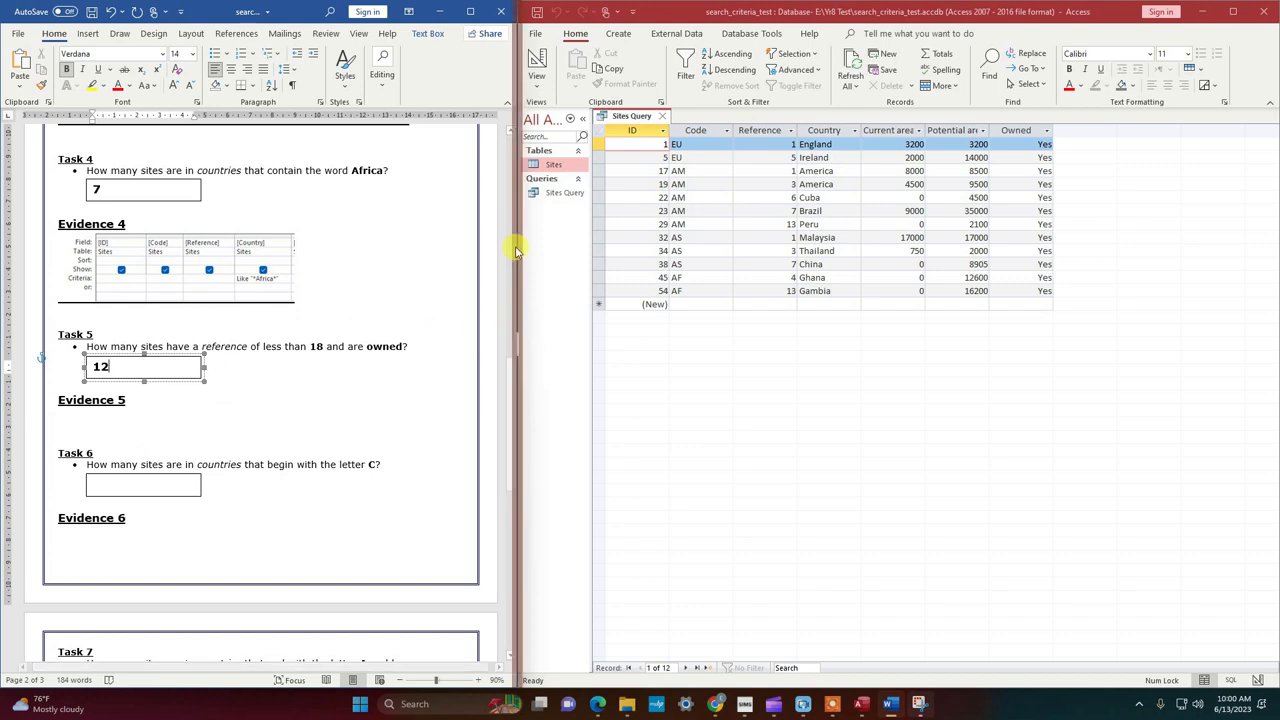
left_click(536, 62)
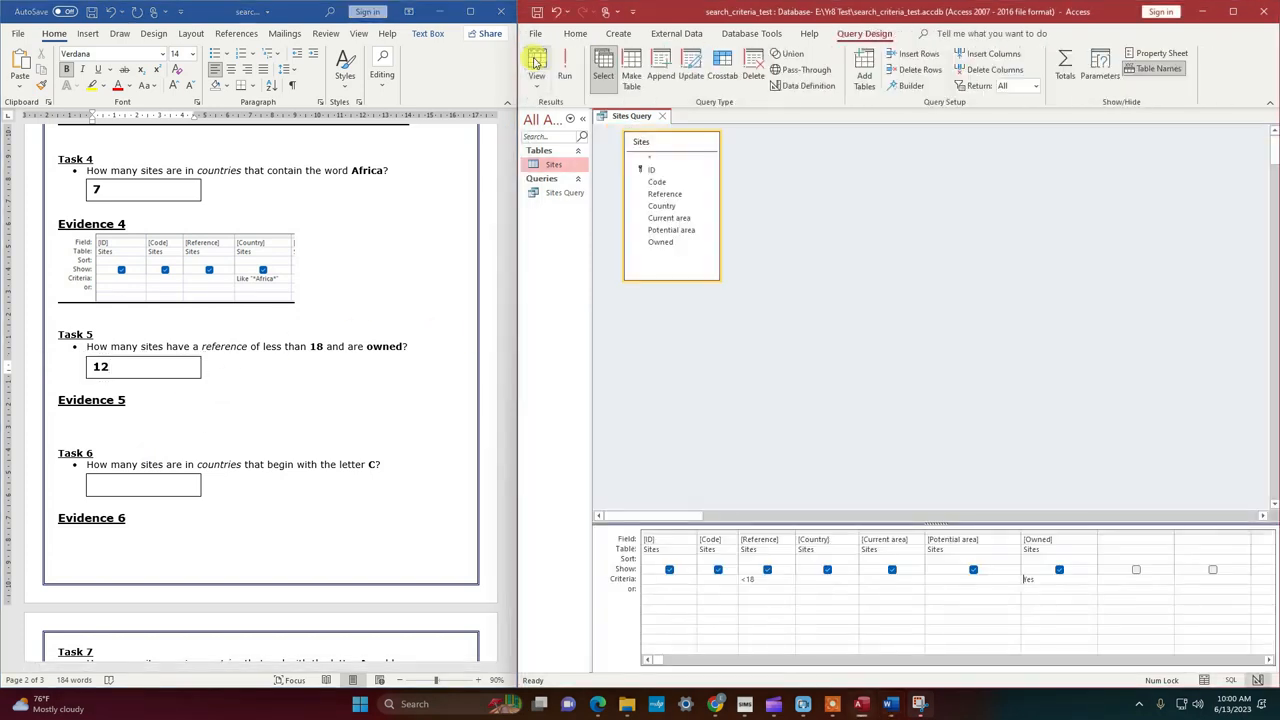
Step: Capture the query design grid from ID through Owned with Snipping Tool and paste it under Evidence 5
left_click(918, 703)
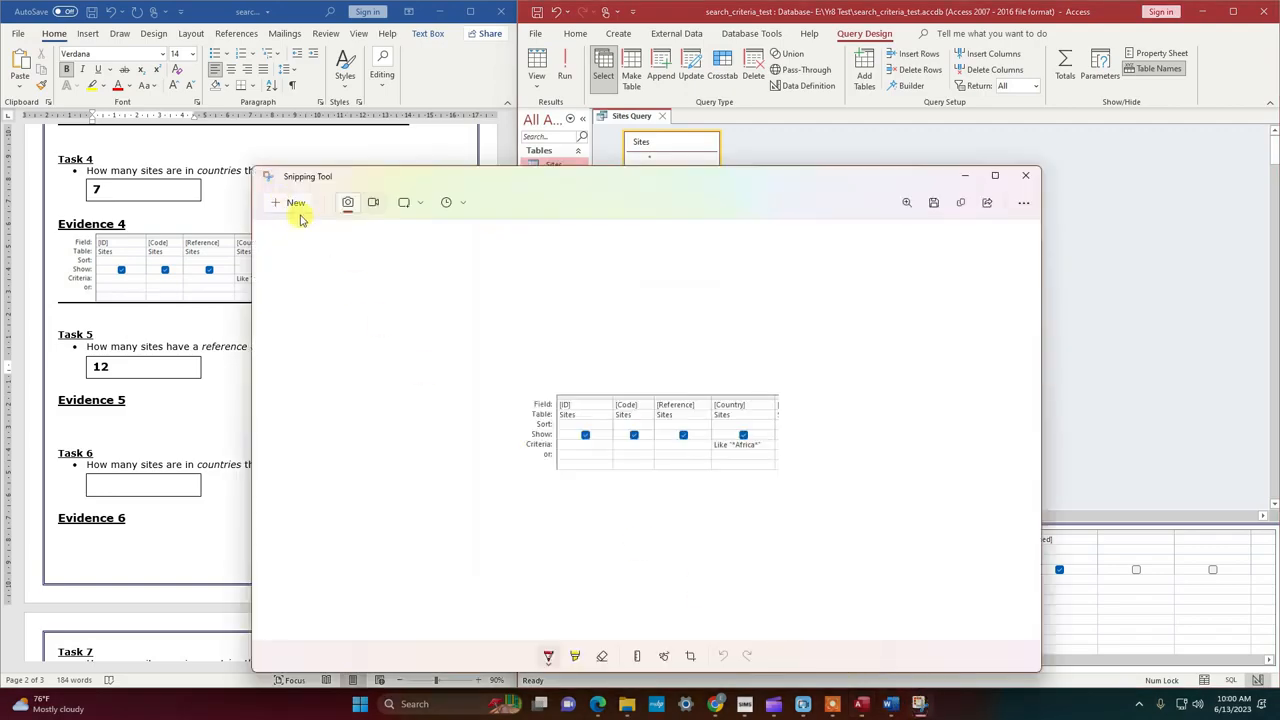
left_click(300, 206)
left_click_drag(600, 526, 1092, 600)
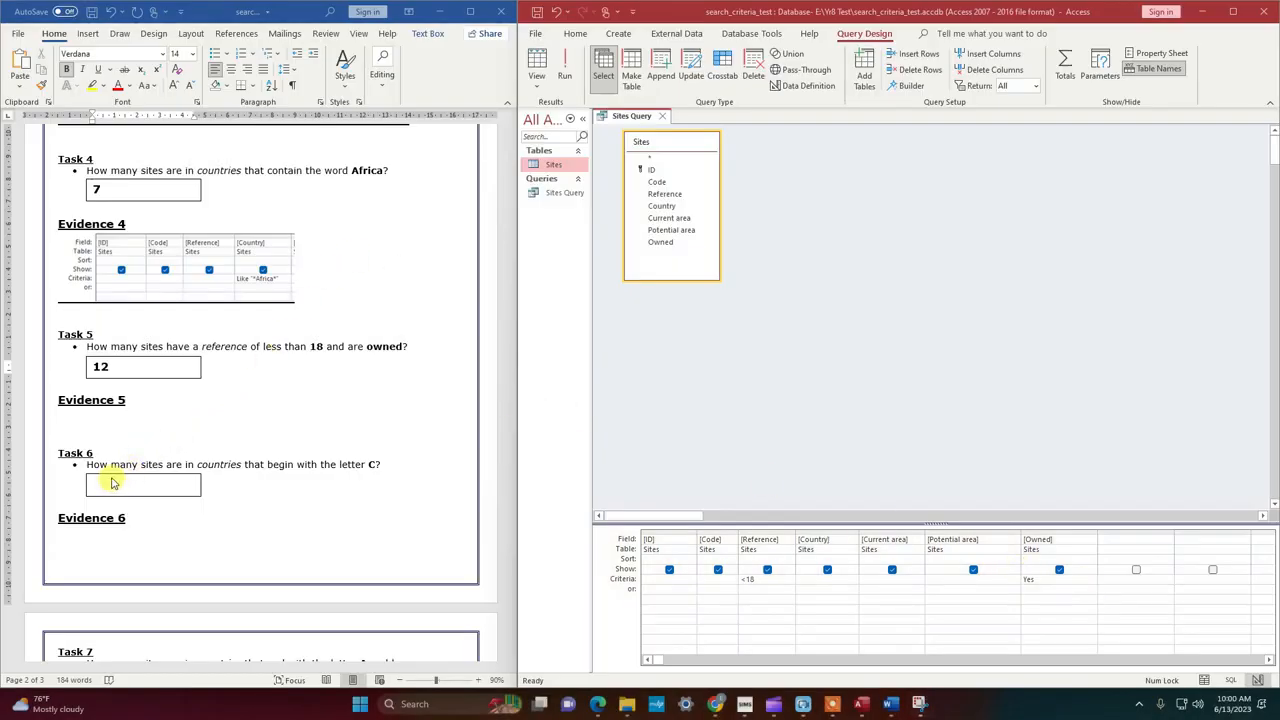
left_click(101, 415)
left_click(107, 412)
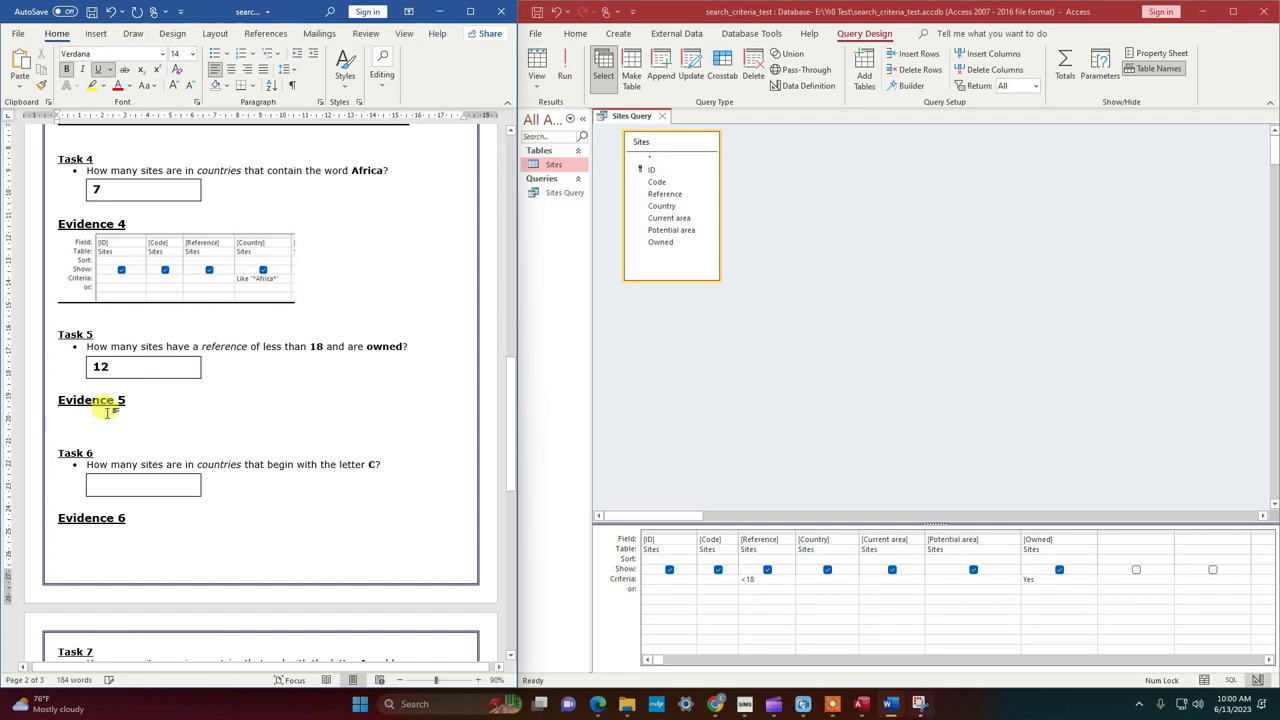
key("ctrl+v")
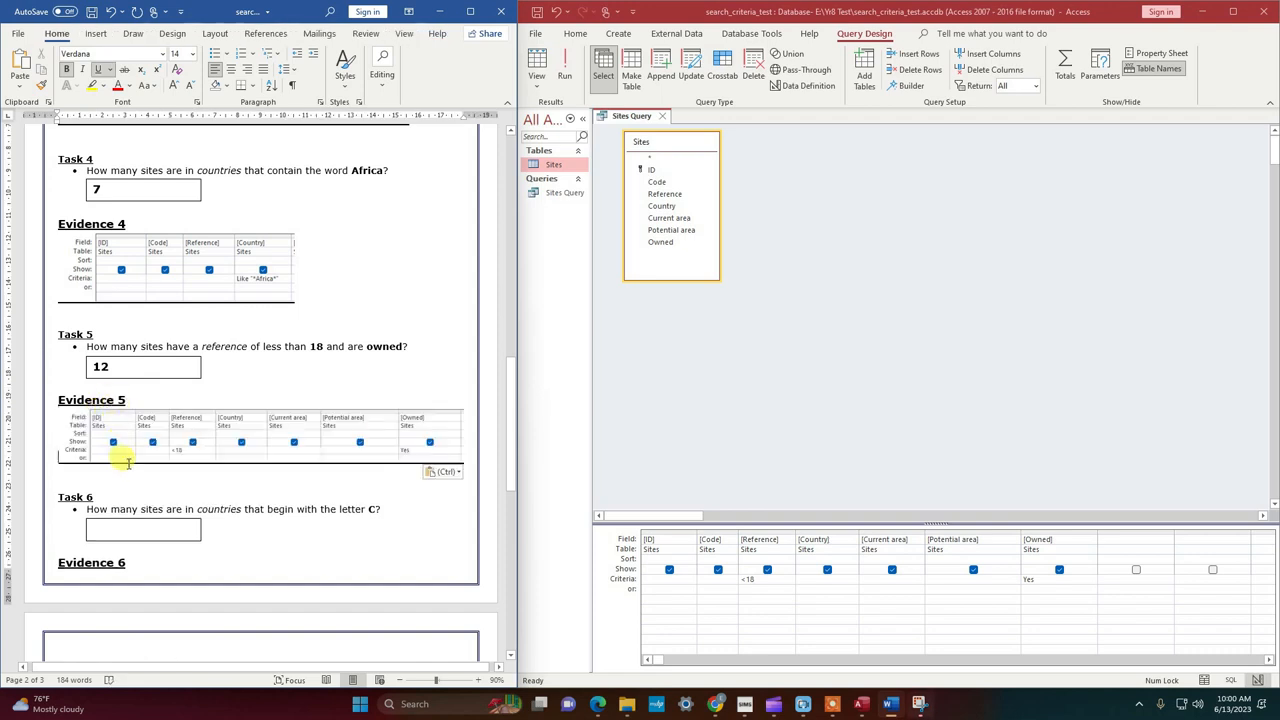
Step: Insert blank lines below the Evidence 5 screenshot to push the Task 6 heading onto the next page
left_click(97, 480)
key("Return")
key("Return")
key("Return")
key("Return")
key("Return")
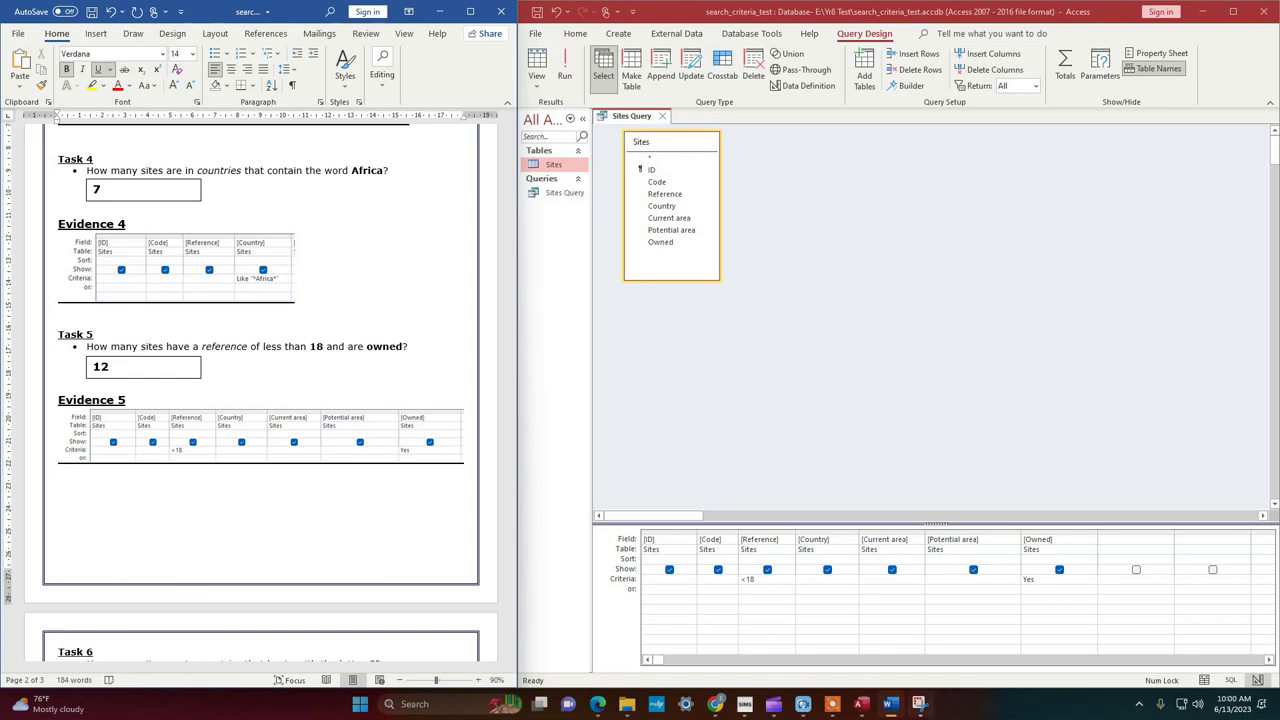
Step: Clear the Reference and Owned criteria in Sites Query
left_click_drag(509, 388, 512, 476)
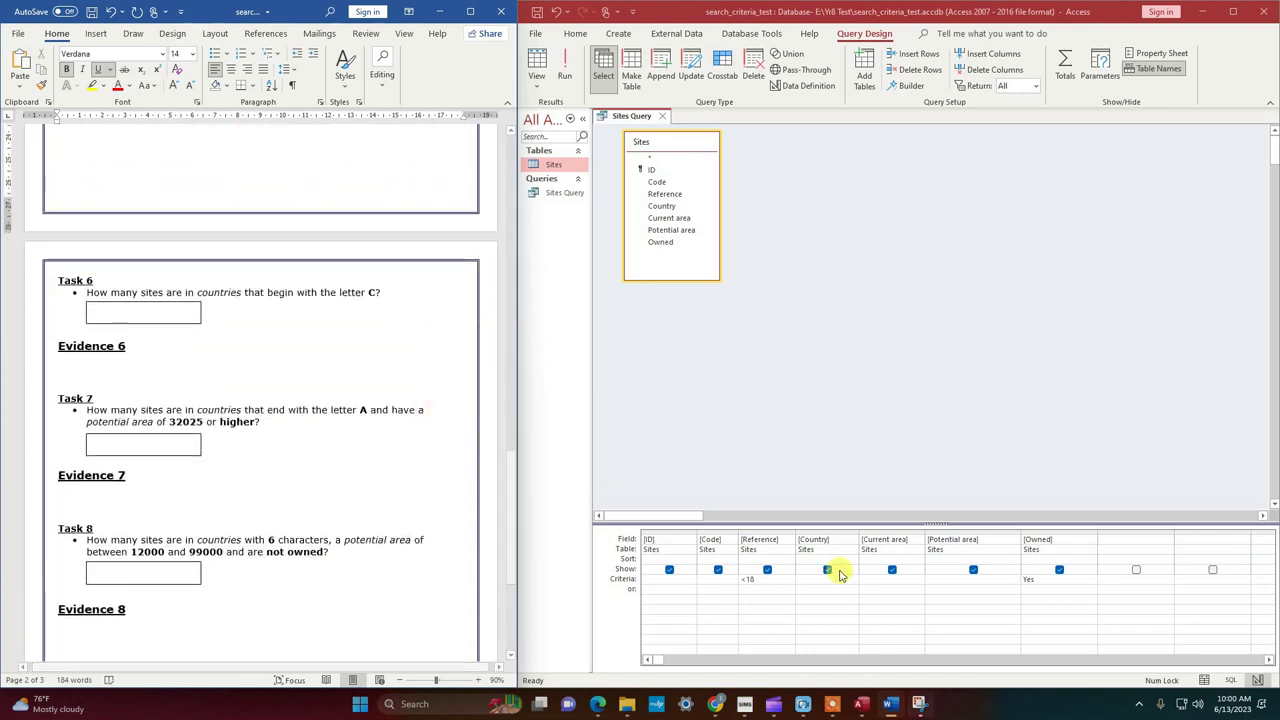
left_click(779, 586)
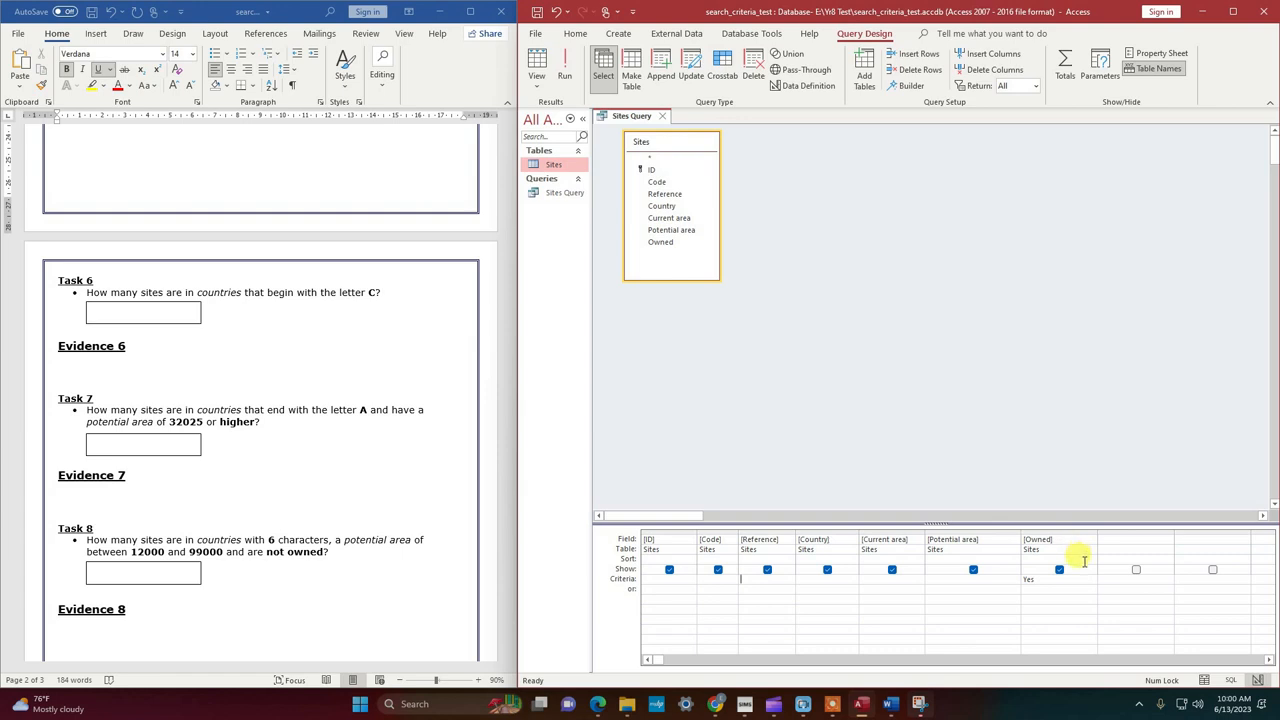
left_click(1048, 582)
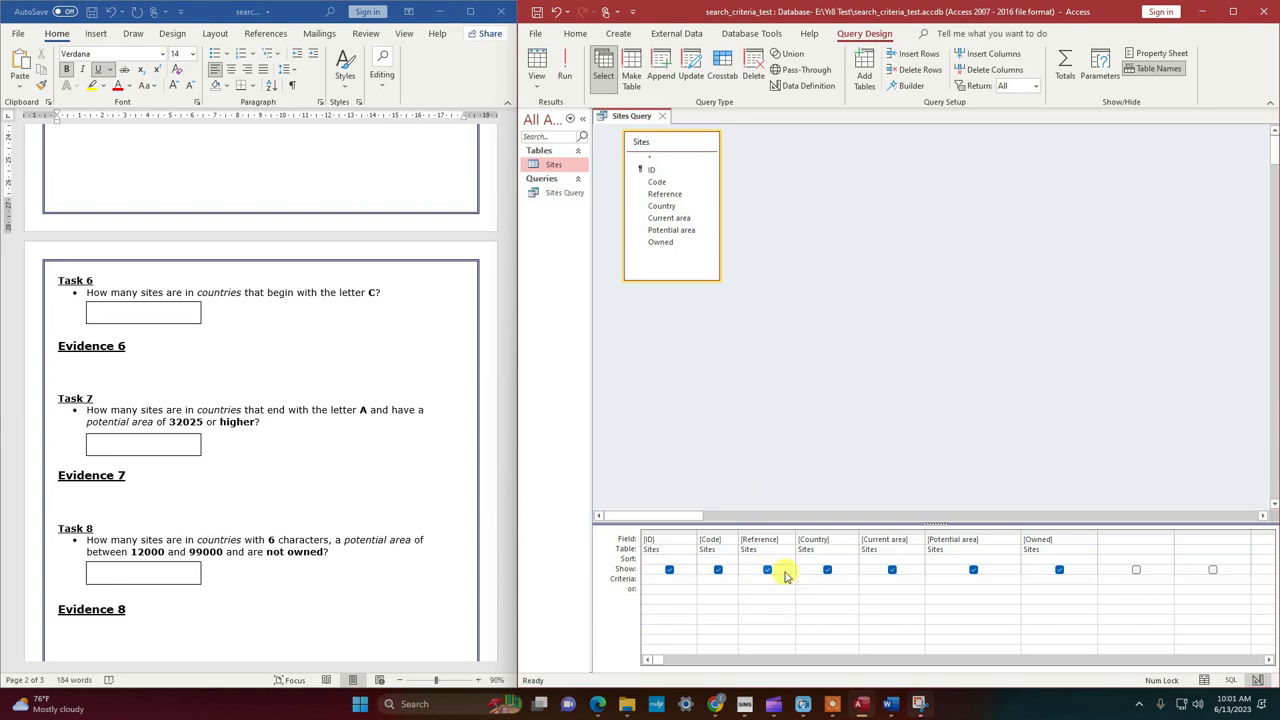
Step: Set the Country criterion to Like C* and run Sites Query
type("Like")
type("C")
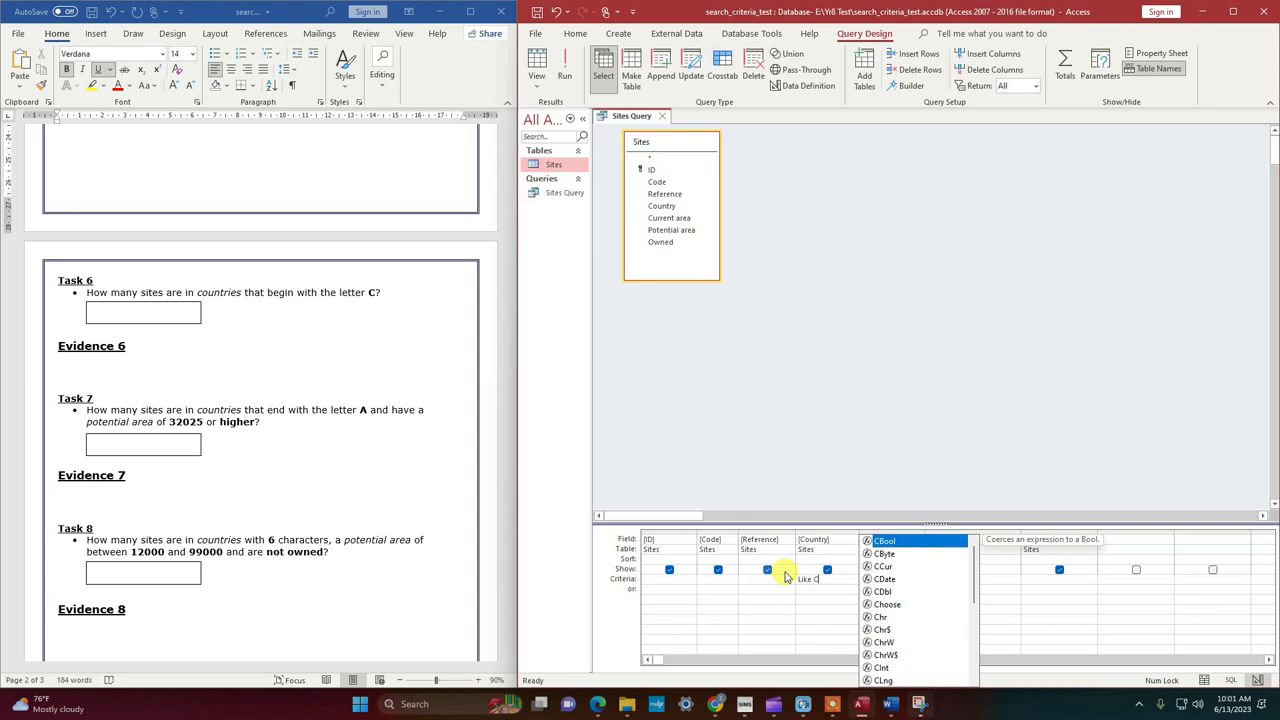
type("*")
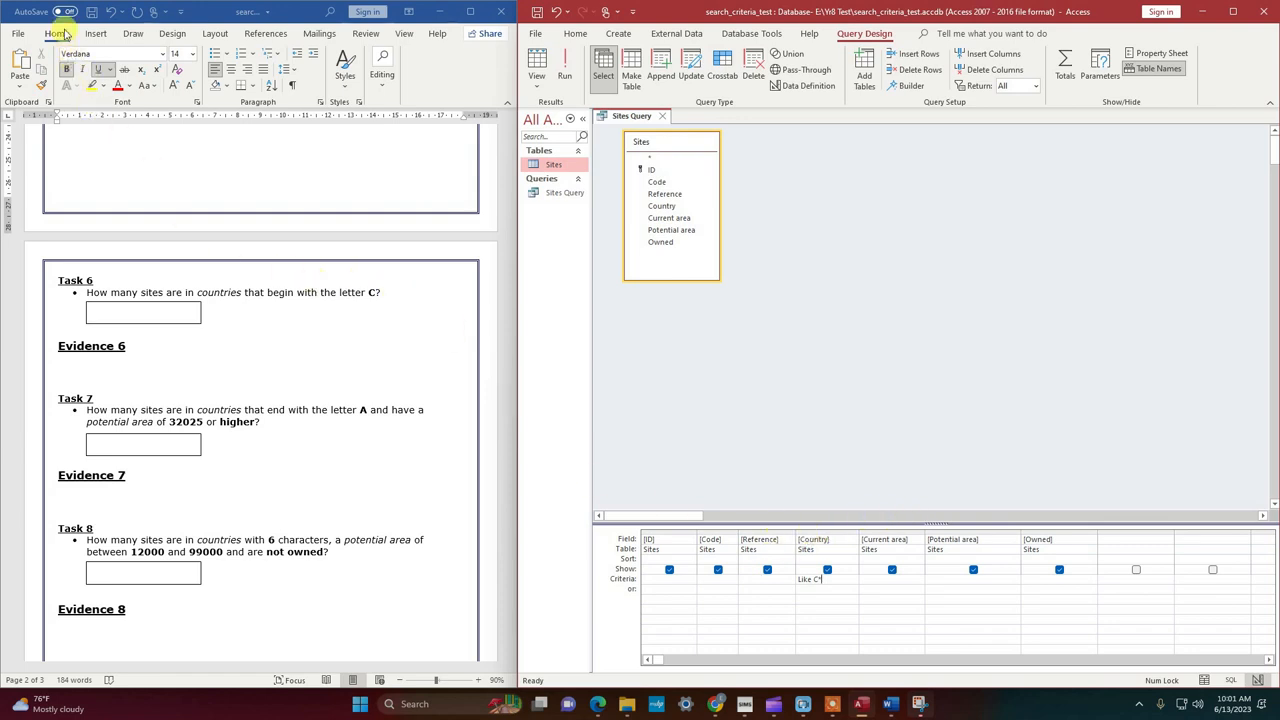
left_click(565, 68)
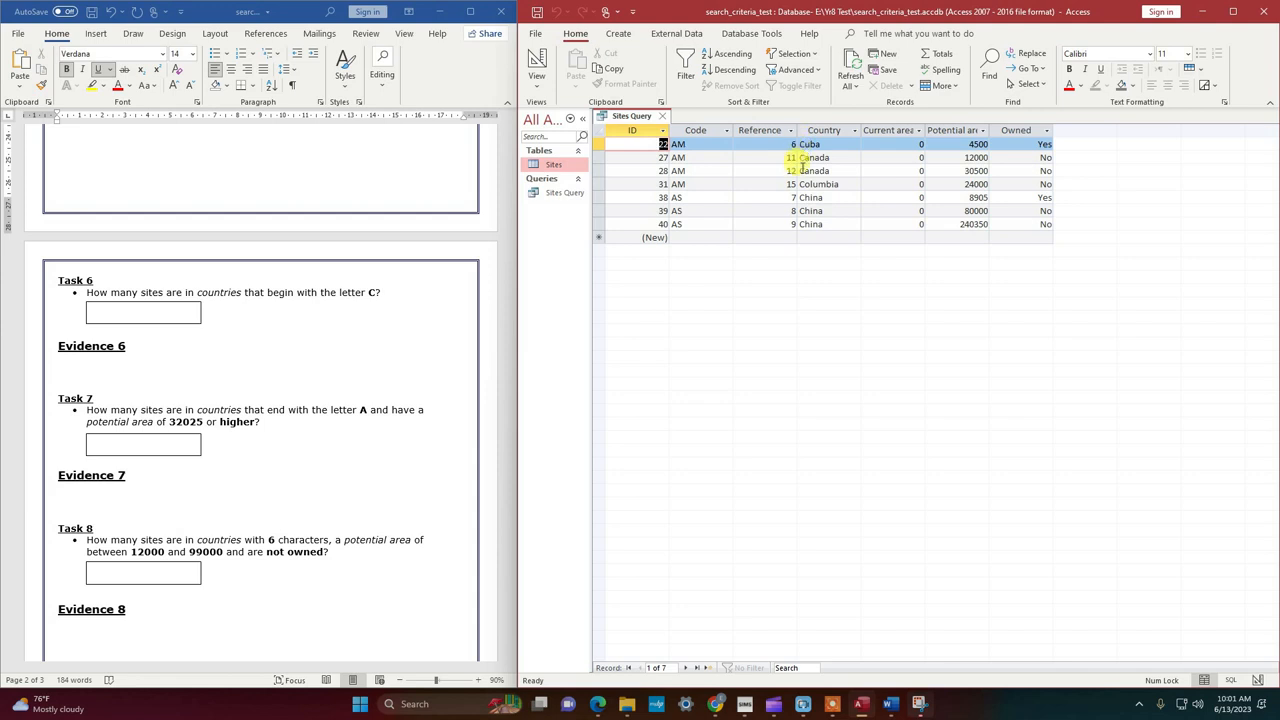
Step: Enter 7 as the Task 6 answer in the Word document
left_click(108, 313)
left_click(112, 313)
type("7")
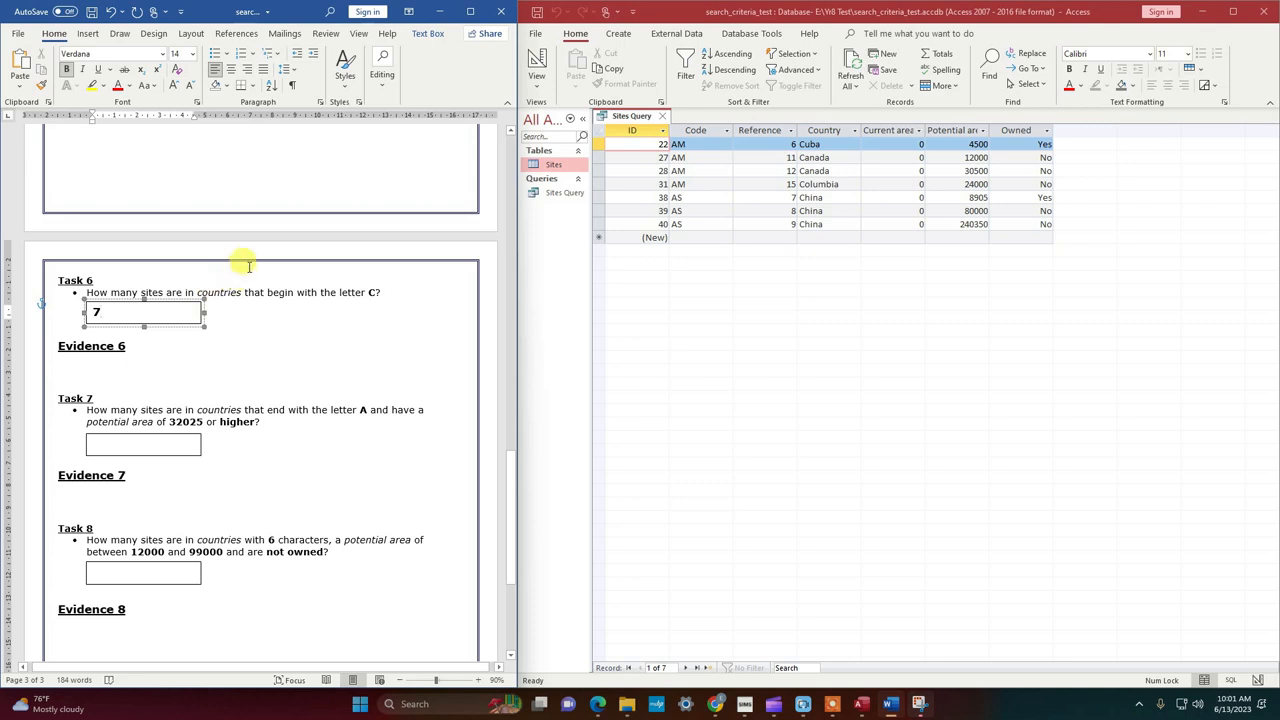
Step: Reopen Sites Query in Design View and capture its criteria grid through the Country column with Snipping Tool
left_click(540, 65)
left_click(890, 705)
left_click(311, 222)
left_click_drag(598, 525, 860, 600)
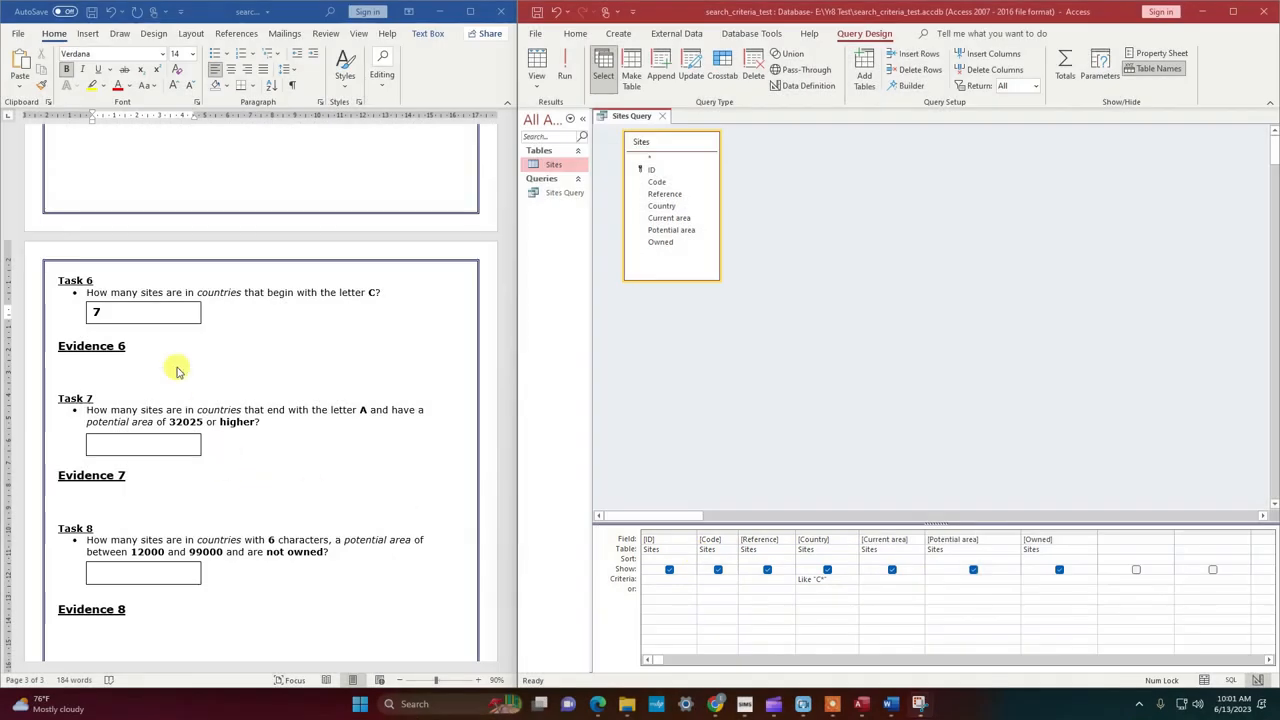
Step: Paste the captured criteria grid under the Evidence 6 heading in the Word document and save it
left_click(100, 363)
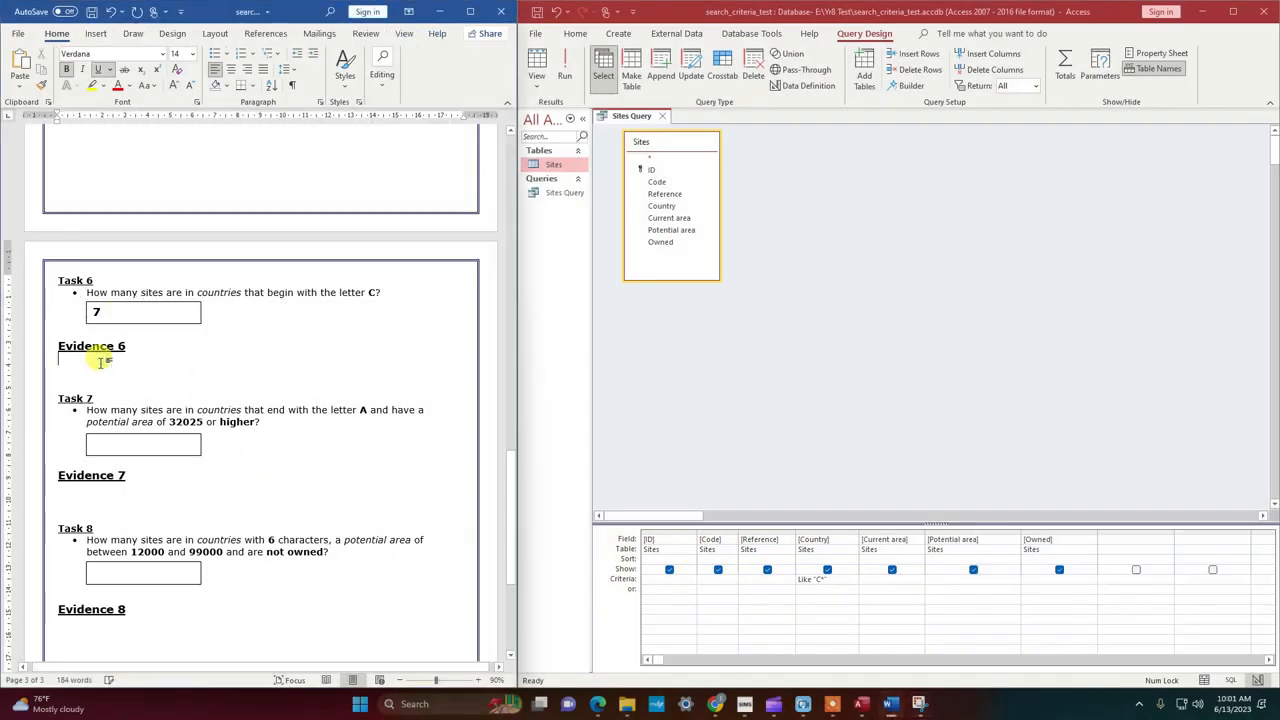
key("ctrl+v")
key("ctrl+s")
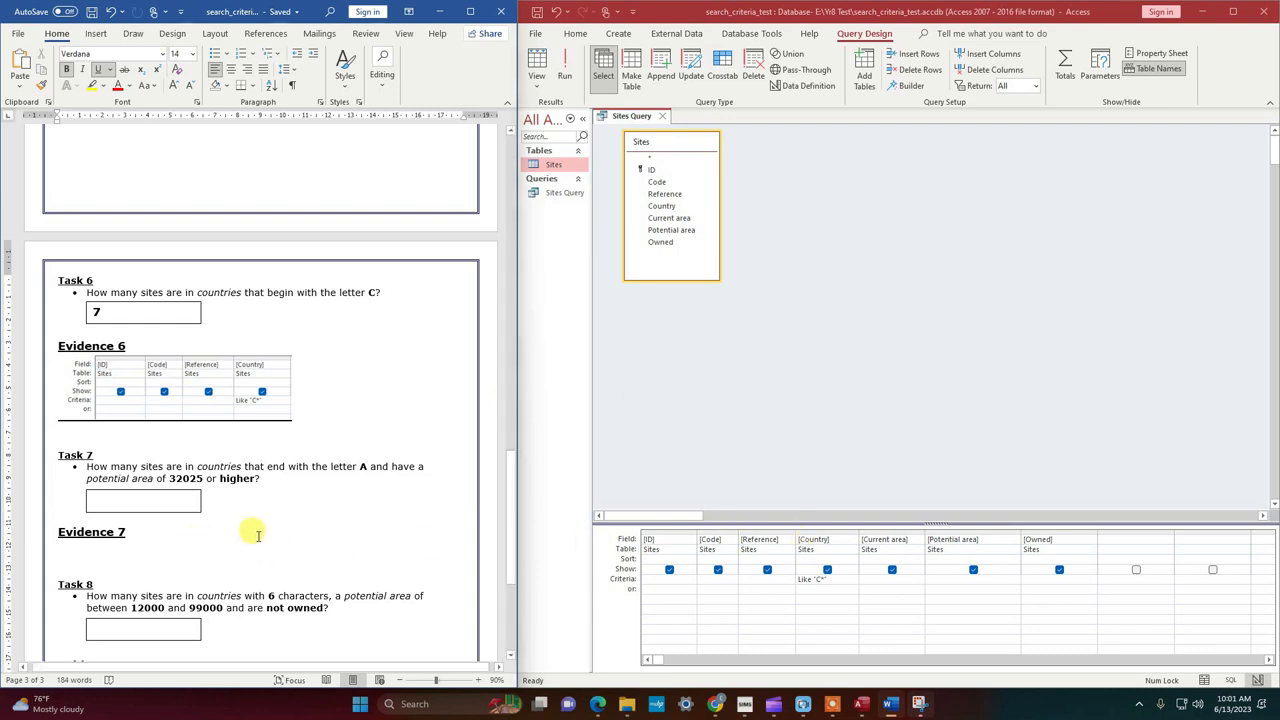
Step: Replace the Country criterion in Sites Query with Like *A, run the query and look through the records
left_click(838, 578)
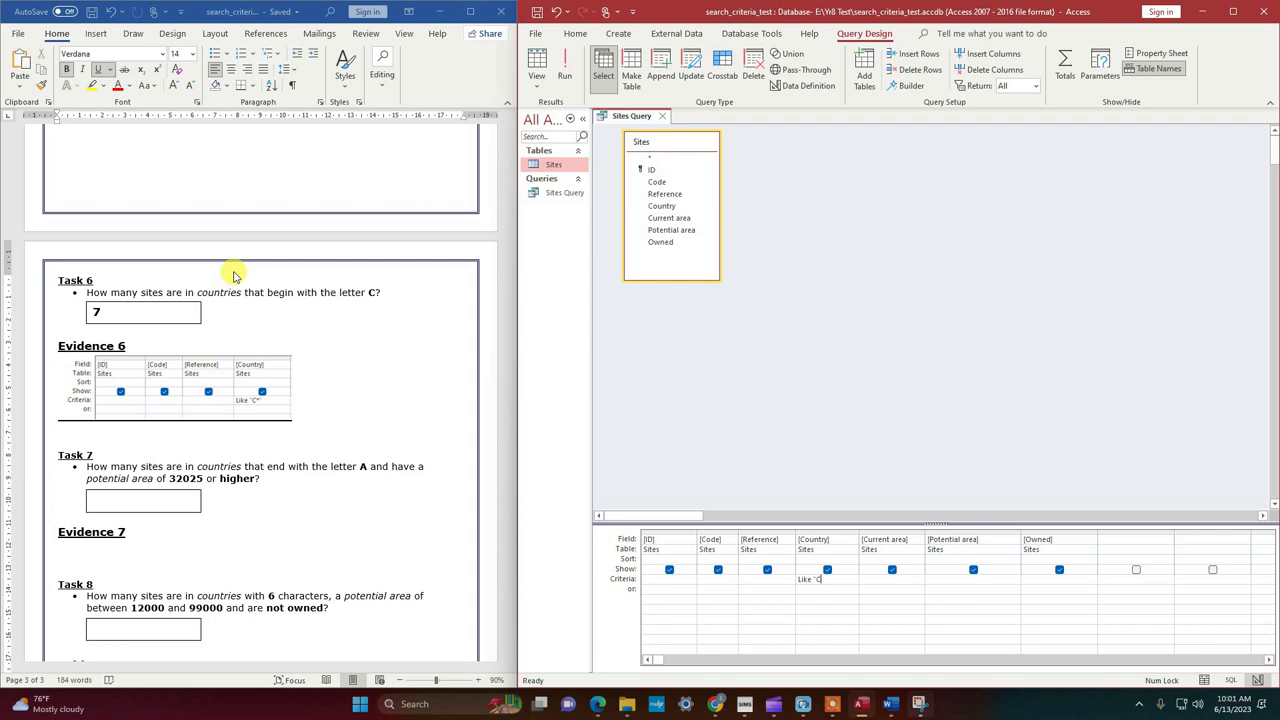
key("BackSpace")
key("BackSpace")
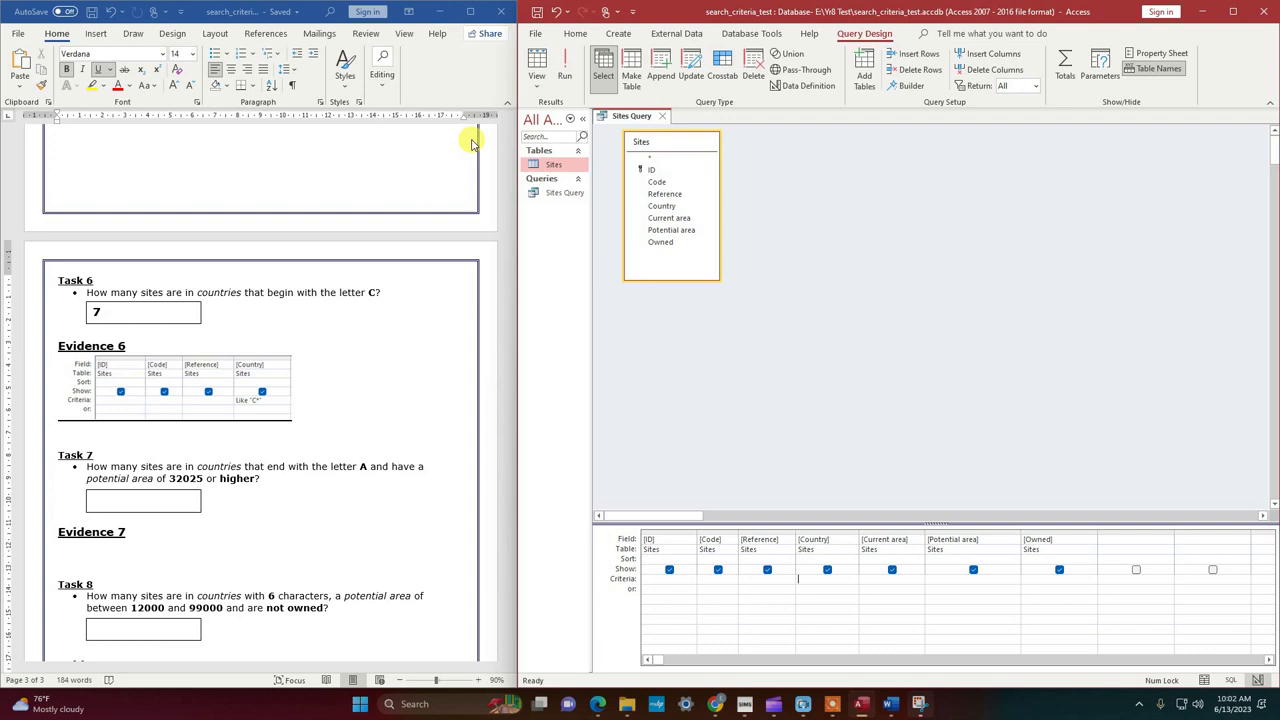
type("like")
key("BackSpace")
type("A")
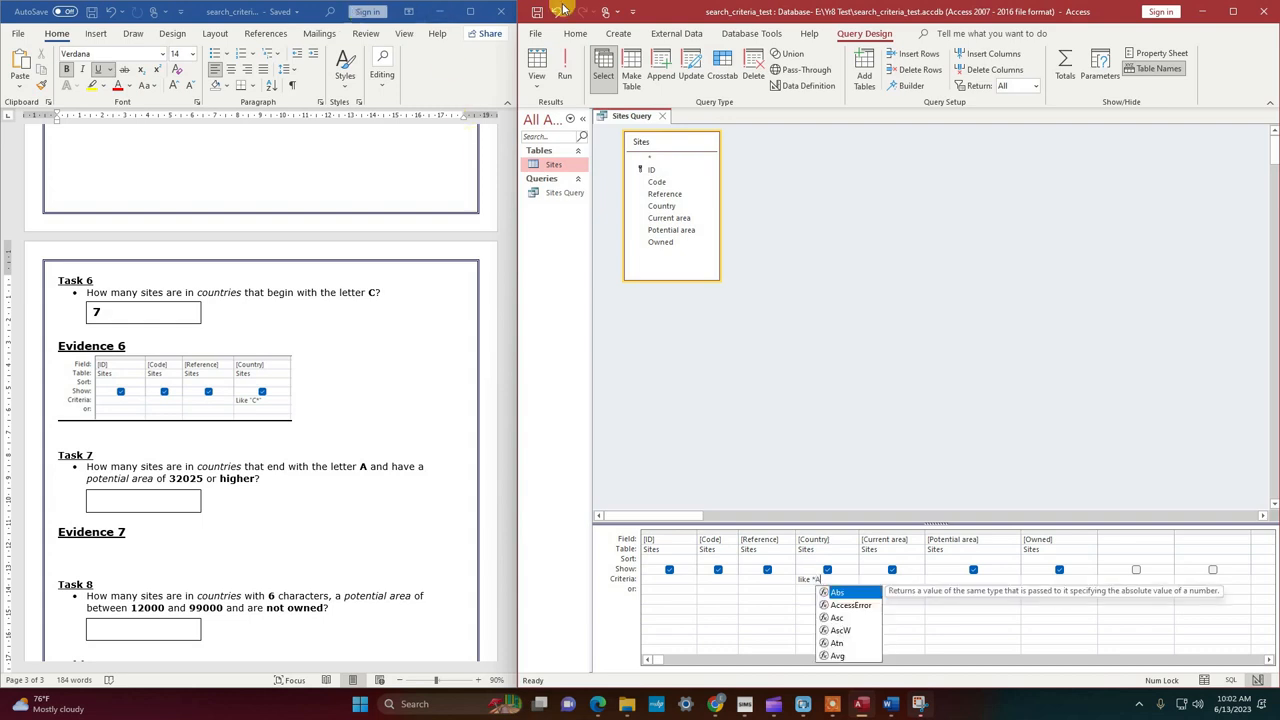
left_click(565, 70)
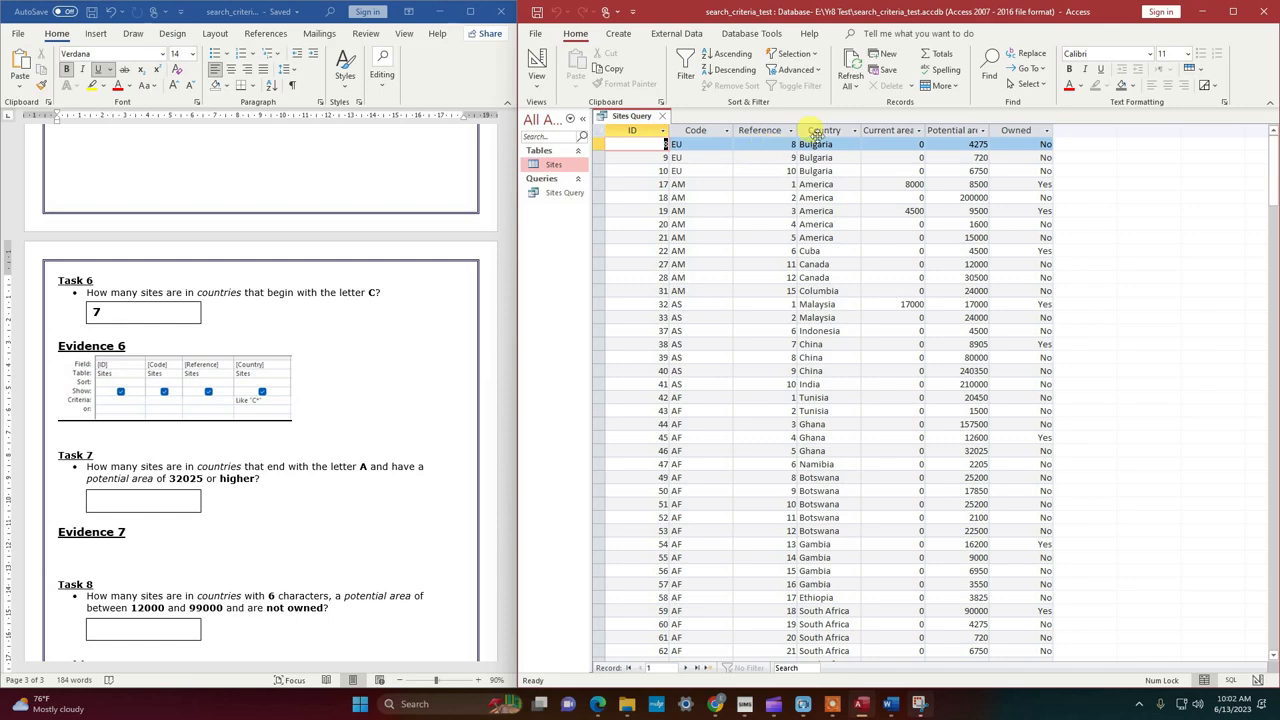
scroll(816, 260, "down", 1)
scroll(816, 280, "down", 9)
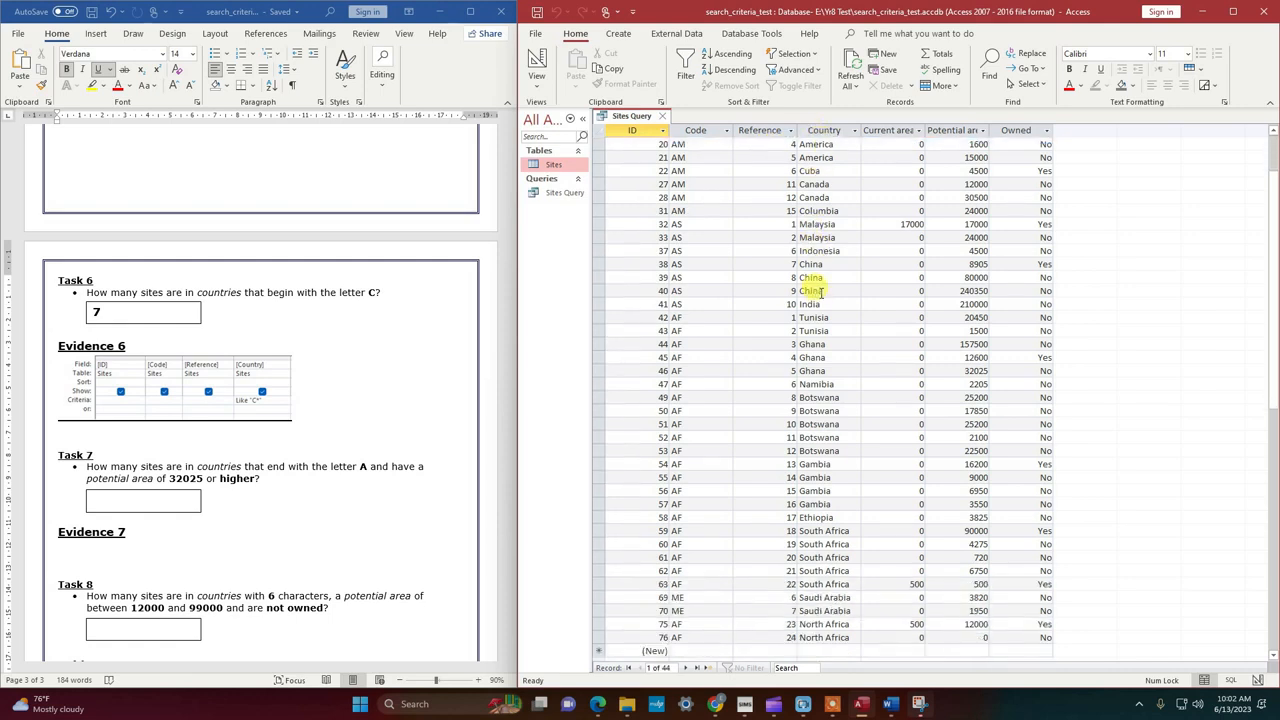
scroll(820, 288, "up", 6)
scroll(822, 289, "up", 4)
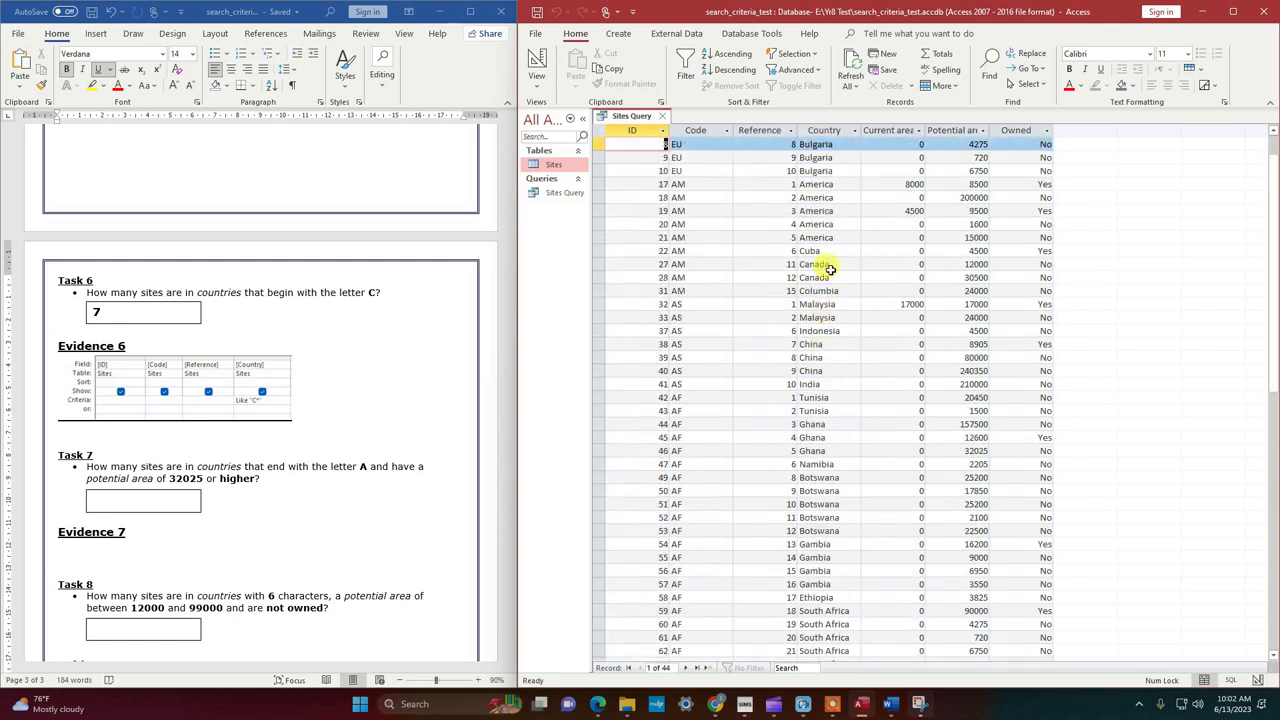
Step: Run Sites Query with the added Potential area criterion >=32025 and enter 7 as the Task 7 answer in Word
left_click(534, 60)
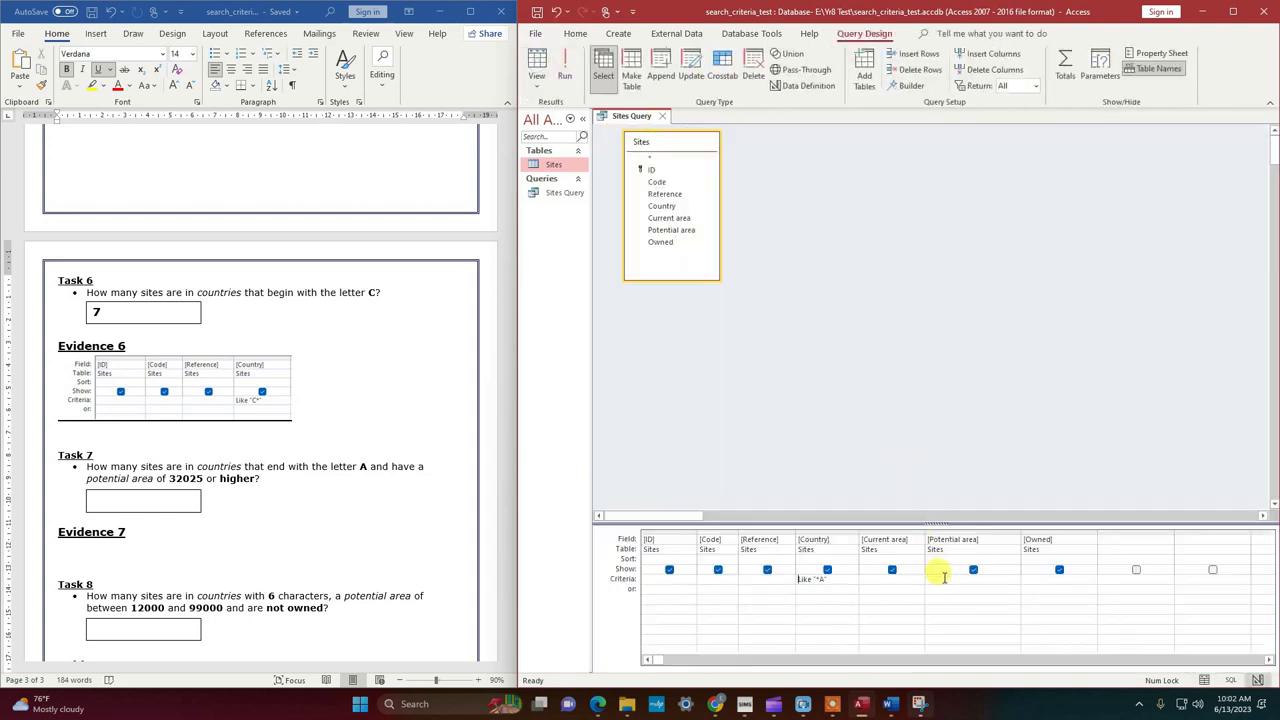
left_click(944, 577)
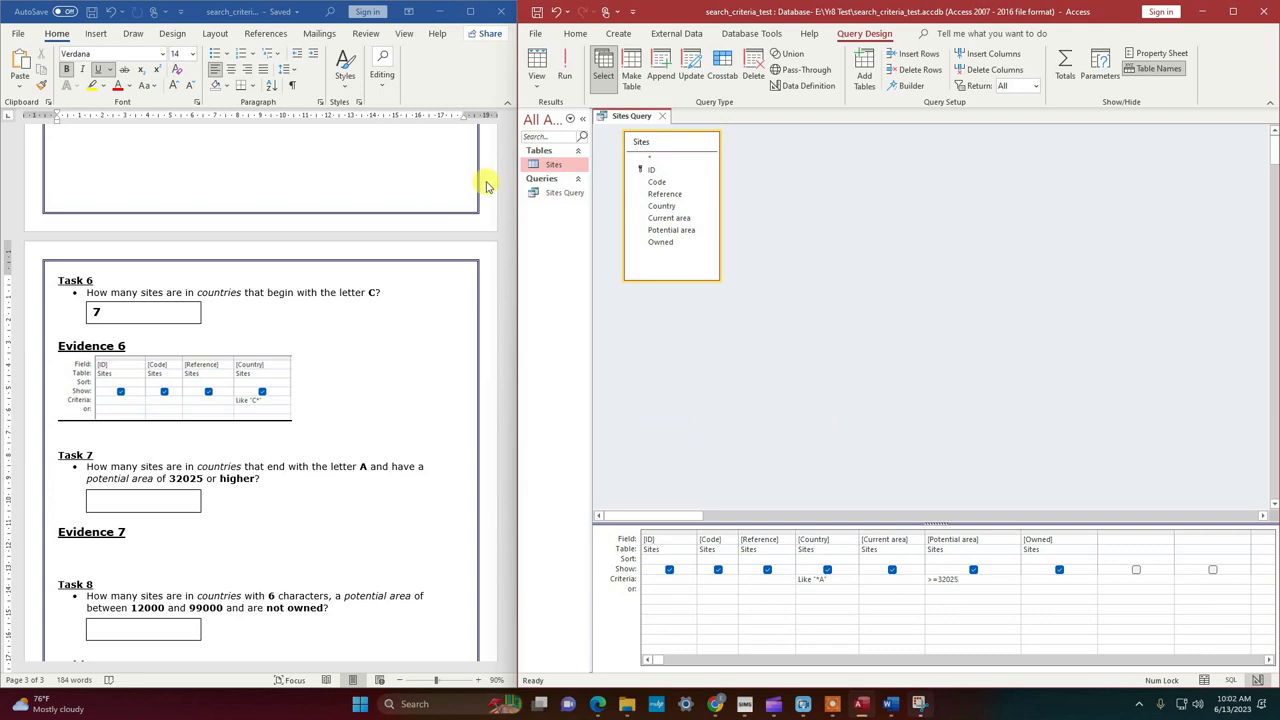
left_click(563, 62)
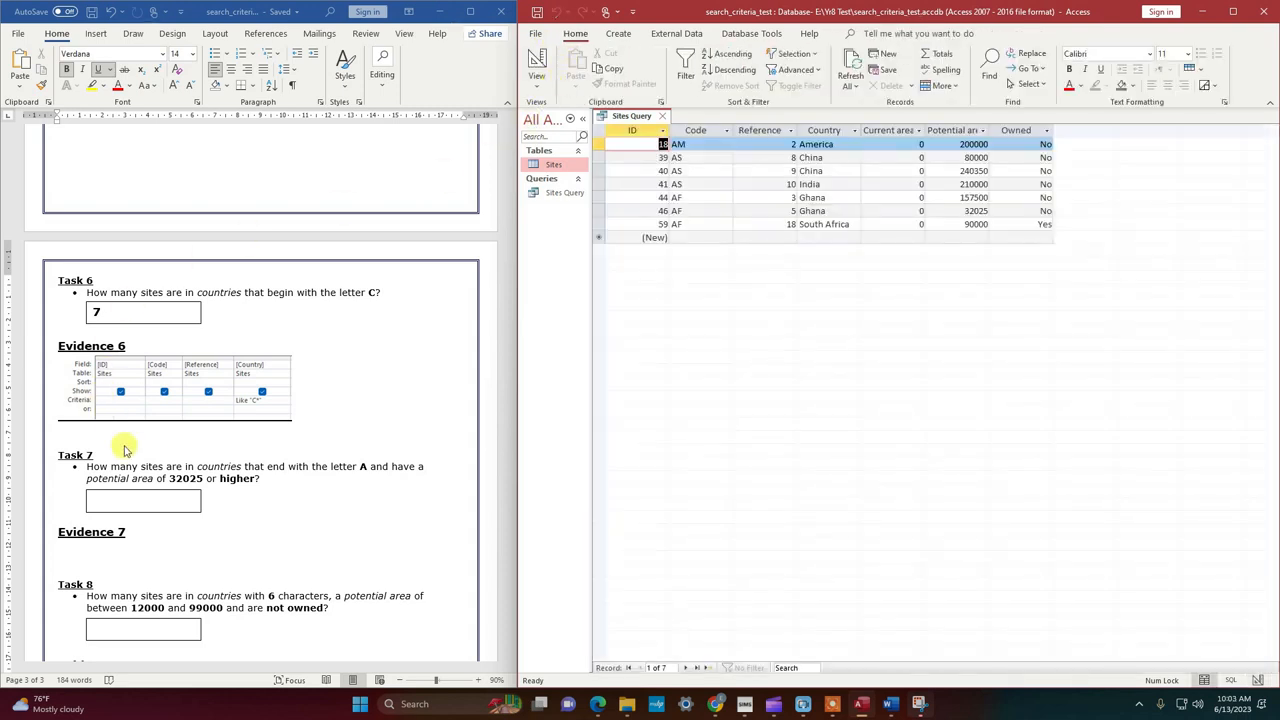
left_click(132, 504)
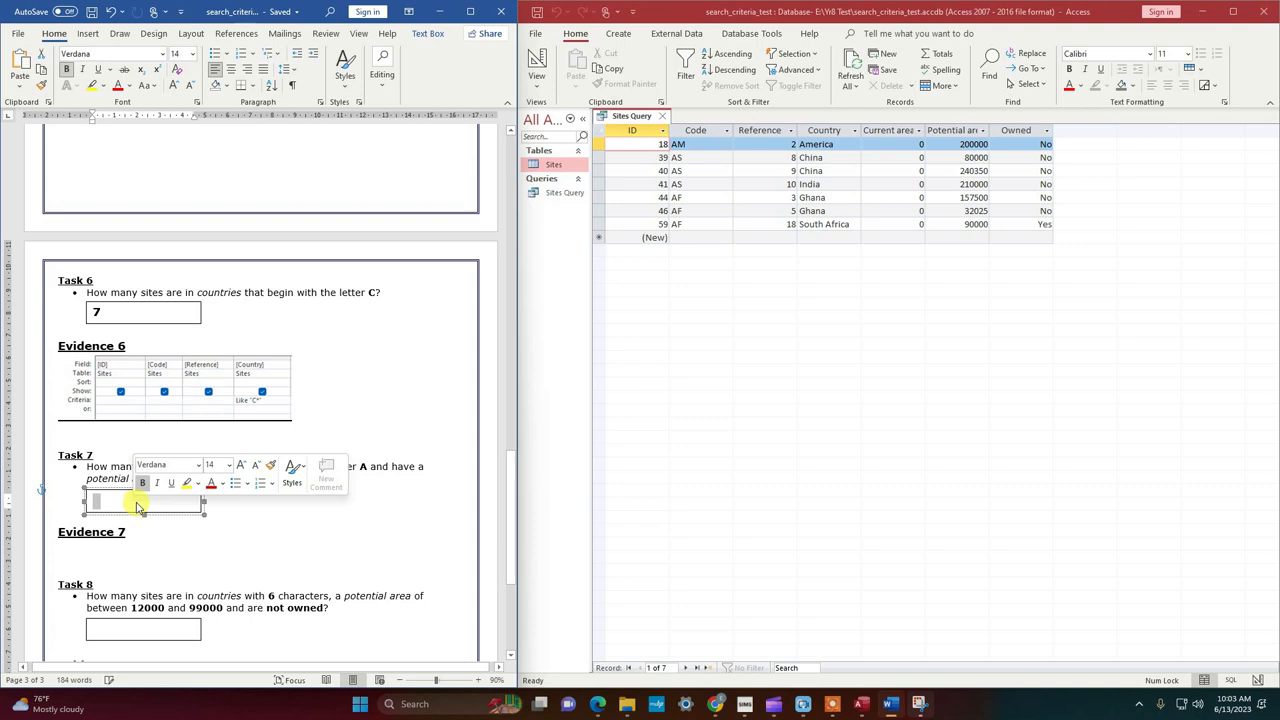
type("7")
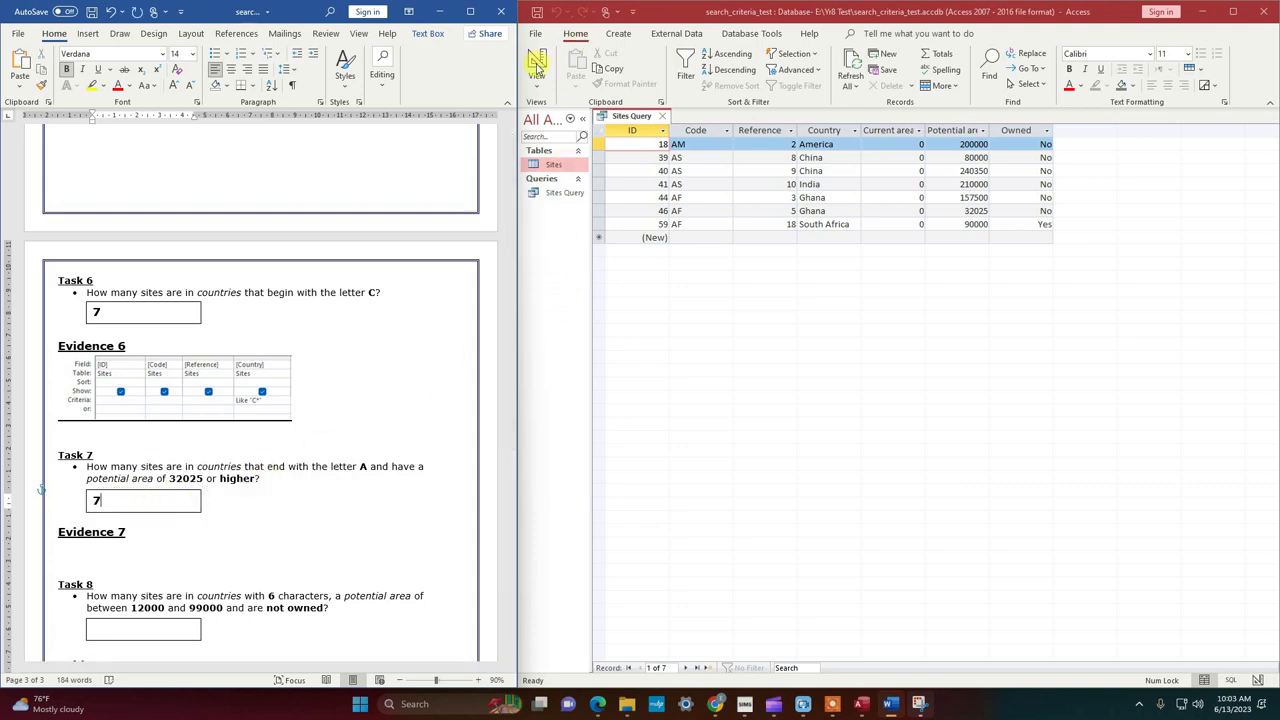
Step: Reopen Sites Query in Design View and capture its criteria grid through the Potential area column with Snipping Tool
left_click(537, 64)
left_click(537, 64)
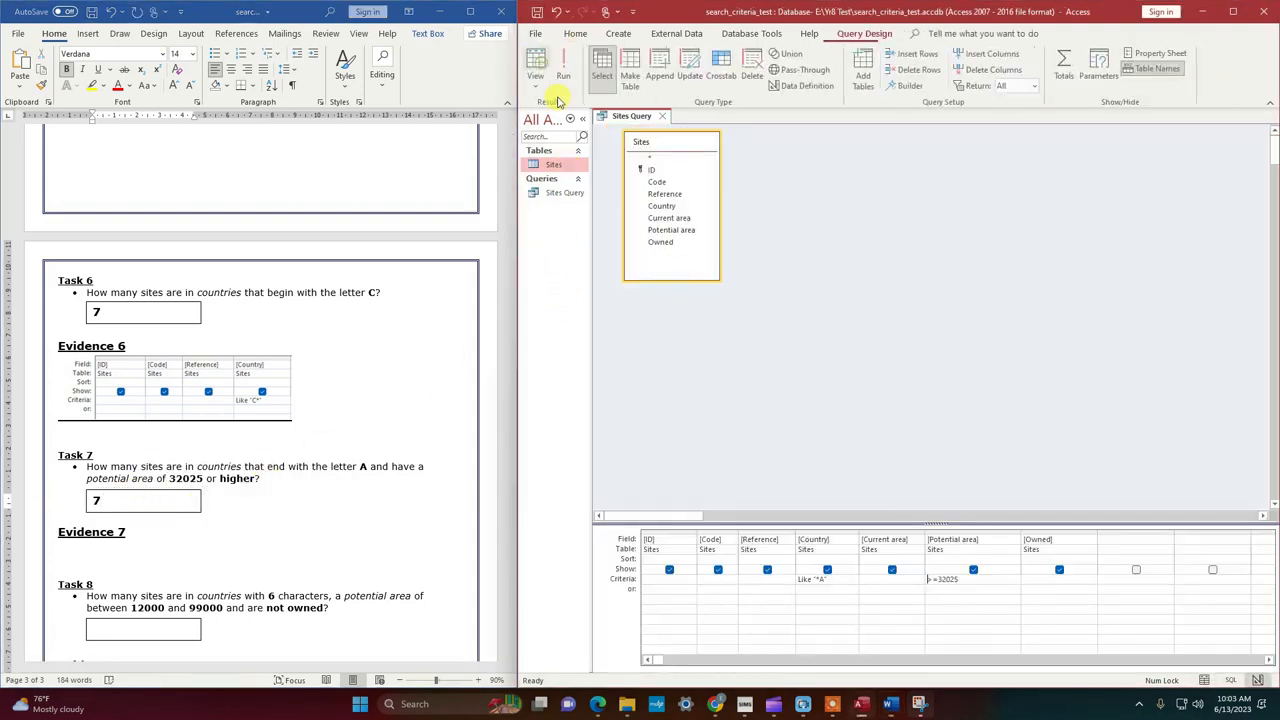
left_click(918, 703)
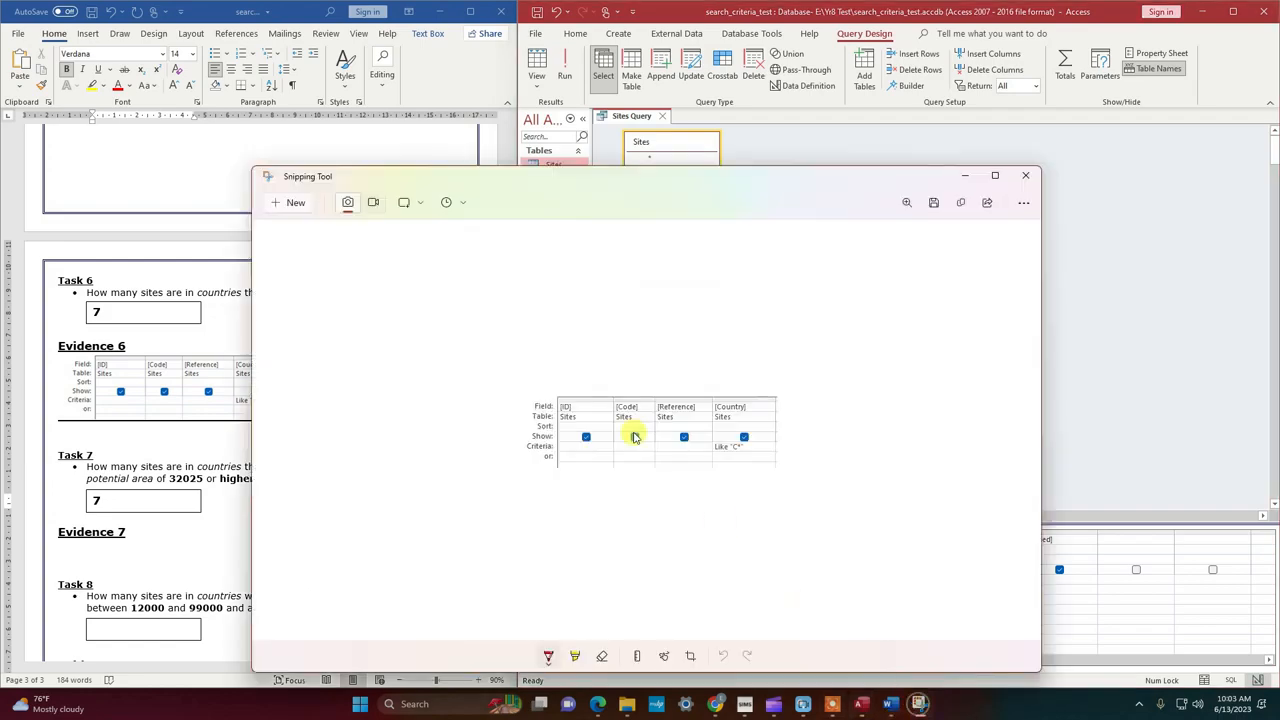
left_click(291, 203)
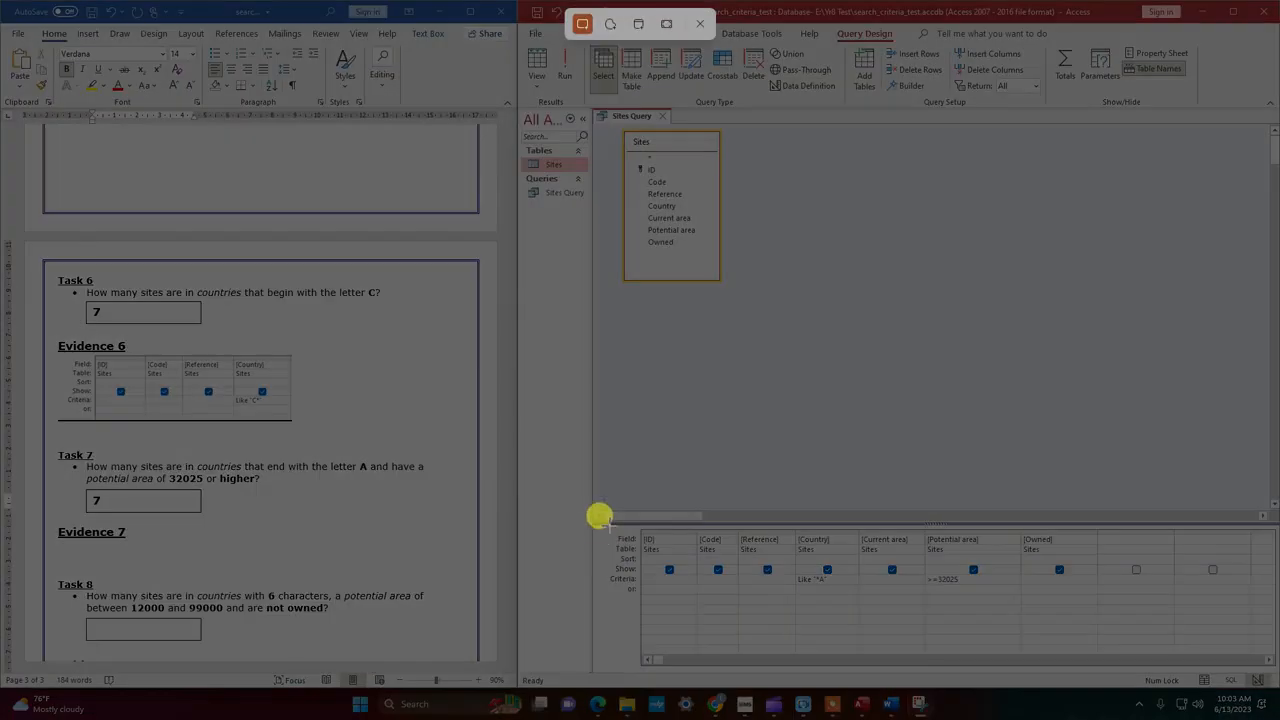
left_click_drag(606, 528, 1037, 597)
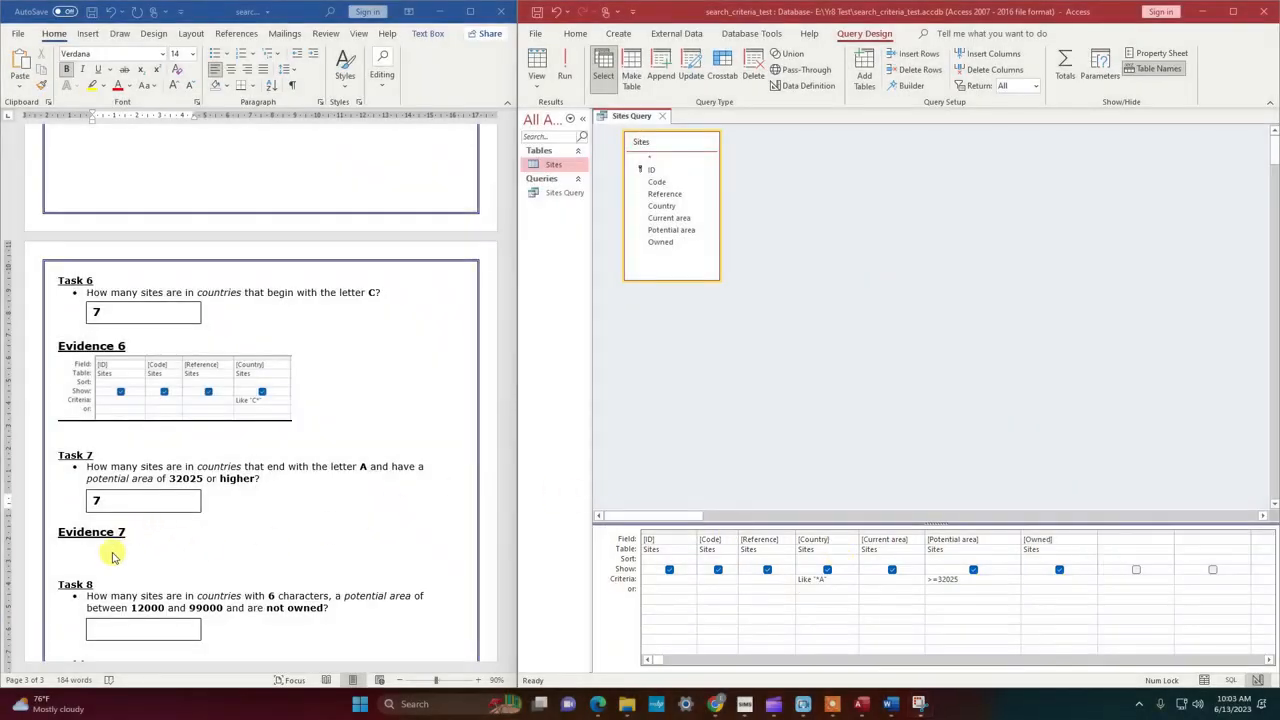
Step: Paste the captured criteria grid under the Evidence 7 heading in the Word document
left_click(60, 533)
left_click(126, 533)
key("Return")
key("ctrl+v")
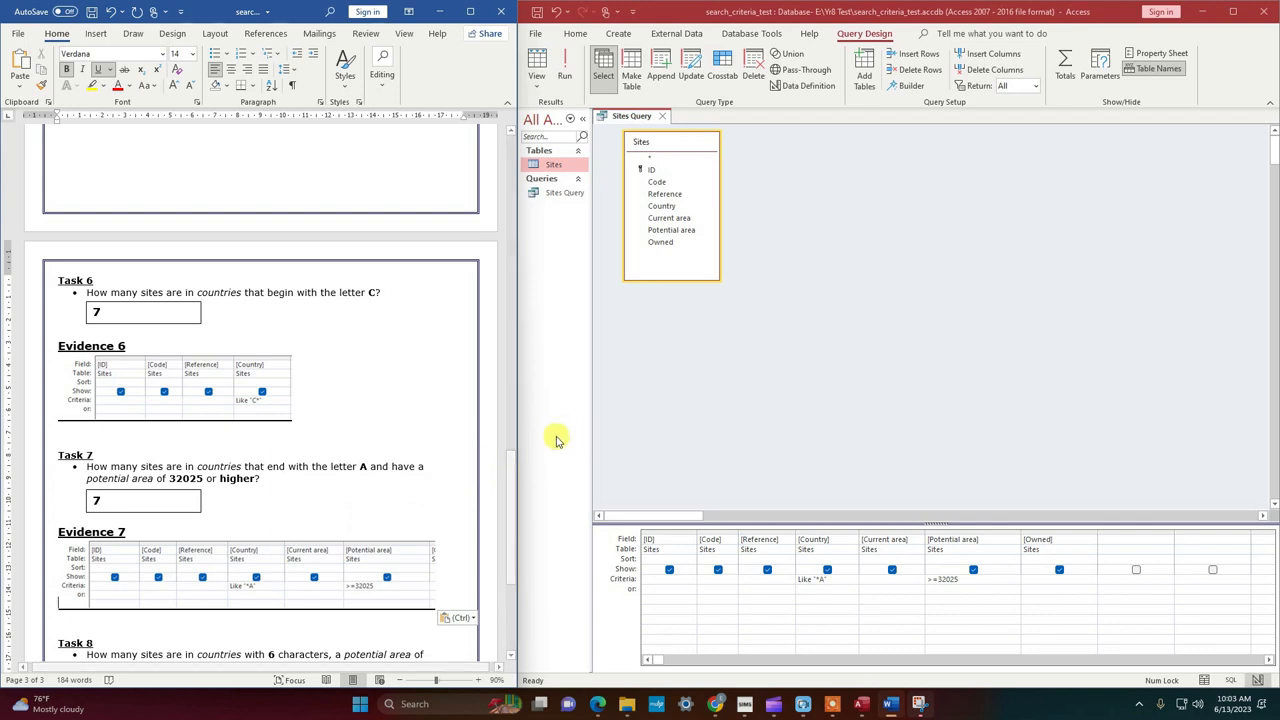
Step: Set the Country criterion to Like "??????" with the Potential area criterion cleared, and run Sites Query
left_click_drag(509, 509, 509, 592)
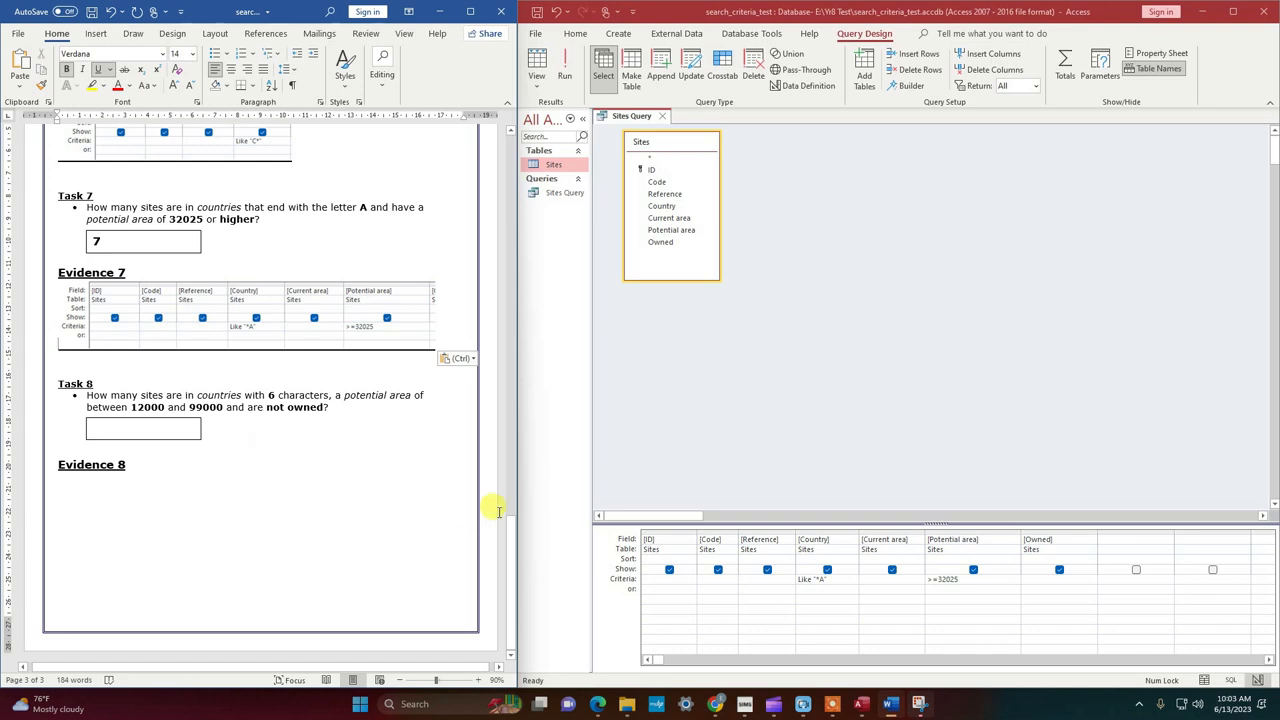
left_click(841, 579)
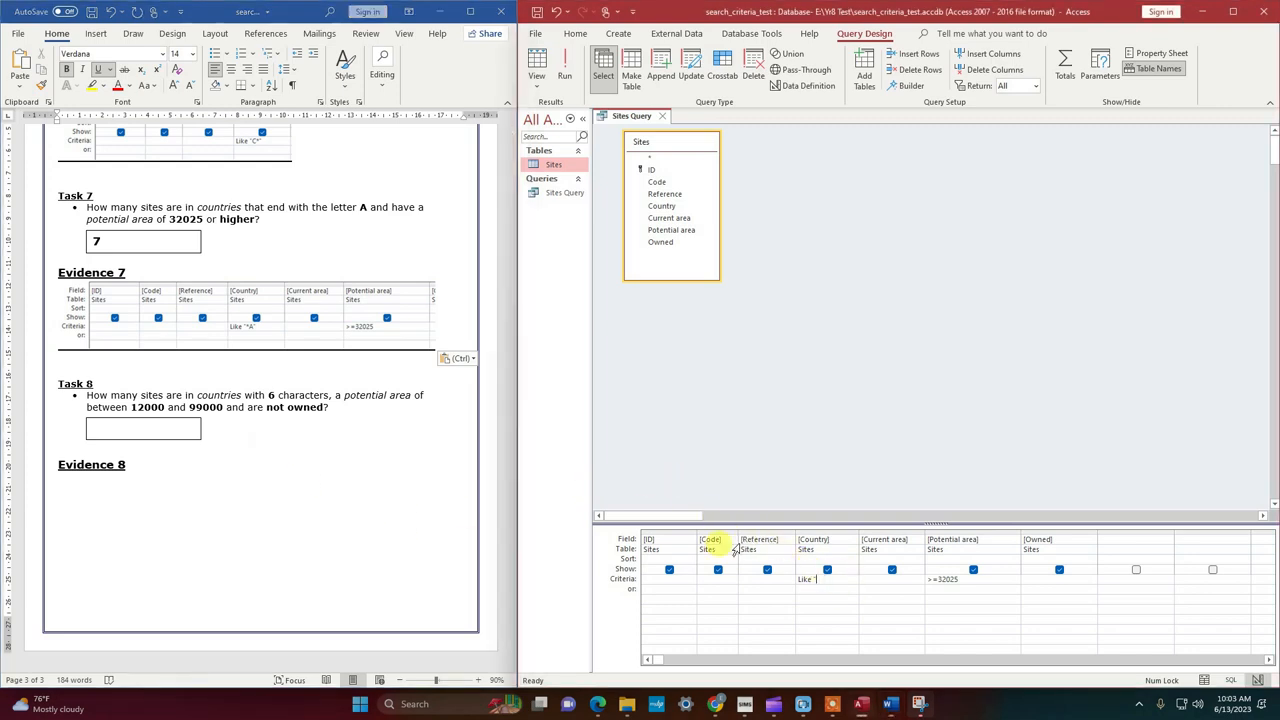
key("BackSpace")
key("BackSpace")
key("BackSpace")
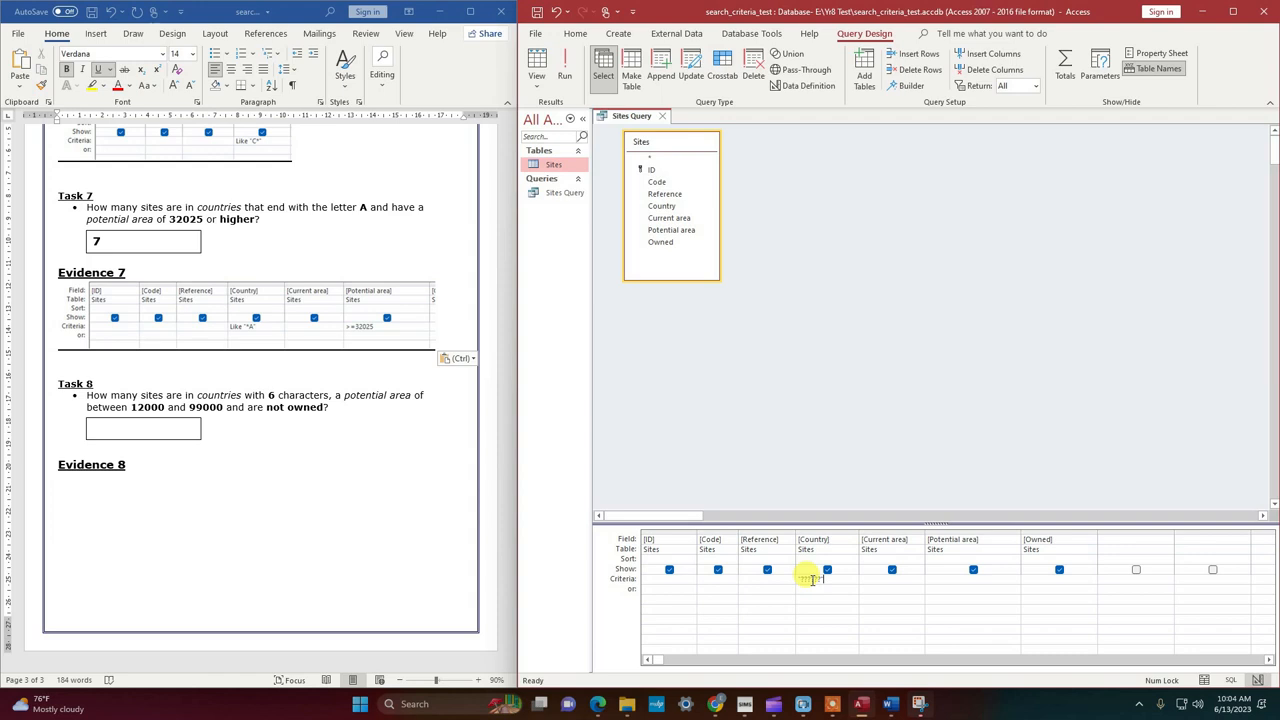
left_click(875, 580)
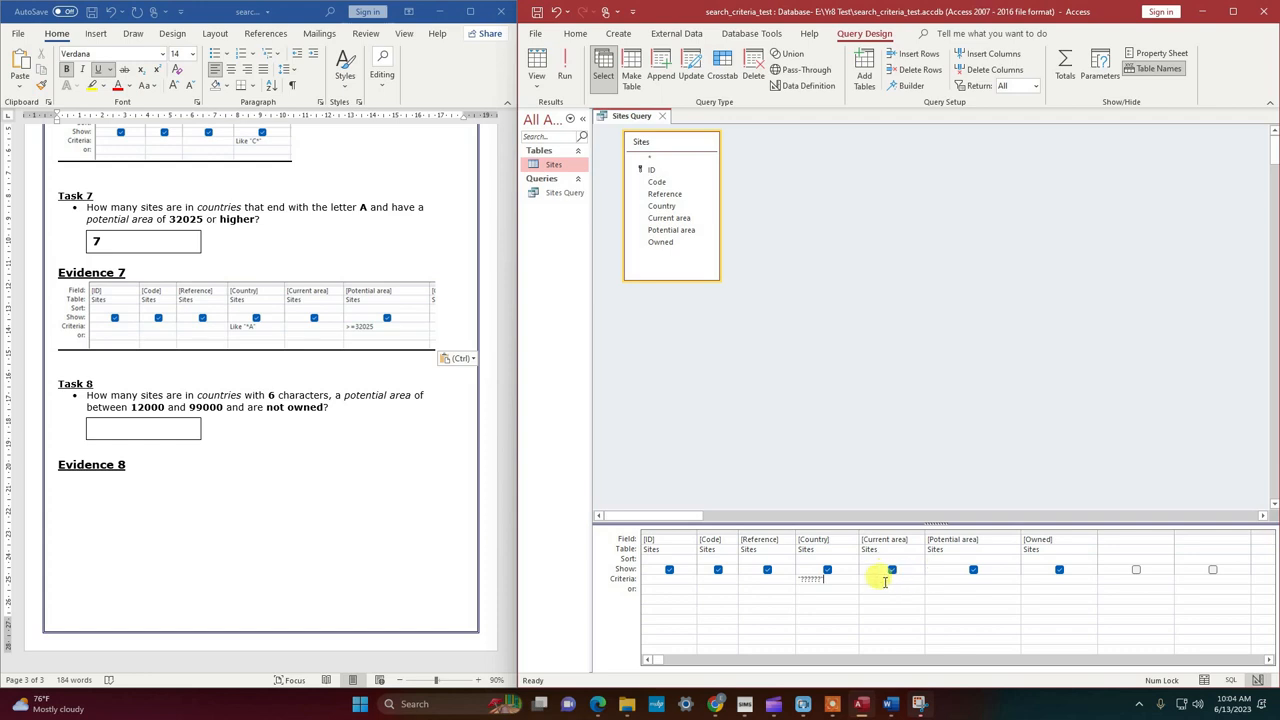
left_click(945, 579)
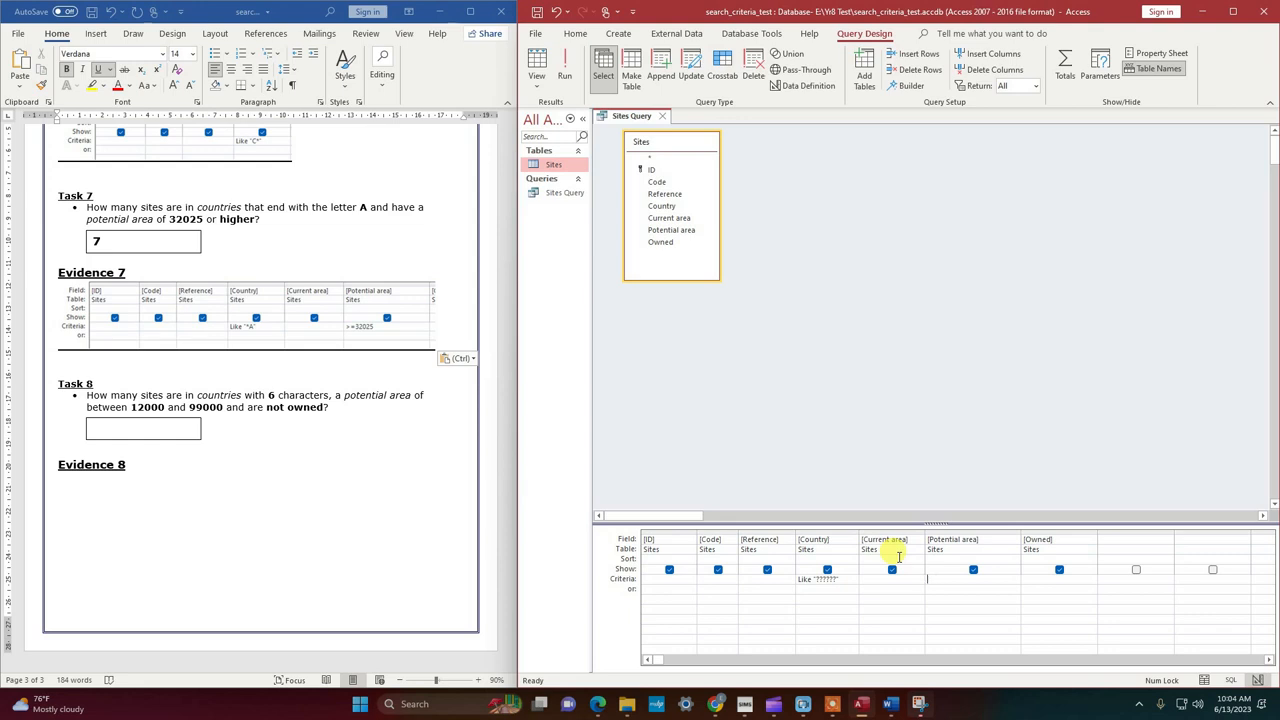
left_click(565, 72)
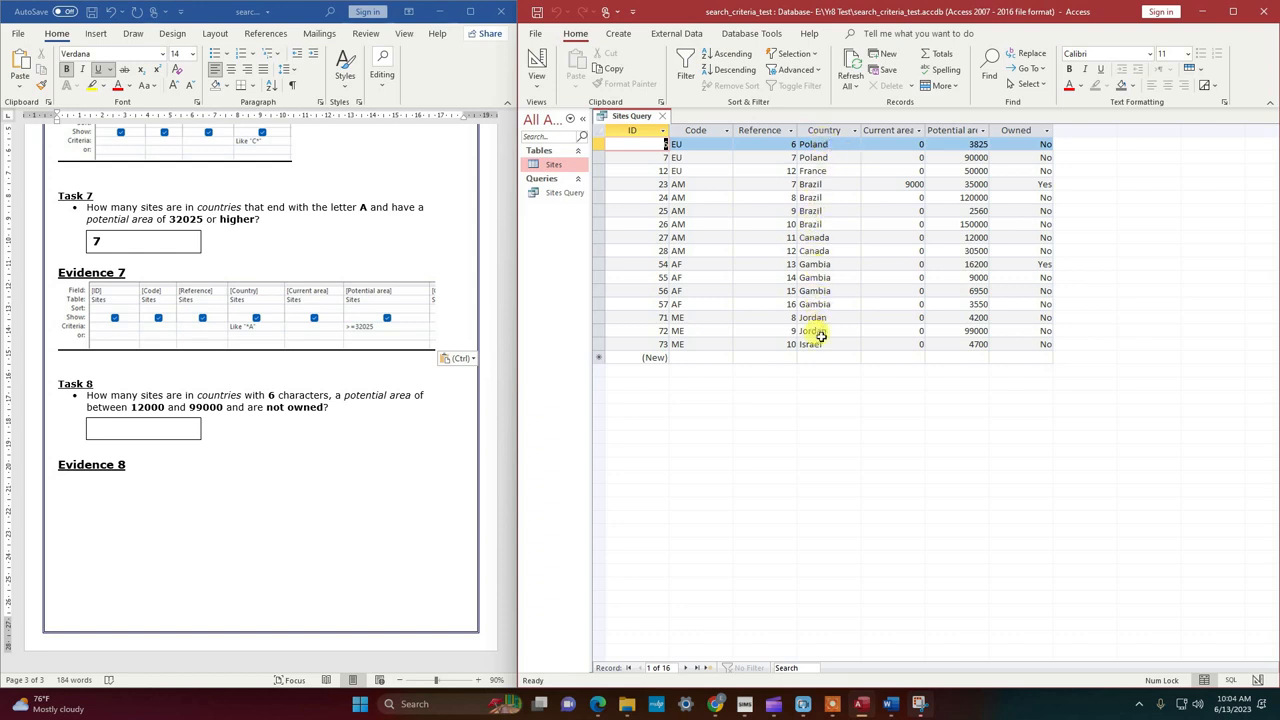
Step: Add the criteria Between 12000 And 99000 for Potential area and No for Owned, running Sites Query after each
left_click(536, 62)
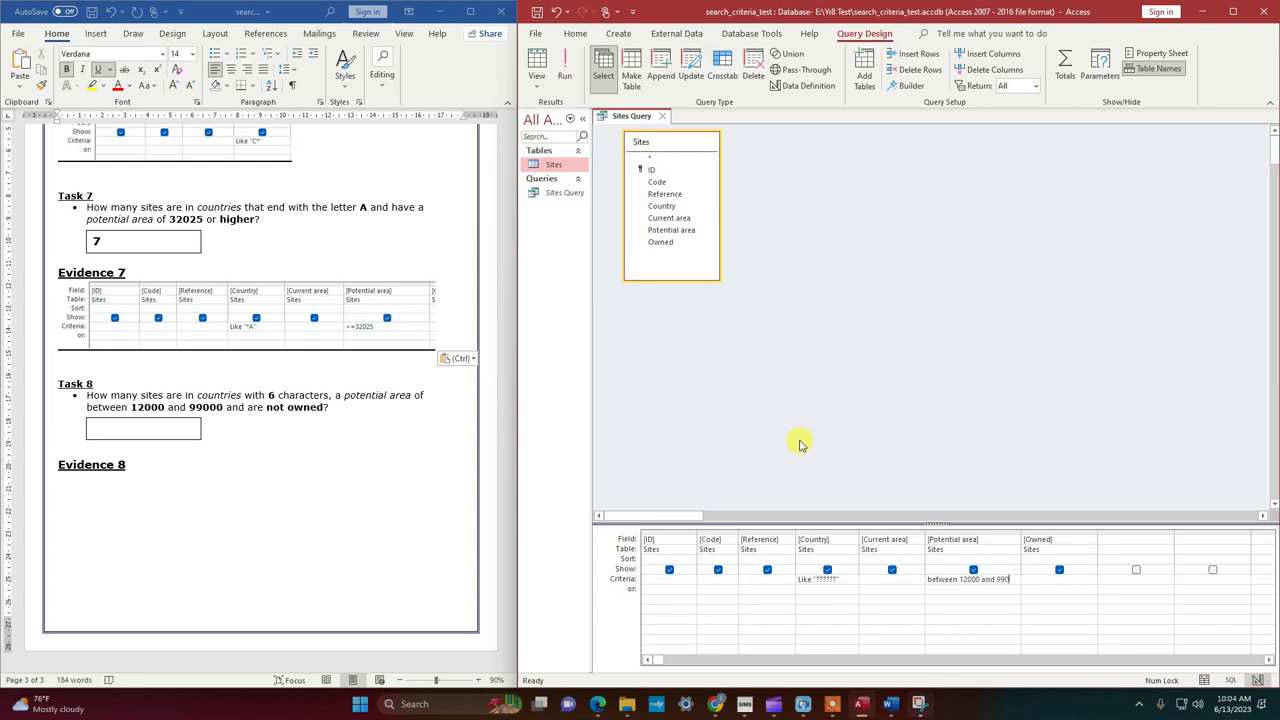
left_click(565, 72)
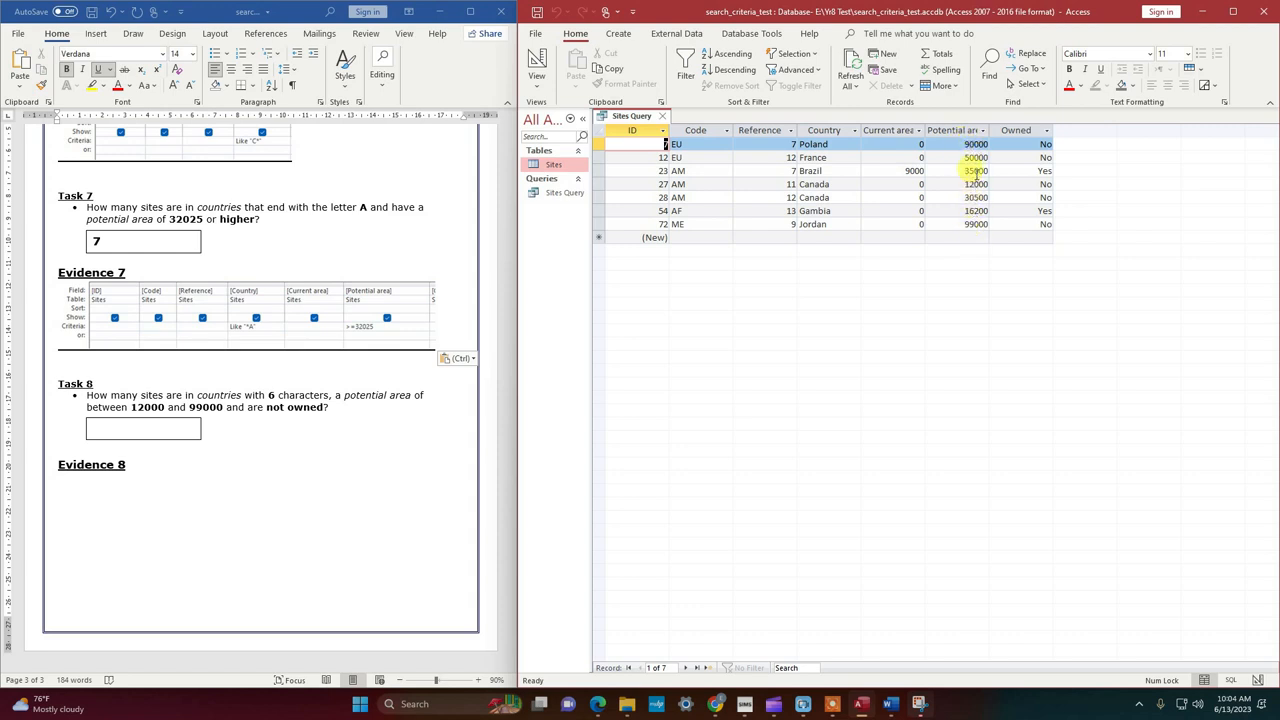
left_click(536, 60)
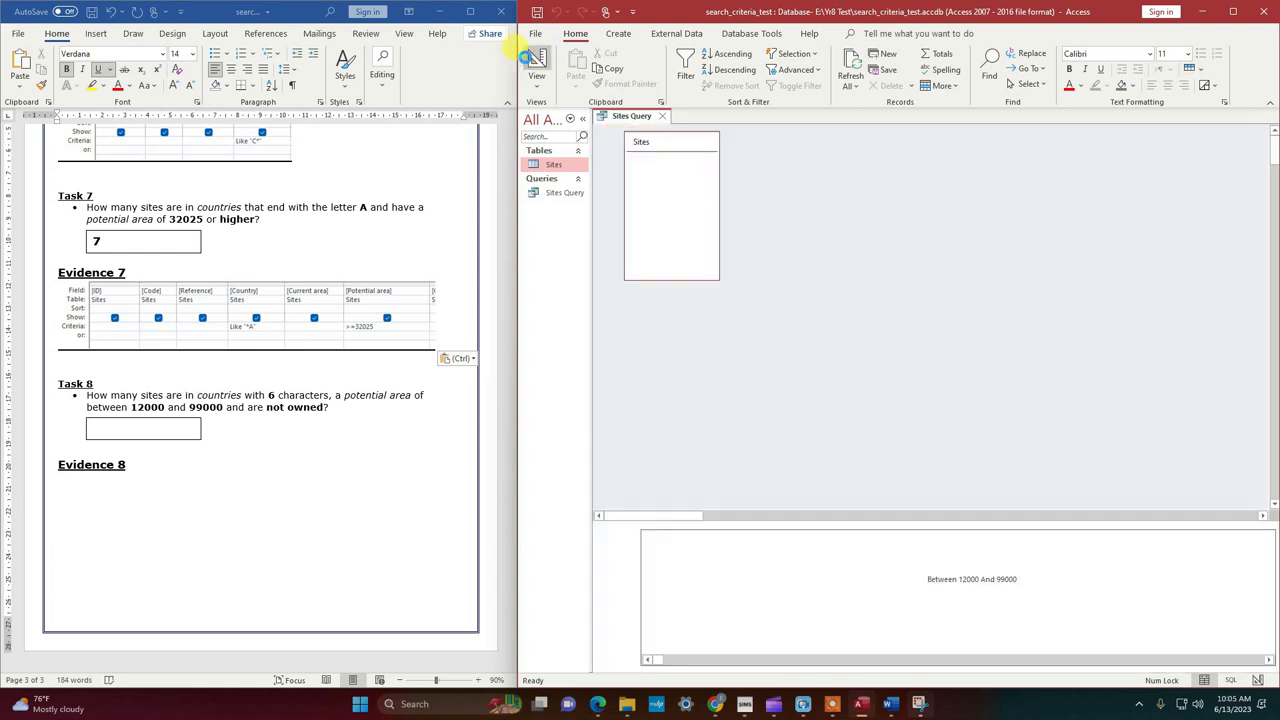
left_click_drag(514, 452, 512, 452)
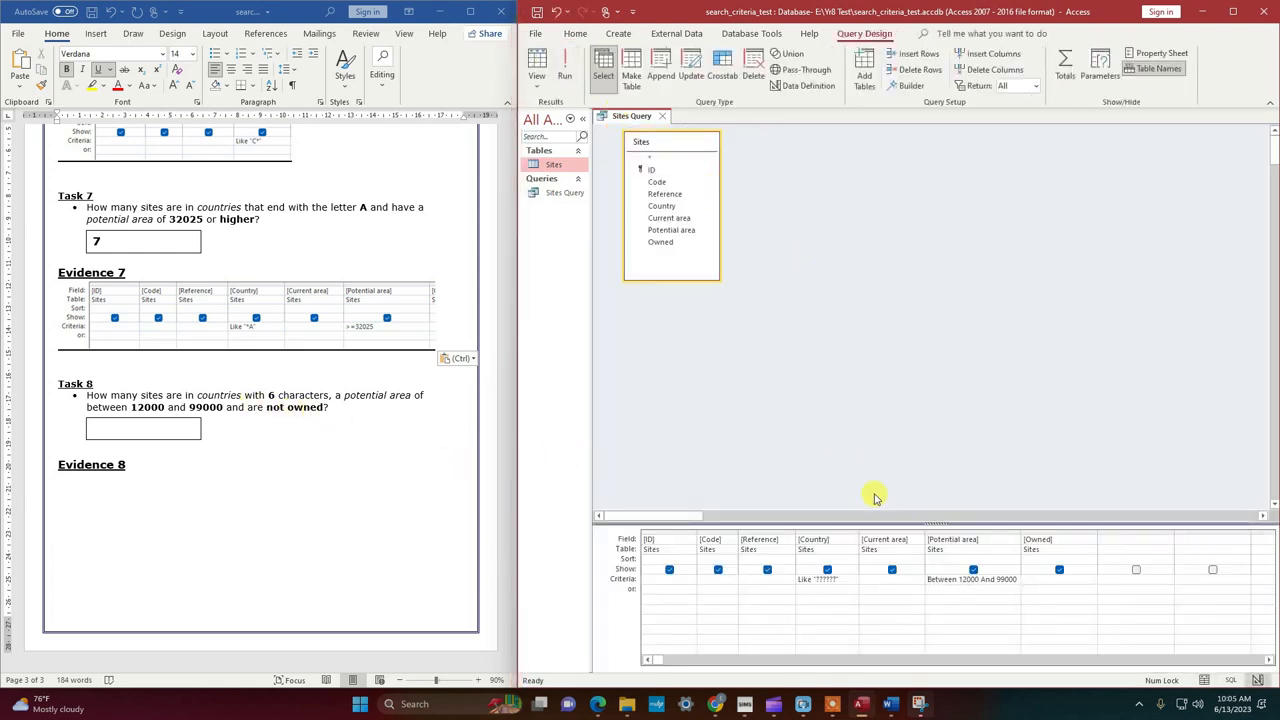
left_click(1058, 580)
type("No")
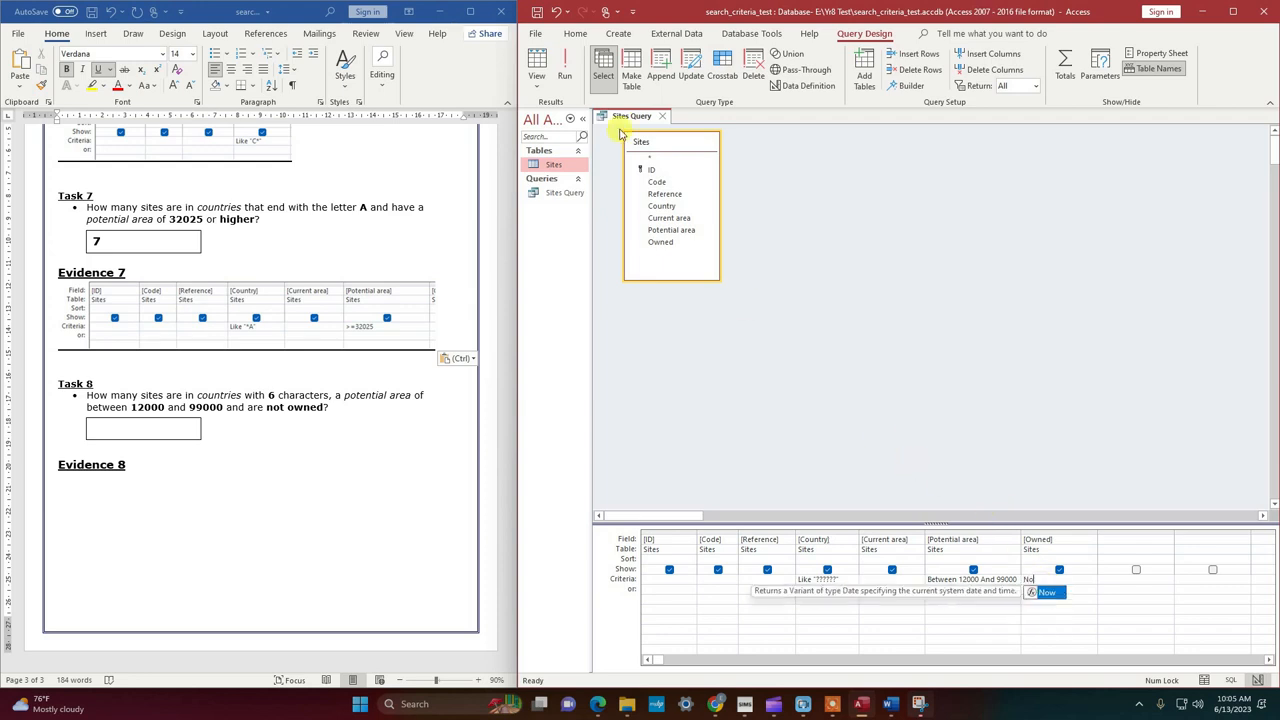
left_click(565, 66)
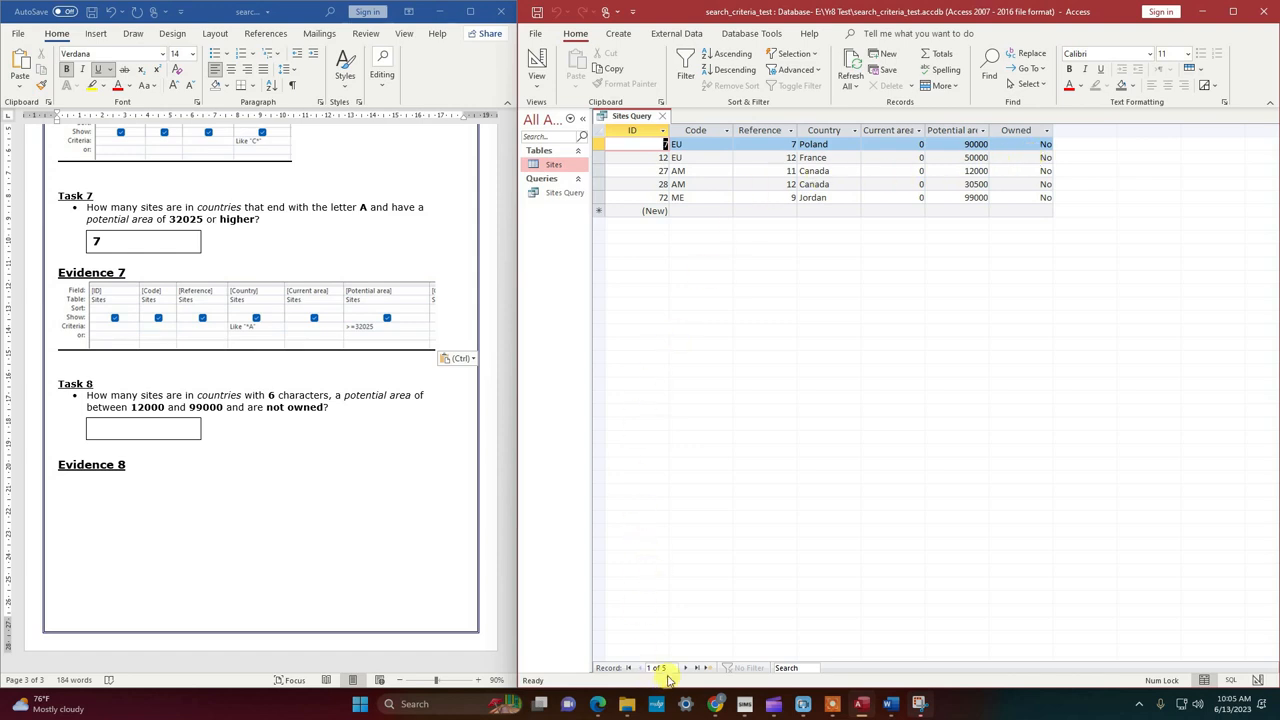
Step: Enter 5 as the Task 8 answer in the Word document
left_click(140, 430)
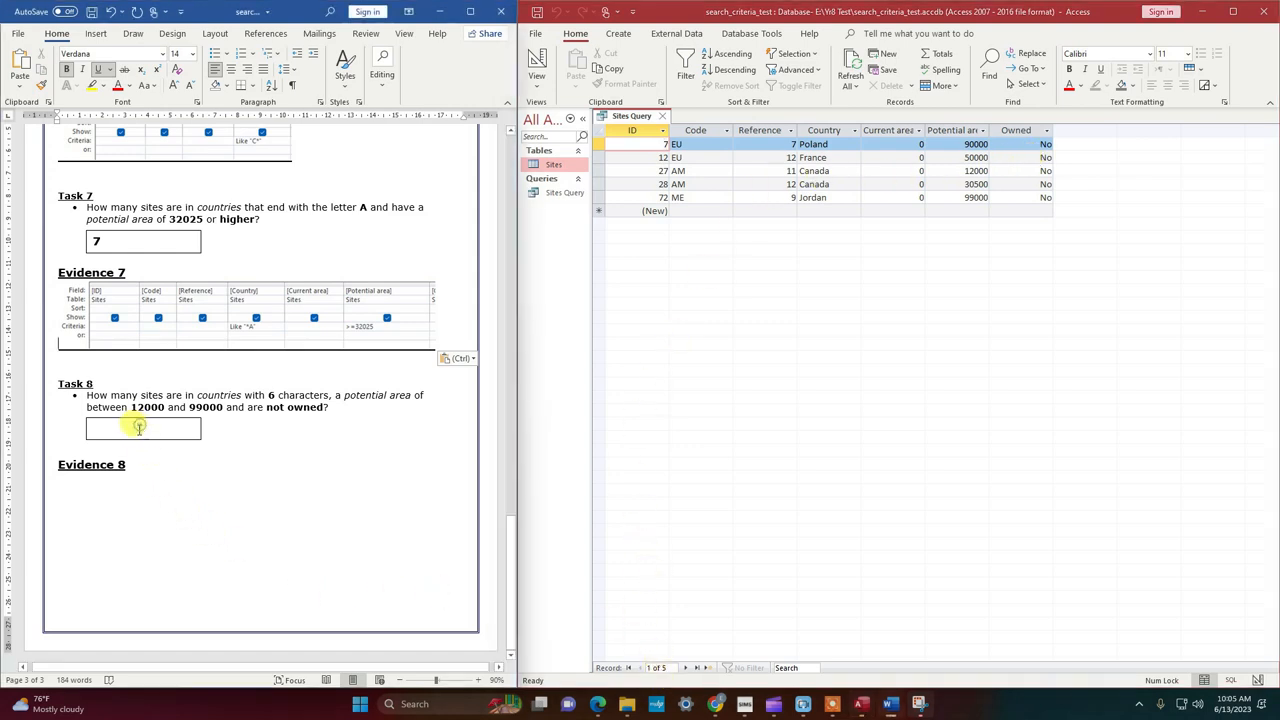
type("5")
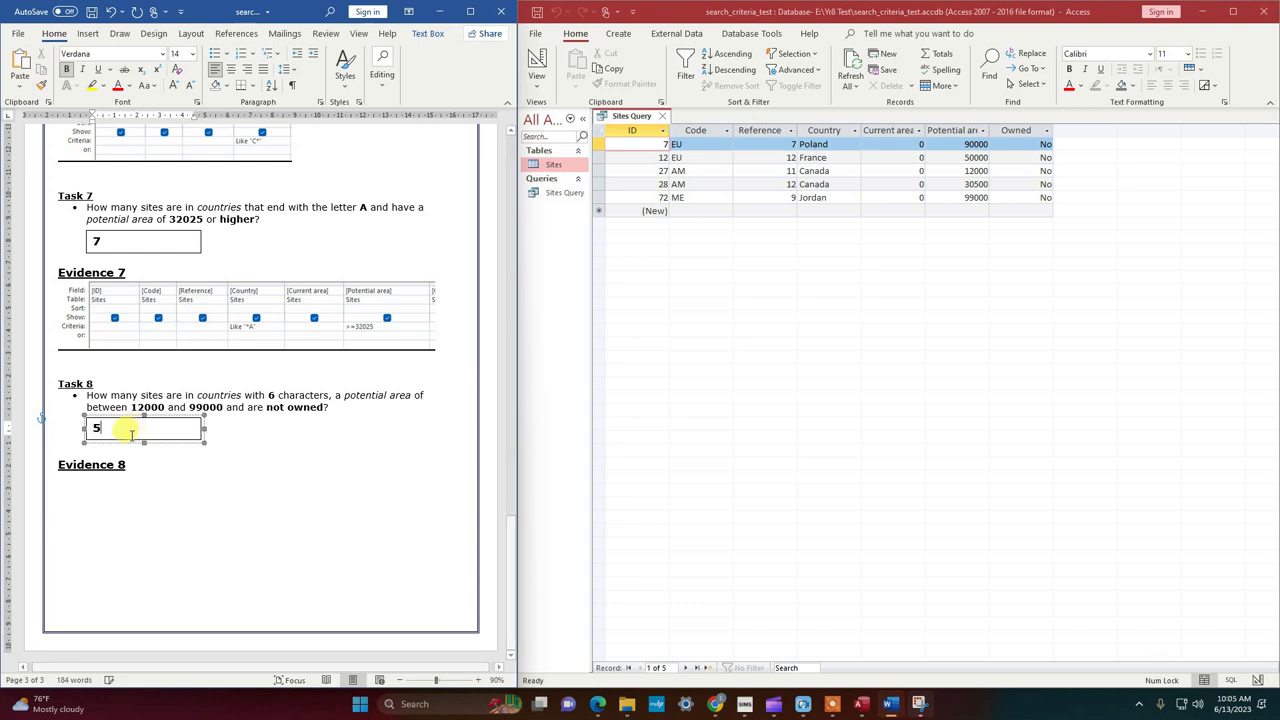
Step: Show Sites Query in design view and capture its criteria grid, from the ID column through Owned, as a rectangular screenshot
left_click(537, 62)
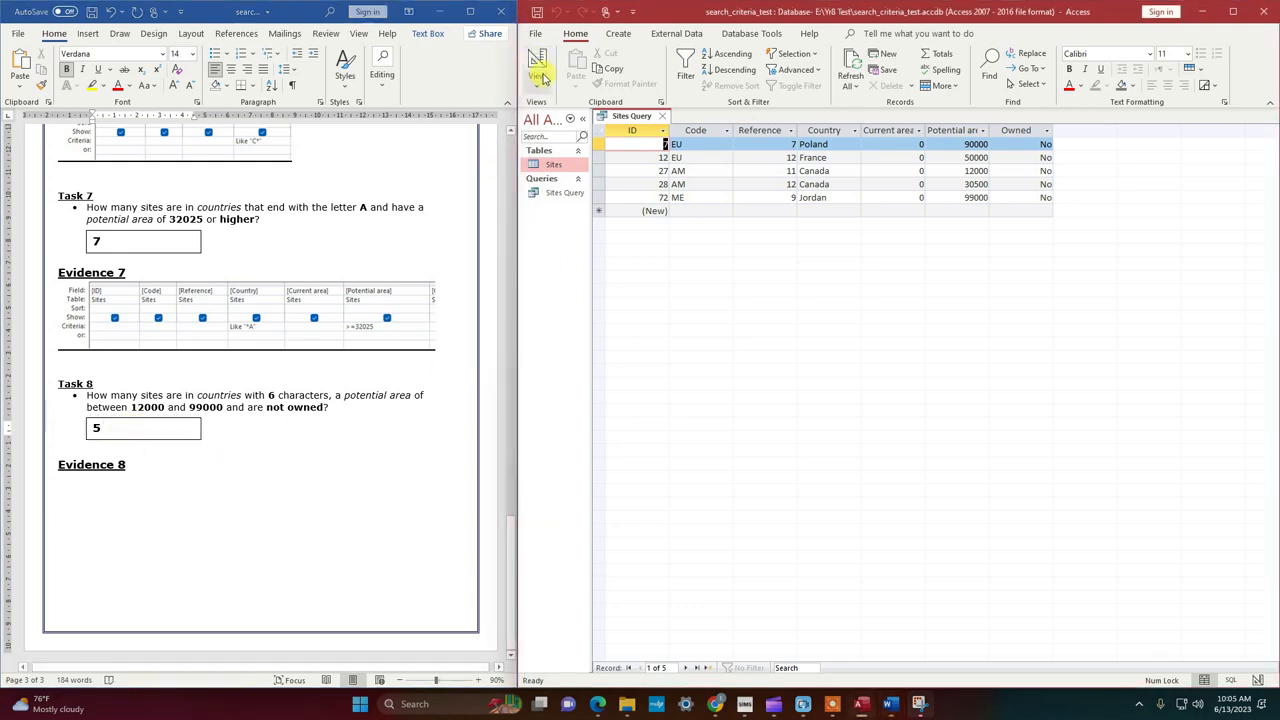
left_click(832, 615)
left_click(919, 704)
left_click(299, 203)
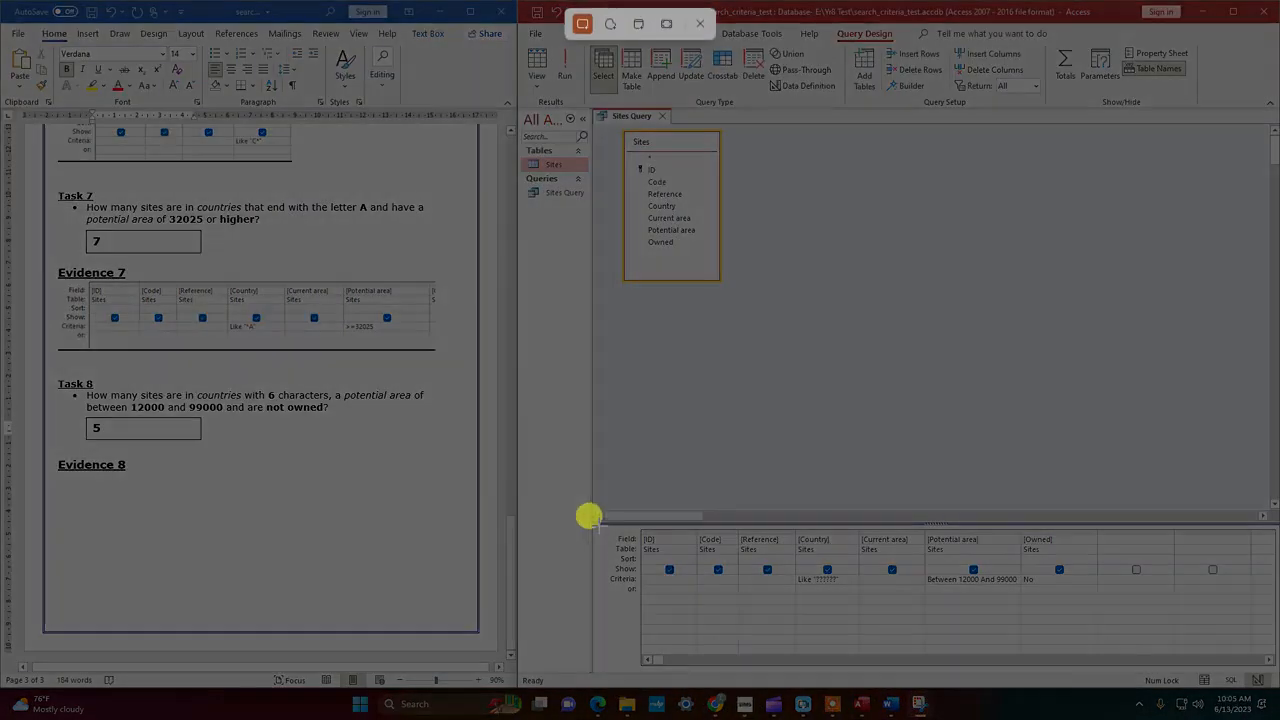
left_click_drag(598, 524, 1097, 590)
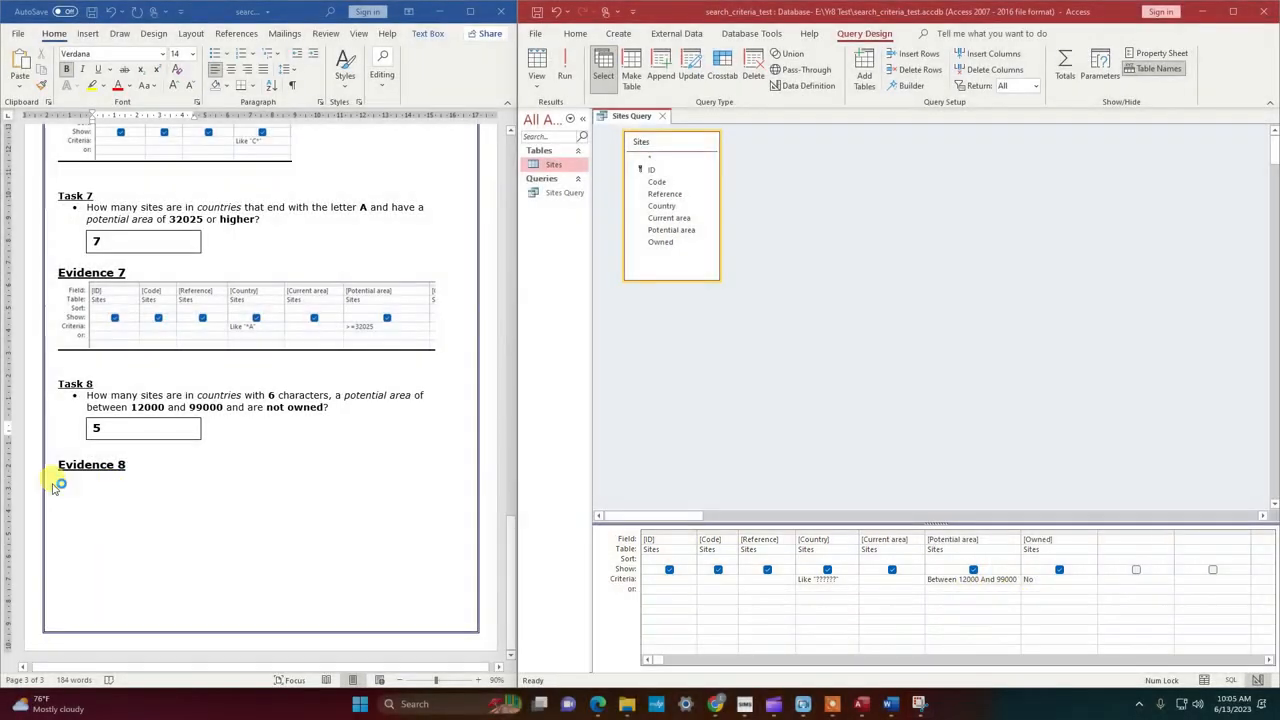
Step: Paste the captured criteria grid under the Evidence 8 heading in the Word document and save the document
left_click(79, 491)
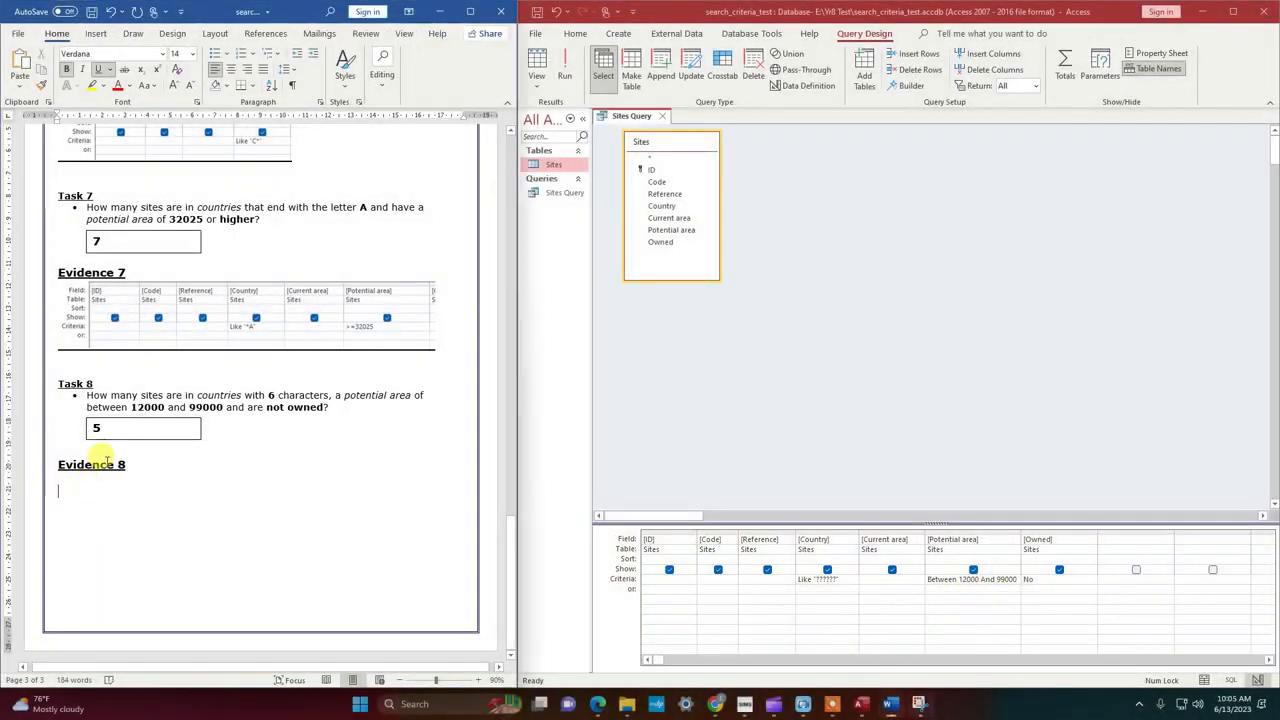
key("ctrl+v")
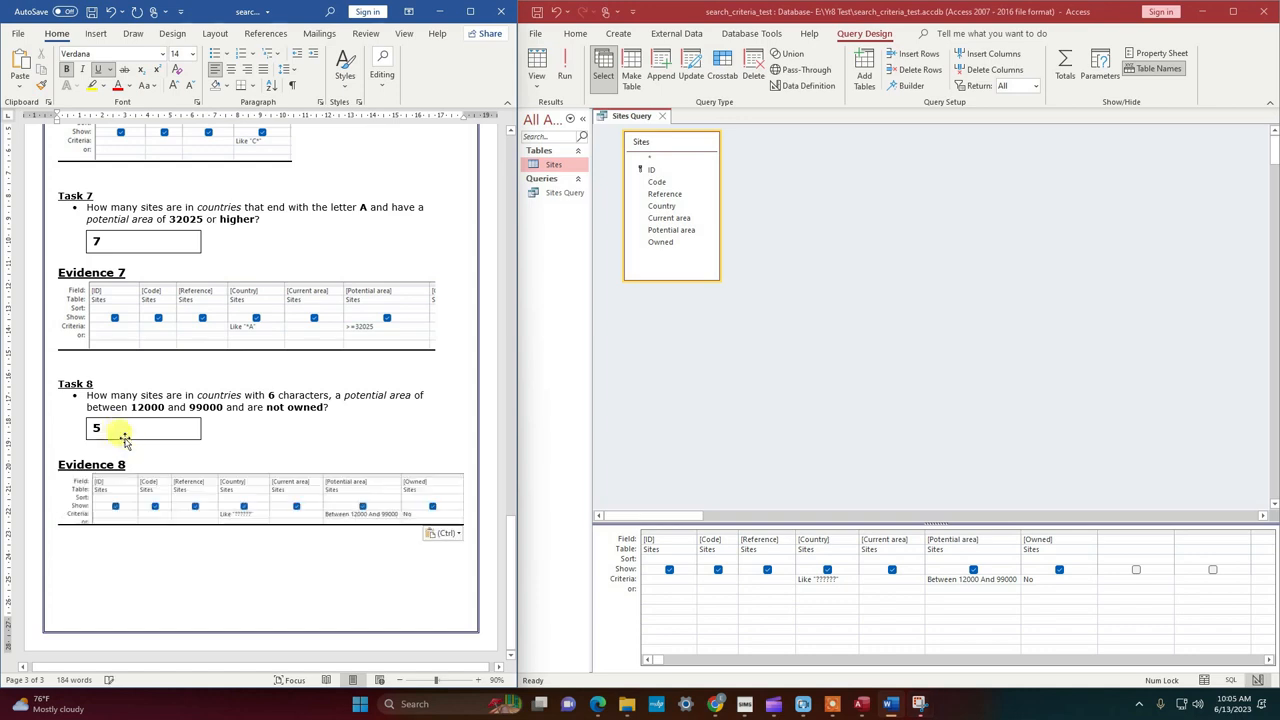
key("ctrl+s")
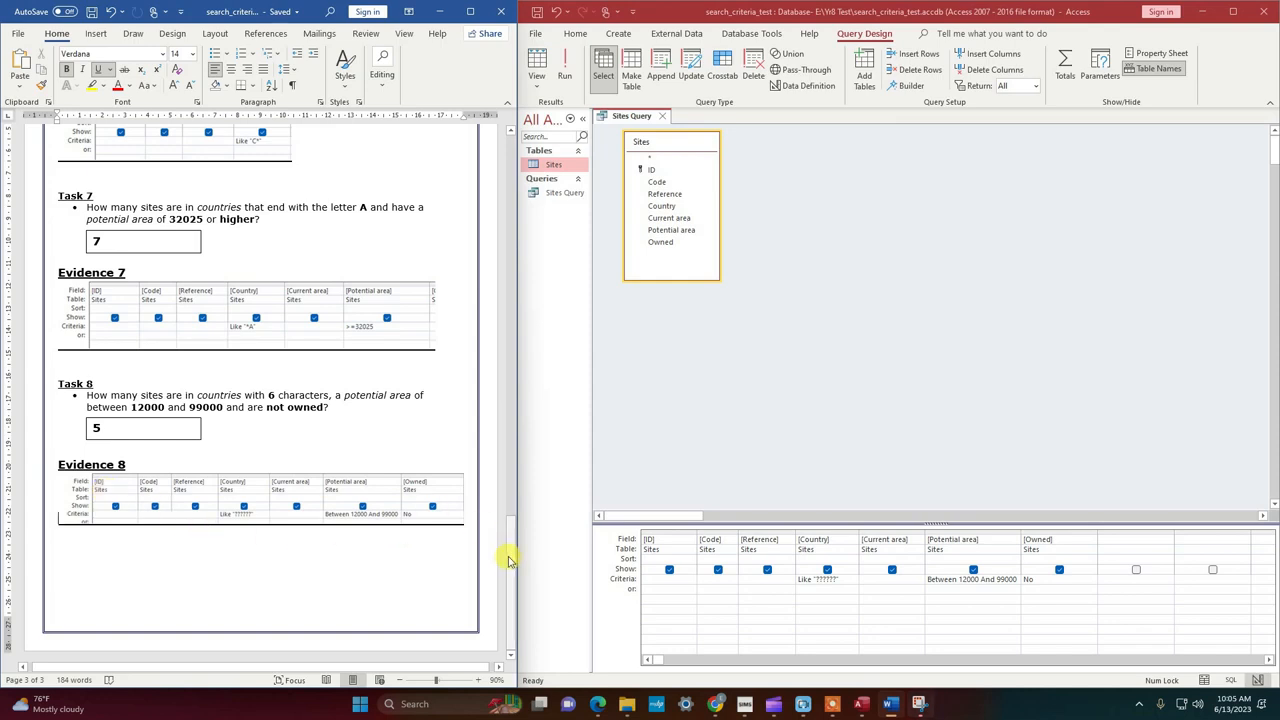
Step: Review the Country criterion of Sites Query, run the query to check its records, and return to its design
left_click_drag(511, 566, 500, 165)
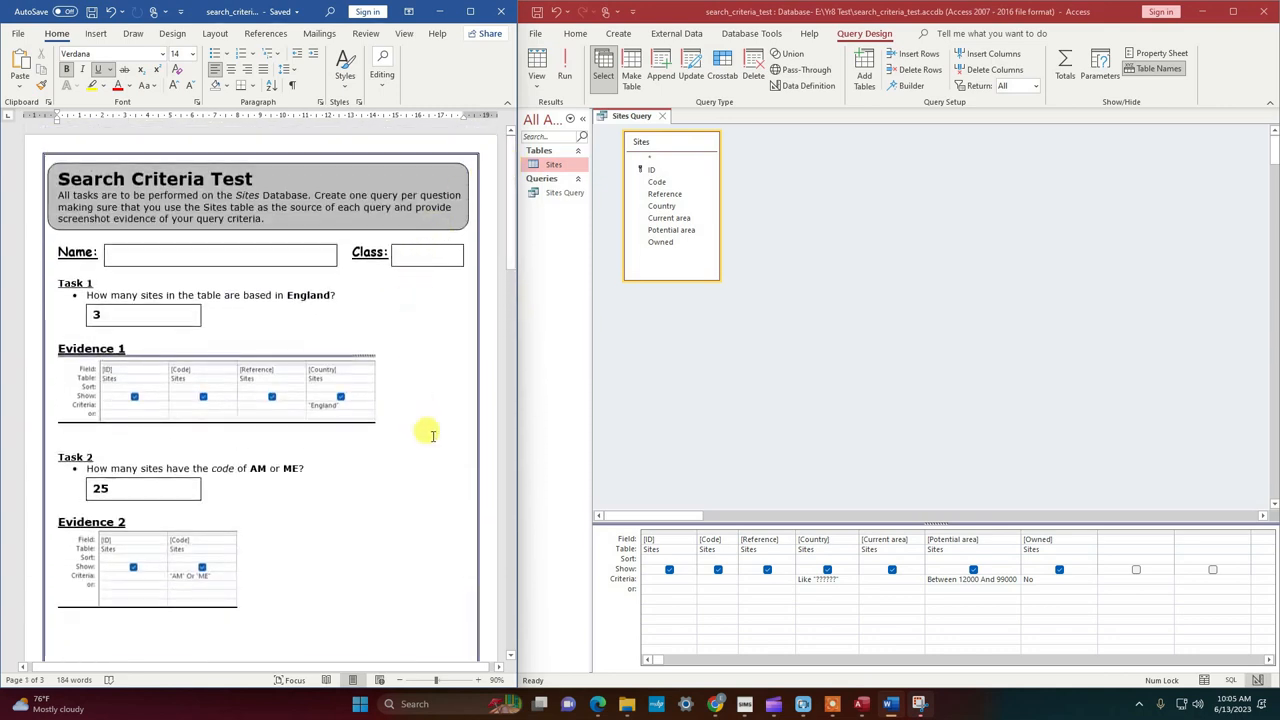
left_click(848, 581)
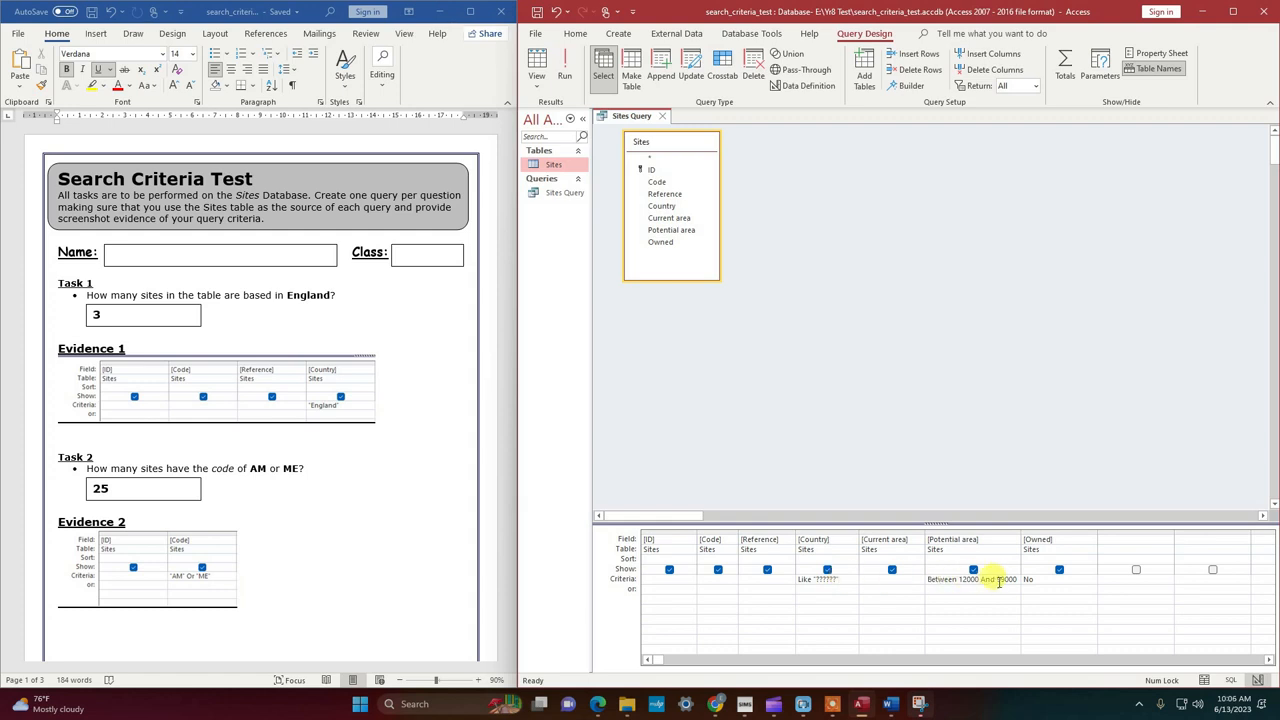
left_click_drag(853, 580, 792, 578)
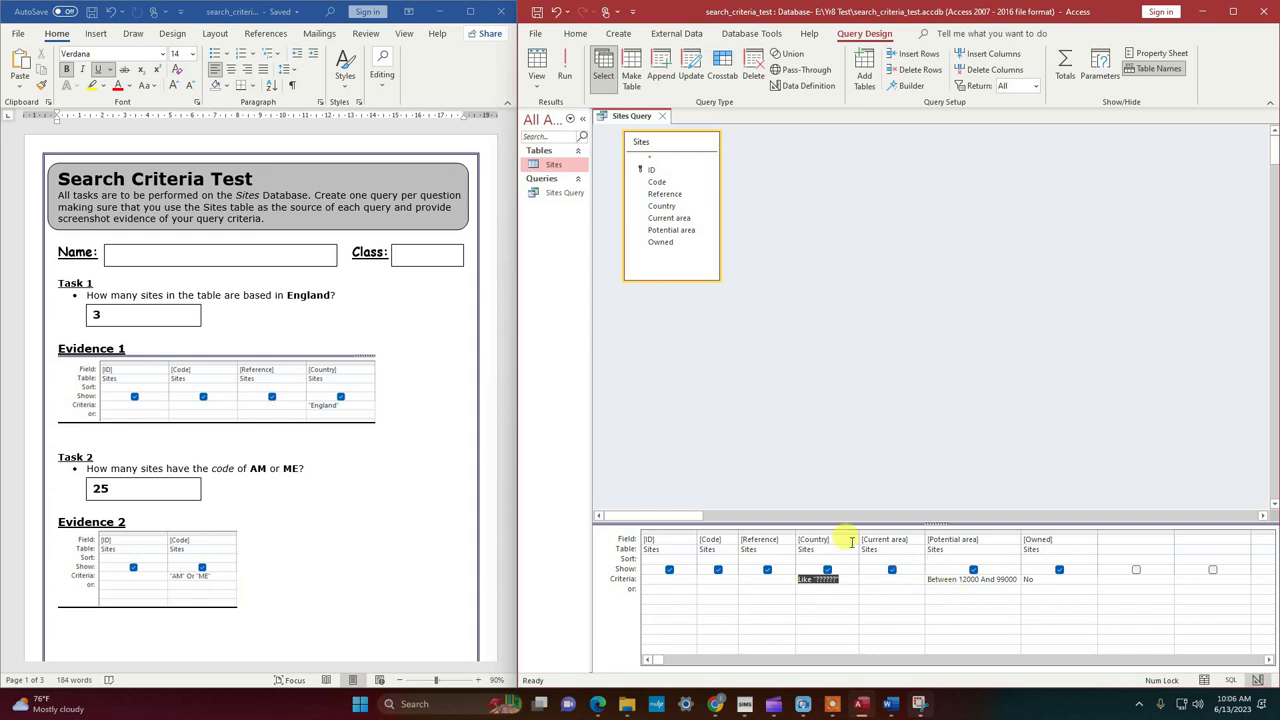
left_click(565, 77)
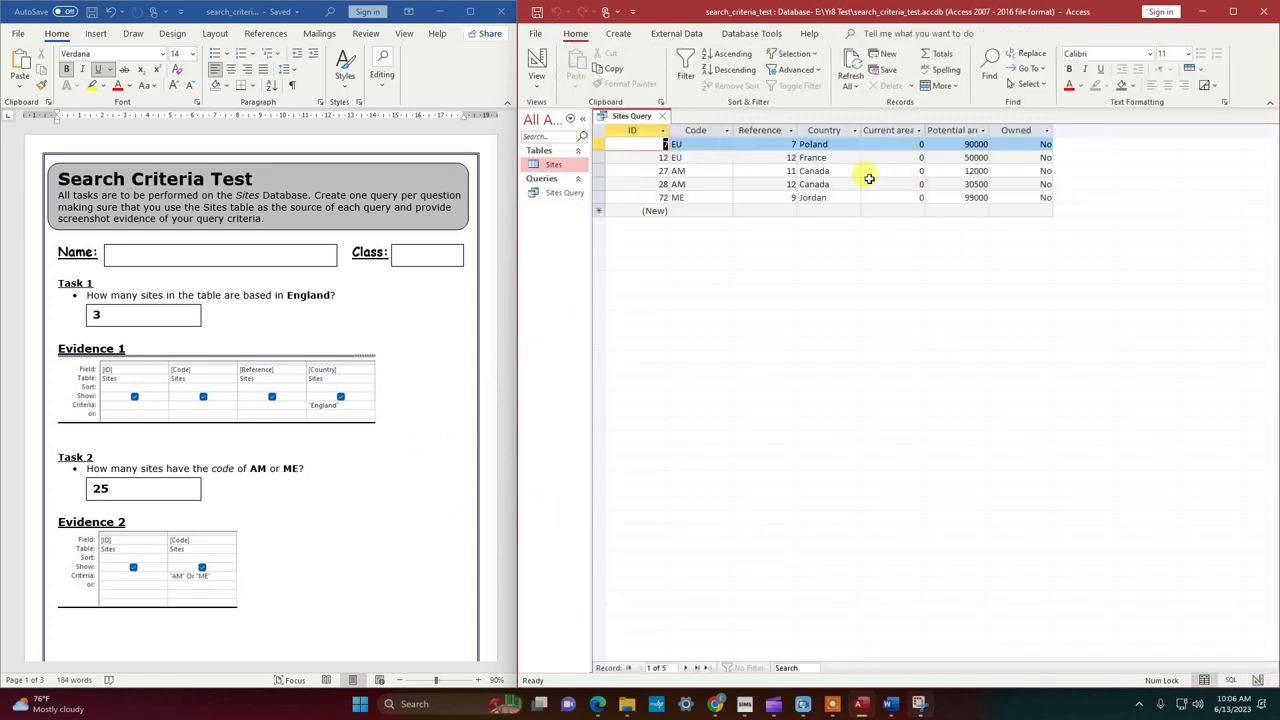
left_click(549, 68)
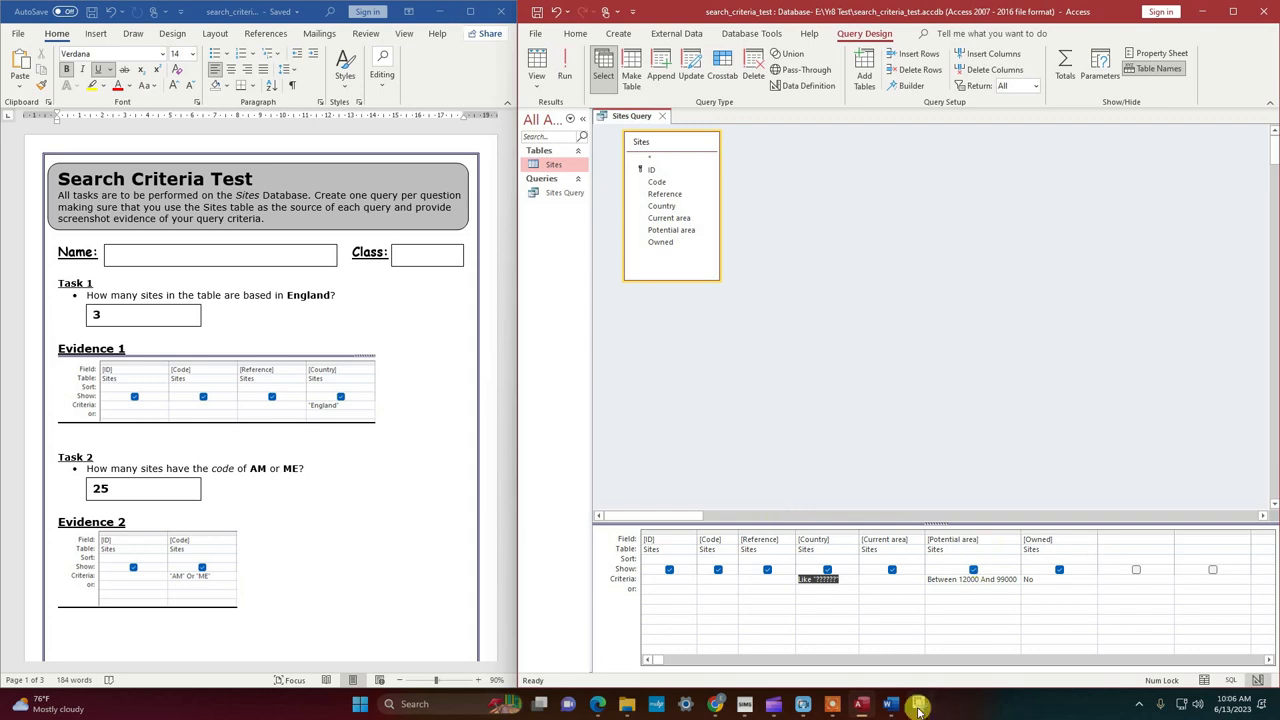
mouse_move(922, 705)
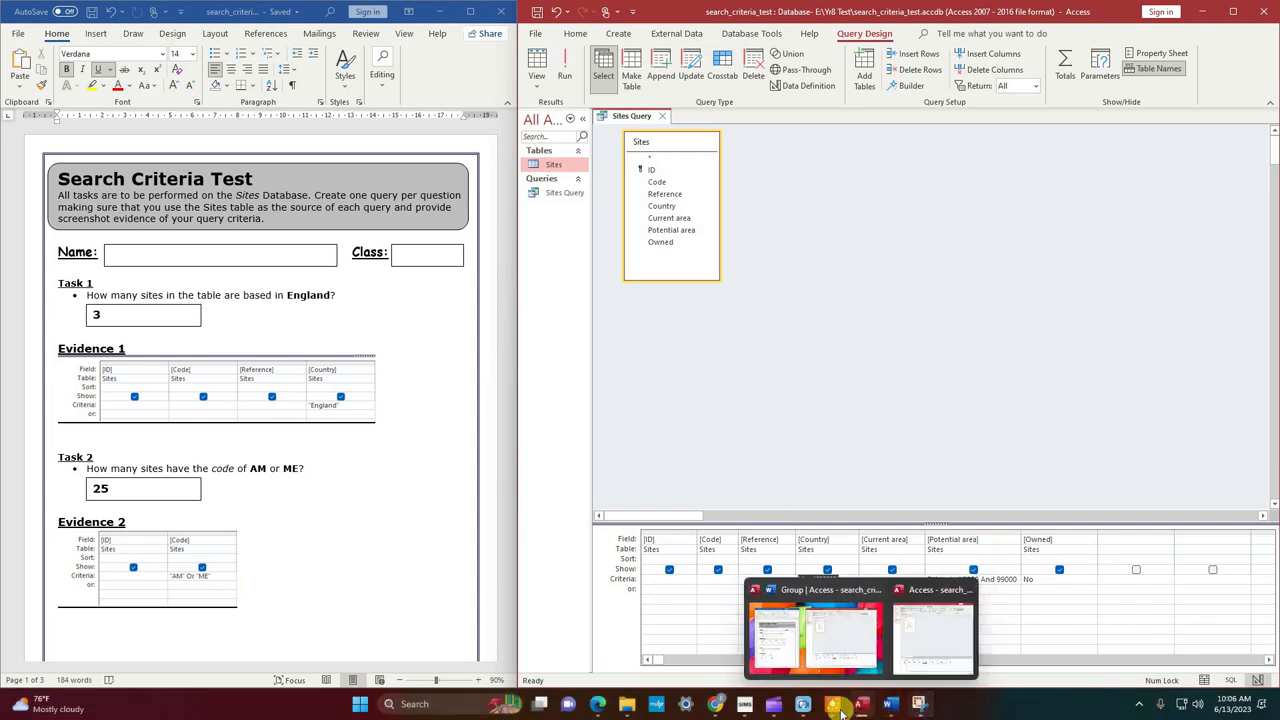